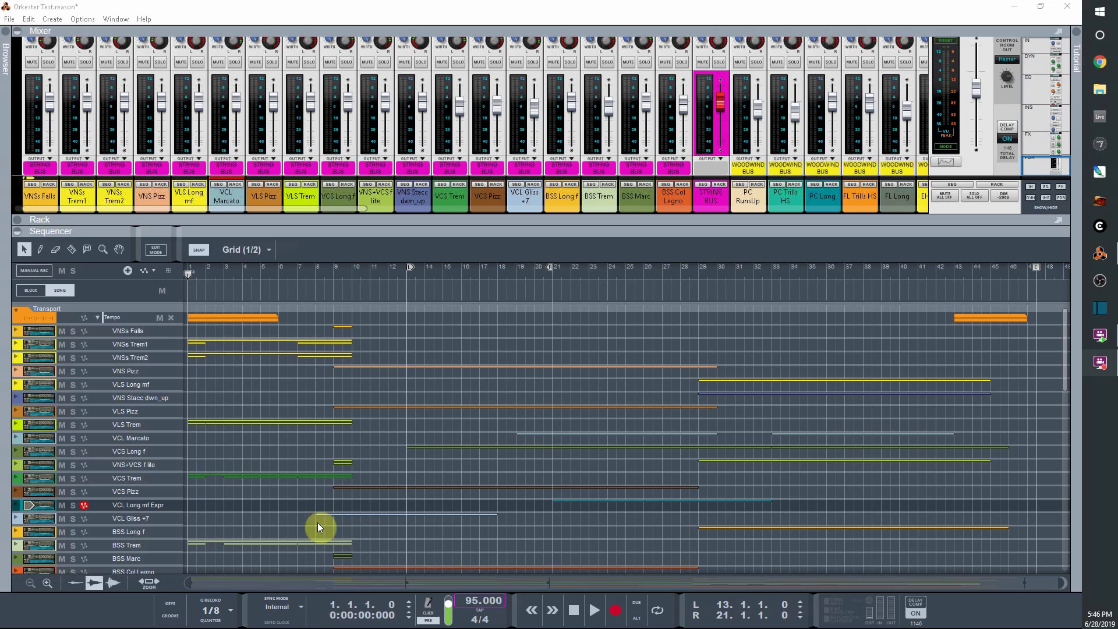
# Step: Play the song while reviewing the mixer channels from the strings through woodwinds, percussion and brass, and return playback to the start
pyautogui.click(594, 611)
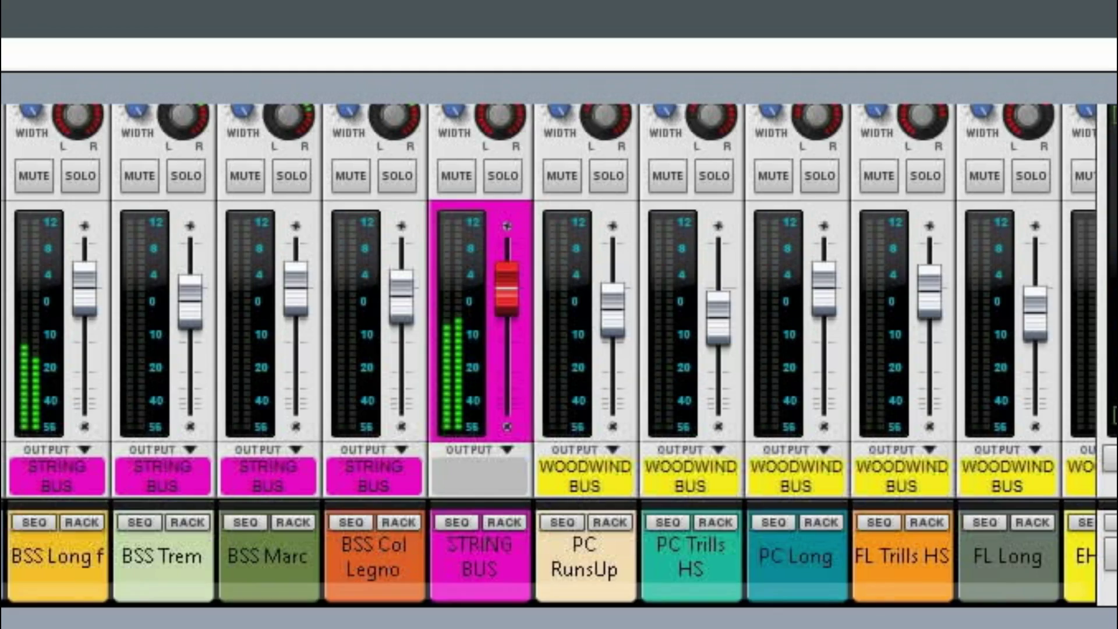
pyautogui.hscroll(5, 699, 105)
pyautogui.hscroll(10, 559, 356)
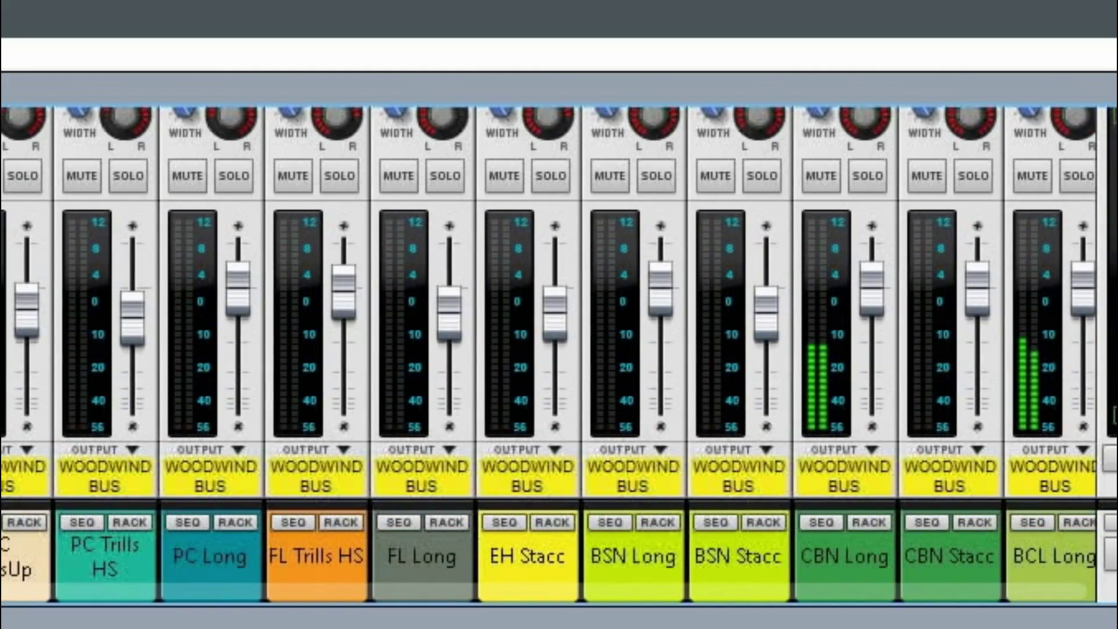
pyautogui.hscroll(7, 559, 356)
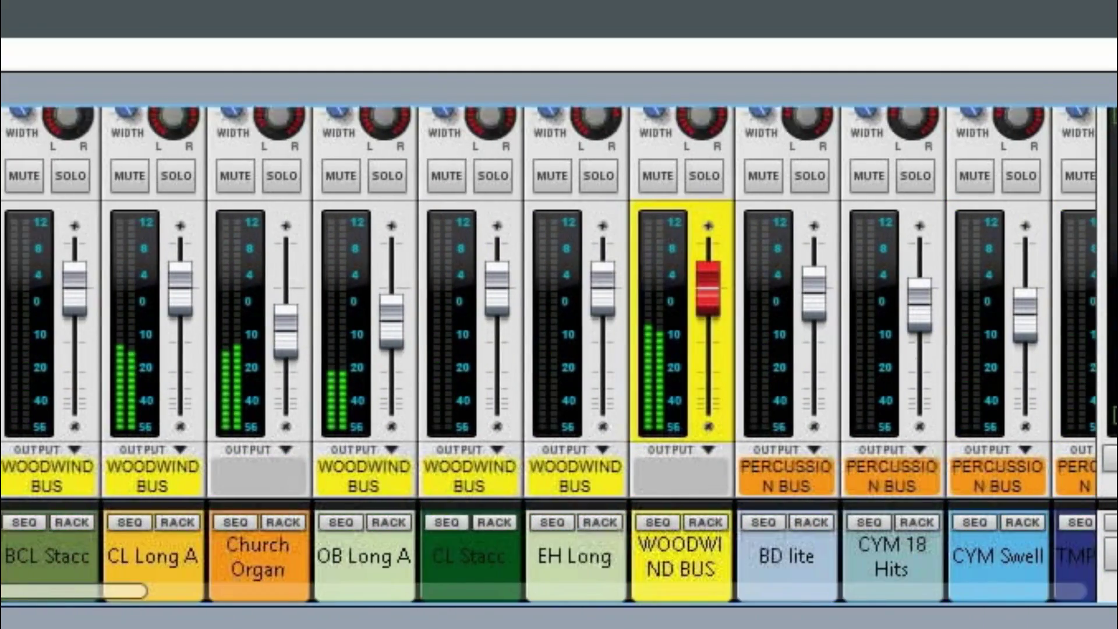
pyautogui.hscroll(5, 559, 355)
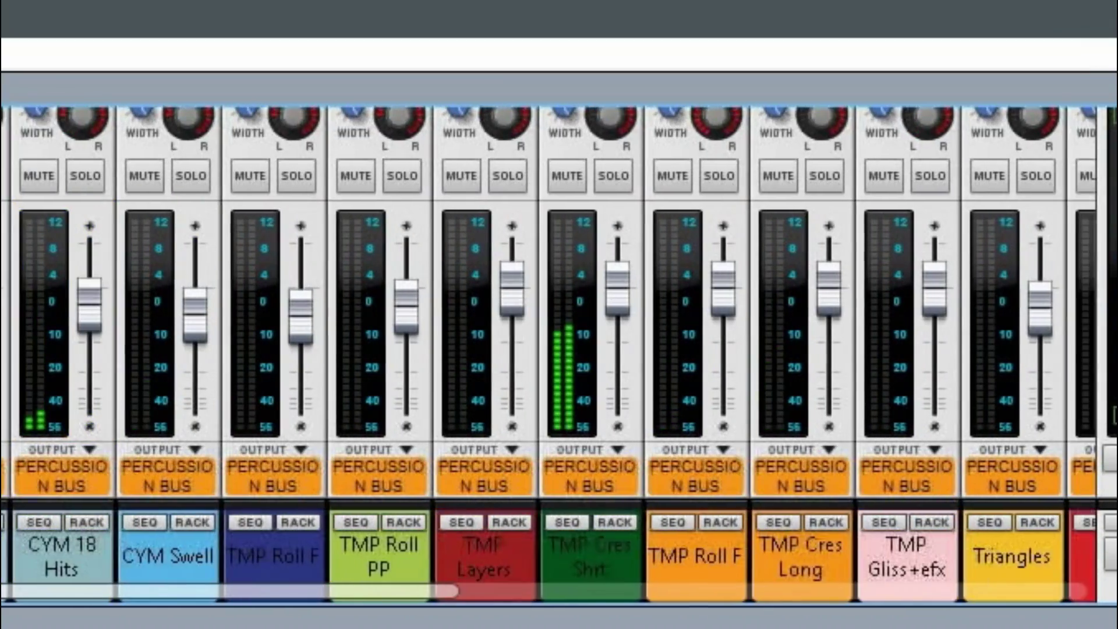
pyautogui.hscroll(6, 560, 356)
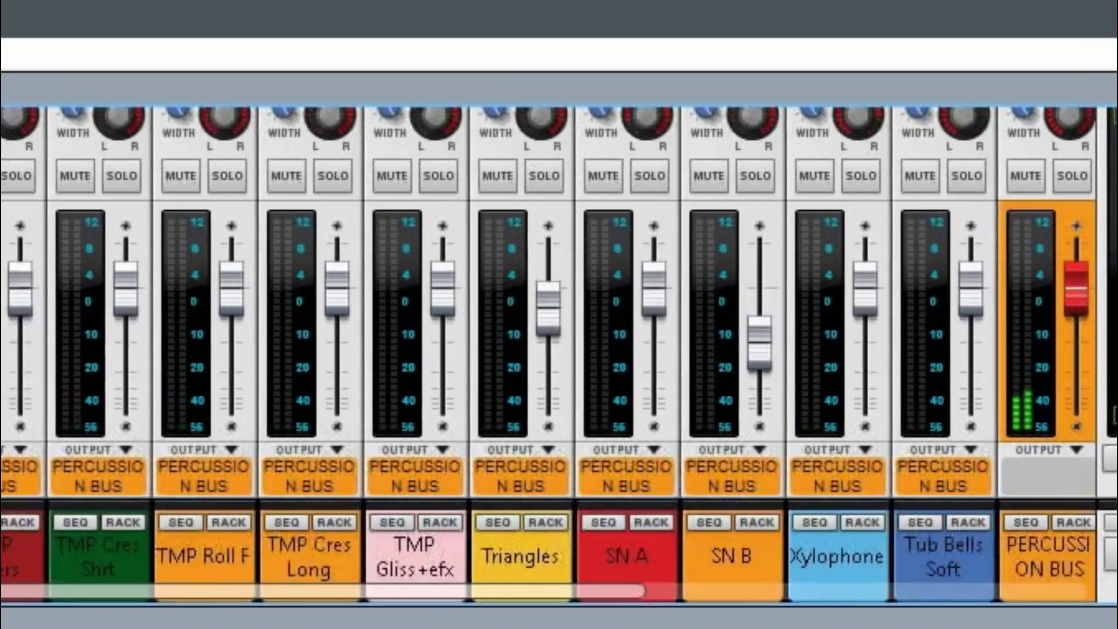
pyautogui.hscroll(5, 559, 355)
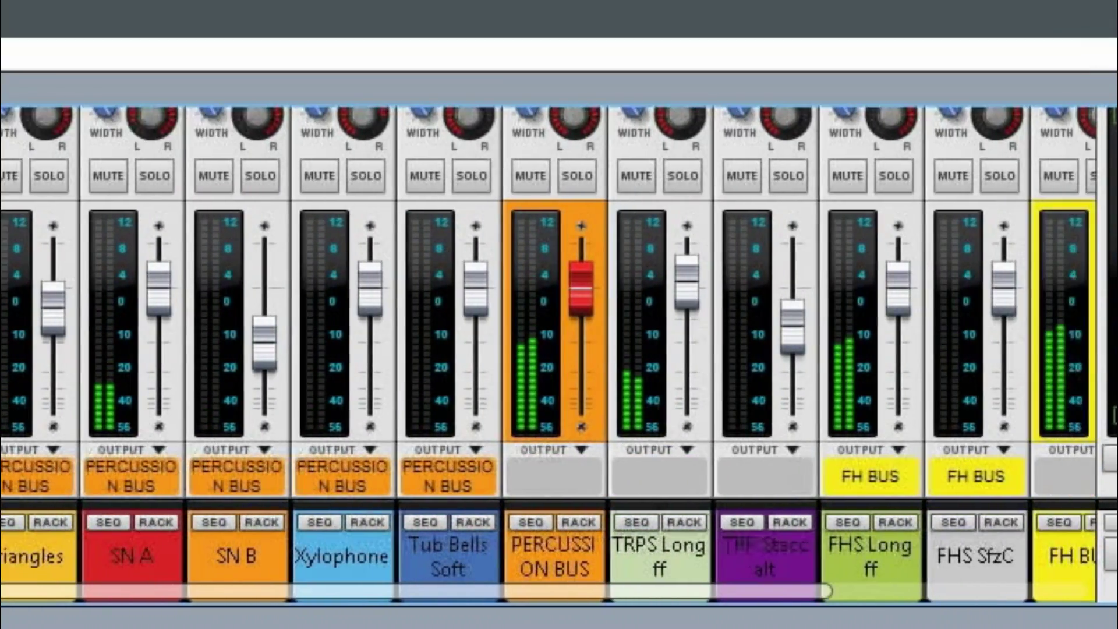
pyautogui.hscroll(3, 559, 356)
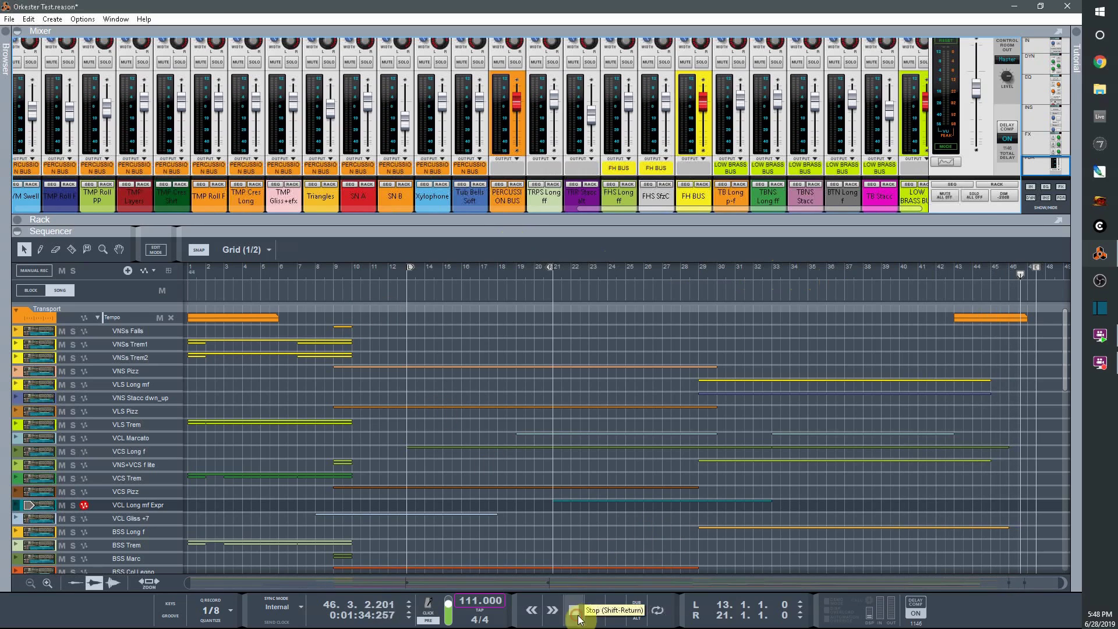
pyautogui.doubleClick(572, 610)
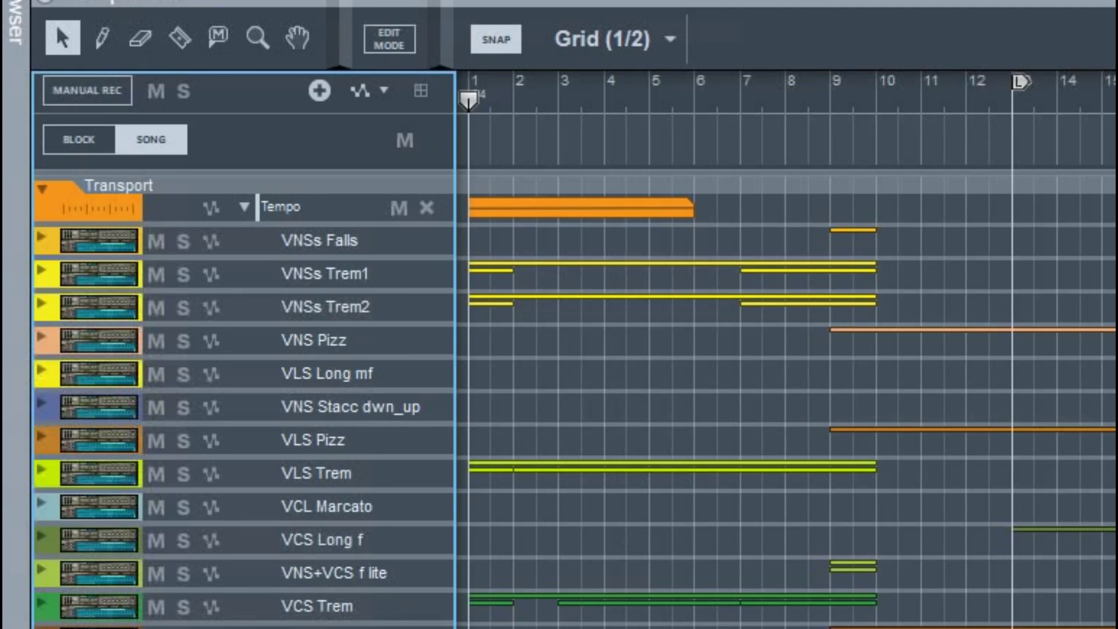
# Step: Open the Orkester Sounds bank in the browser and expand its Woodwinds and Strings folders
pyautogui.click(6, 59)
pyautogui.click(44, 332)
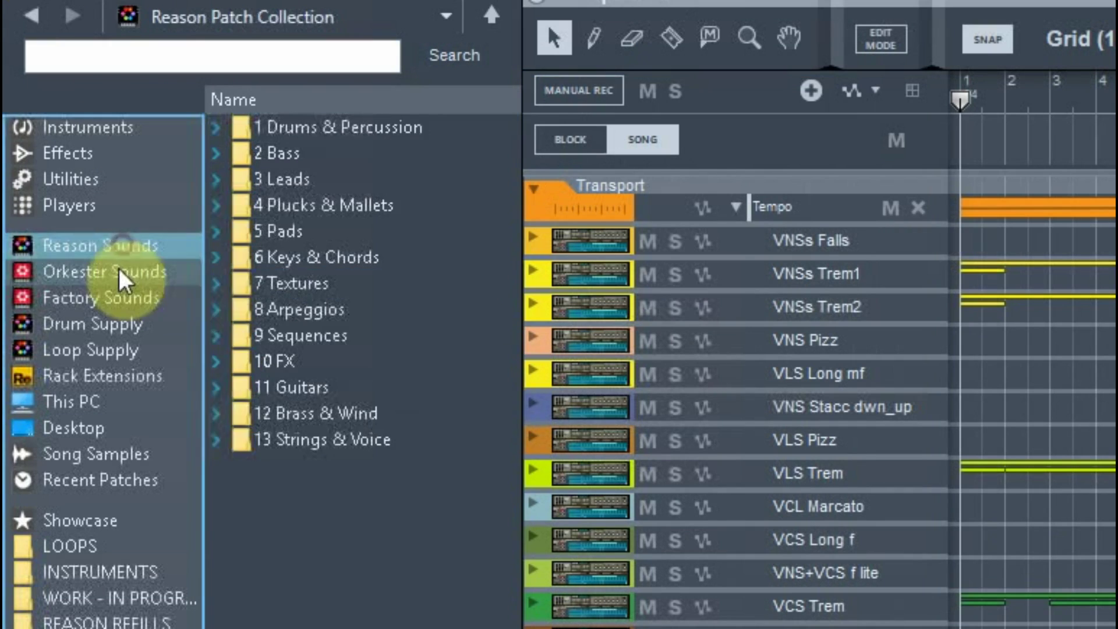
pyautogui.click(121, 273)
pyautogui.click(221, 260)
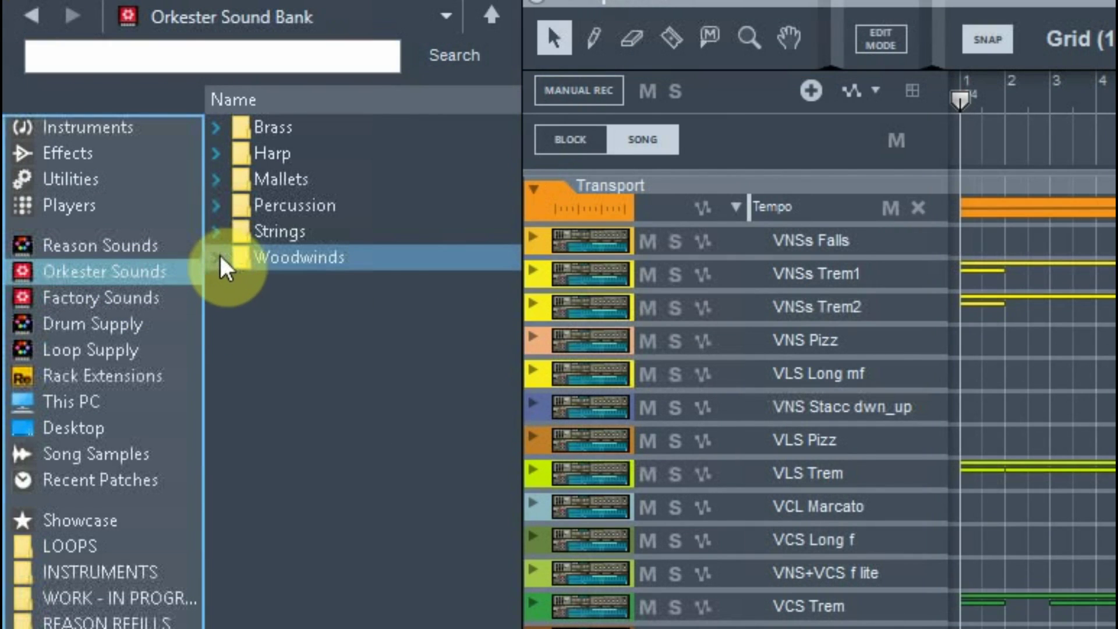
pyautogui.click(218, 258)
pyautogui.click(221, 236)
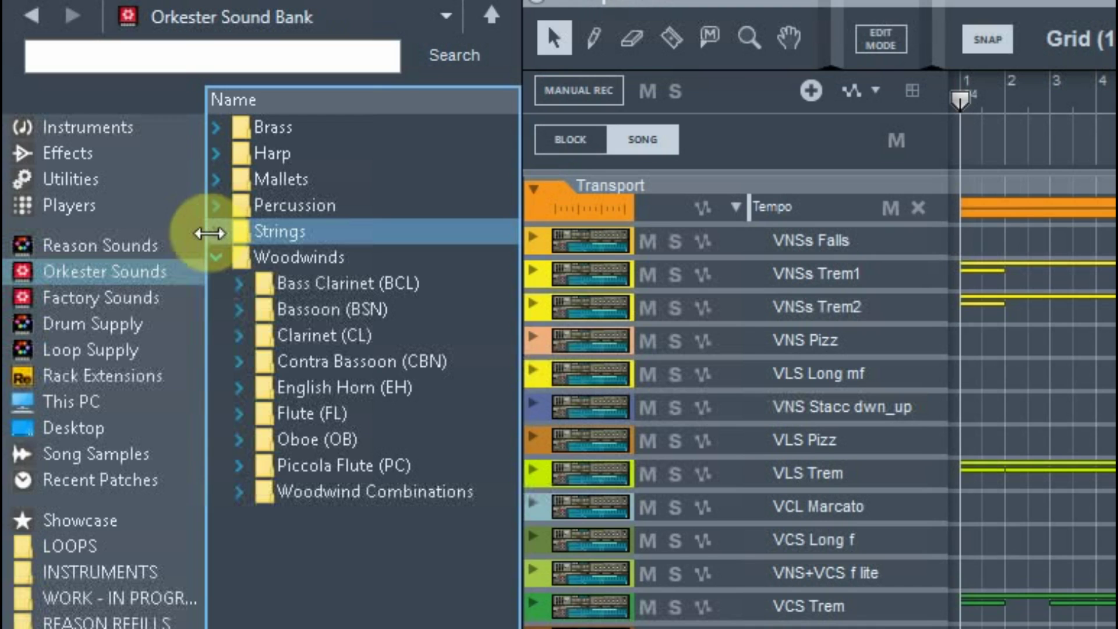
pyautogui.click(218, 234)
# Step: Check the contents of the bank's Percussion and Mallets folders, collapsing each one again
pyautogui.click(219, 205)
pyautogui.click(216, 205)
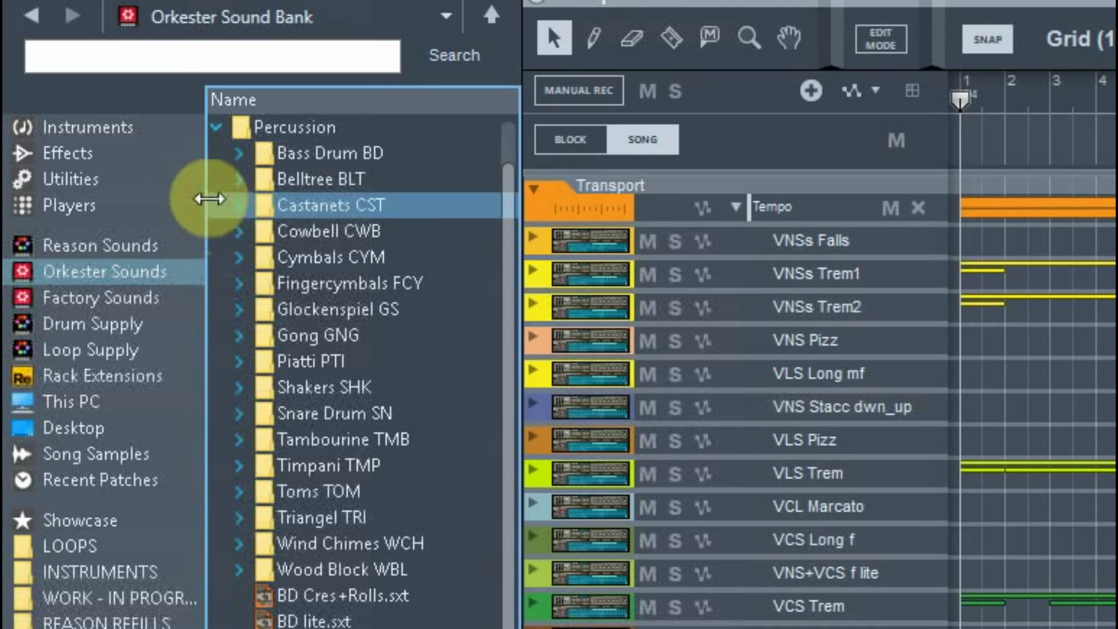
pyautogui.click(213, 126)
pyautogui.click(217, 178)
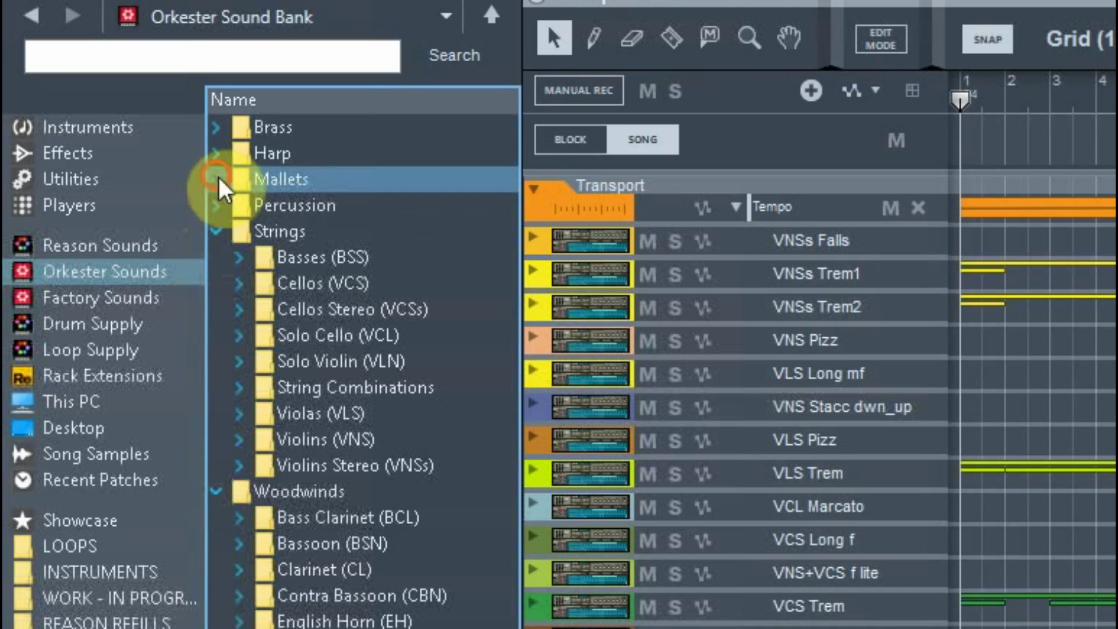
pyautogui.click(218, 180)
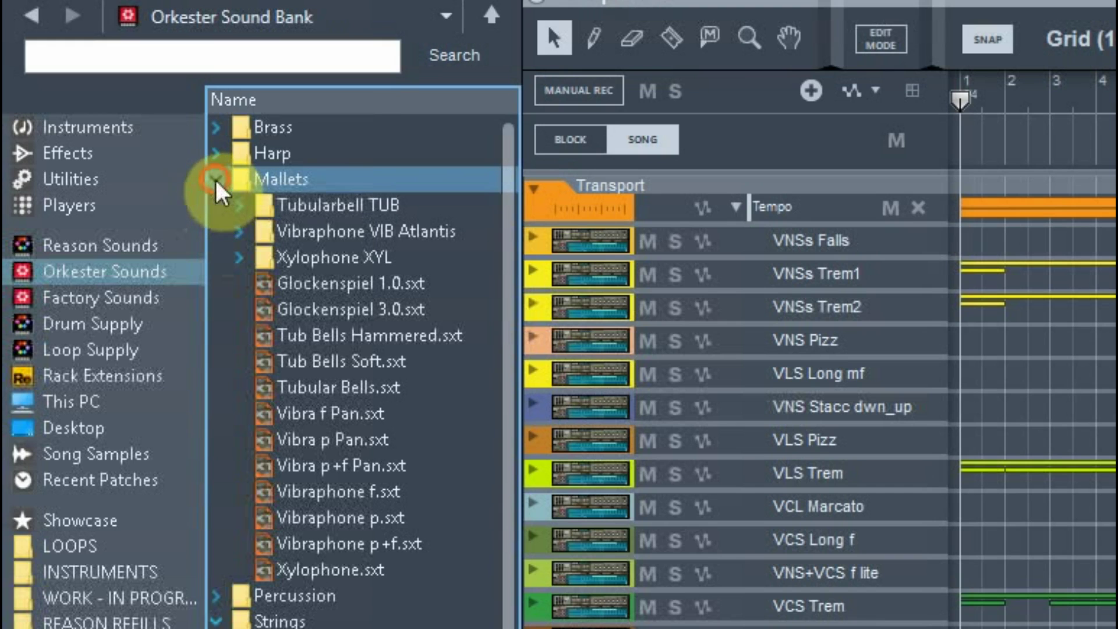
pyautogui.click(216, 179)
# Step: Check the contents of the bank's Harp and Brass folders, collapsing each one again
pyautogui.click(214, 153)
pyautogui.click(216, 154)
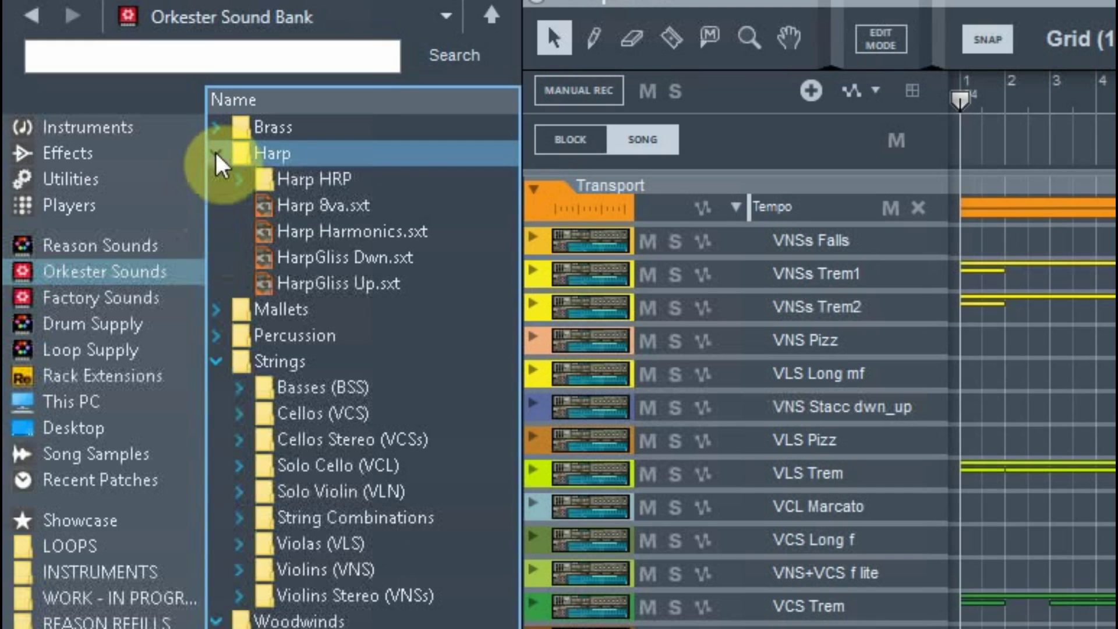
pyautogui.click(217, 155)
pyautogui.click(216, 129)
pyautogui.click(216, 128)
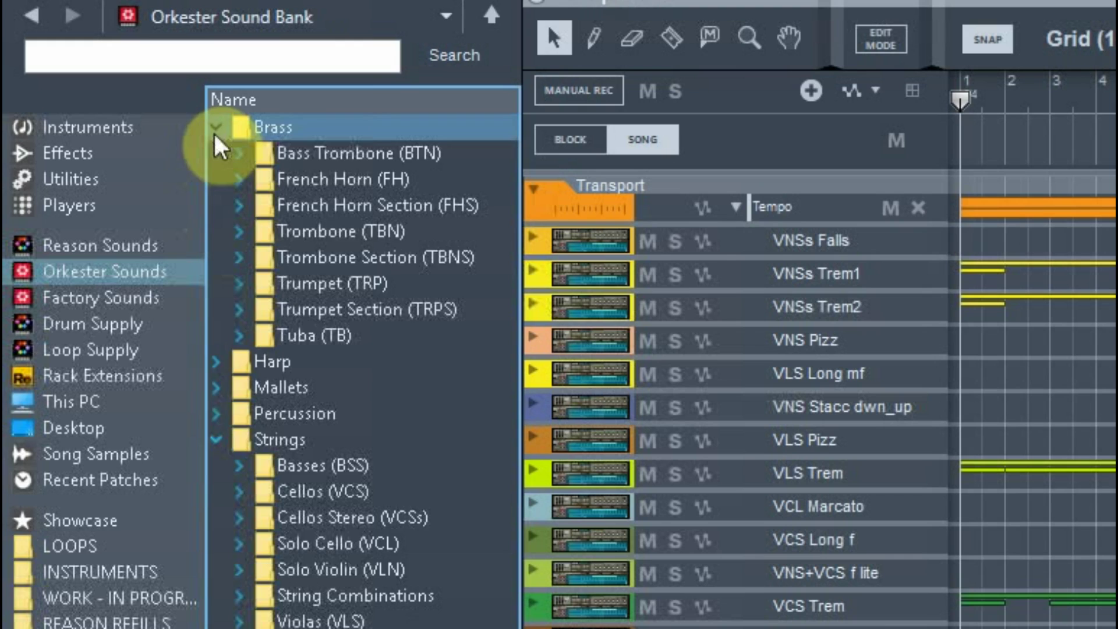
pyautogui.click(216, 127)
# Step: Collapse the Strings and Woodwinds folders and close the browser
pyautogui.click(217, 230)
pyautogui.click(217, 230)
pyautogui.click(218, 257)
pyautogui.click(218, 257)
pyautogui.click(219, 257)
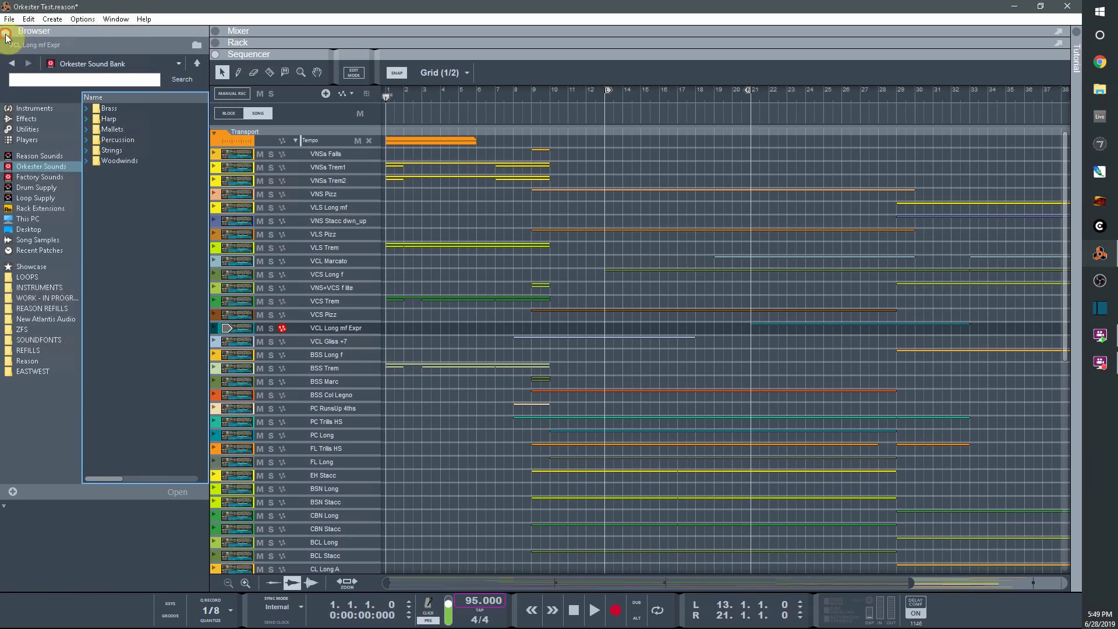
pyautogui.click(6, 34)
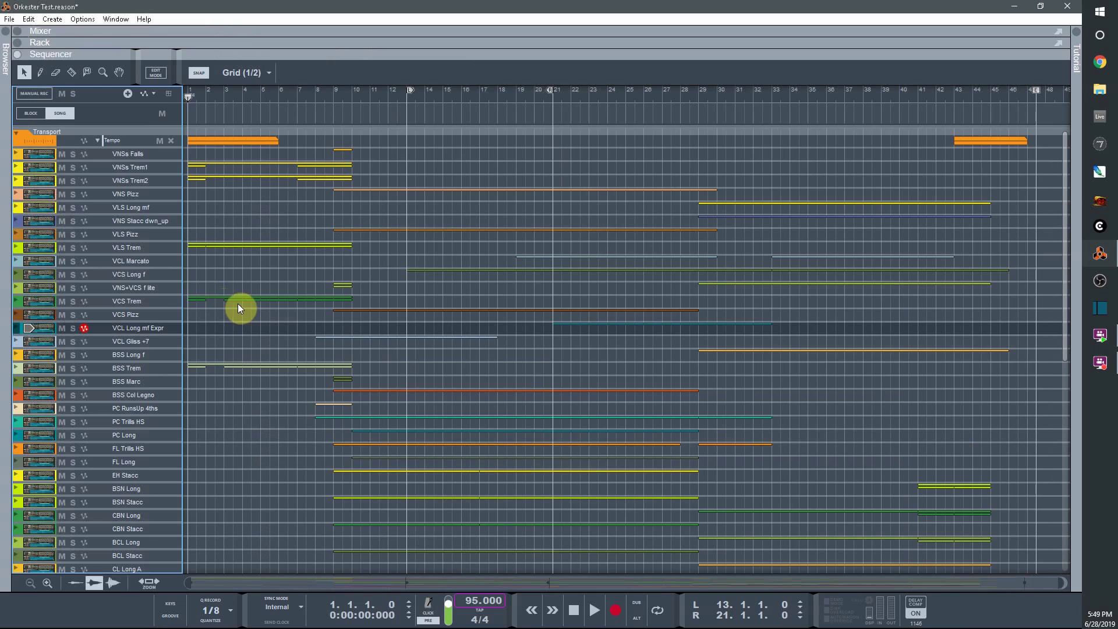
# Step: Review the sequencer's track list down to the last track and expand the Church Organ track to show its note lanes
pyautogui.scroll(-5, 343, 397)
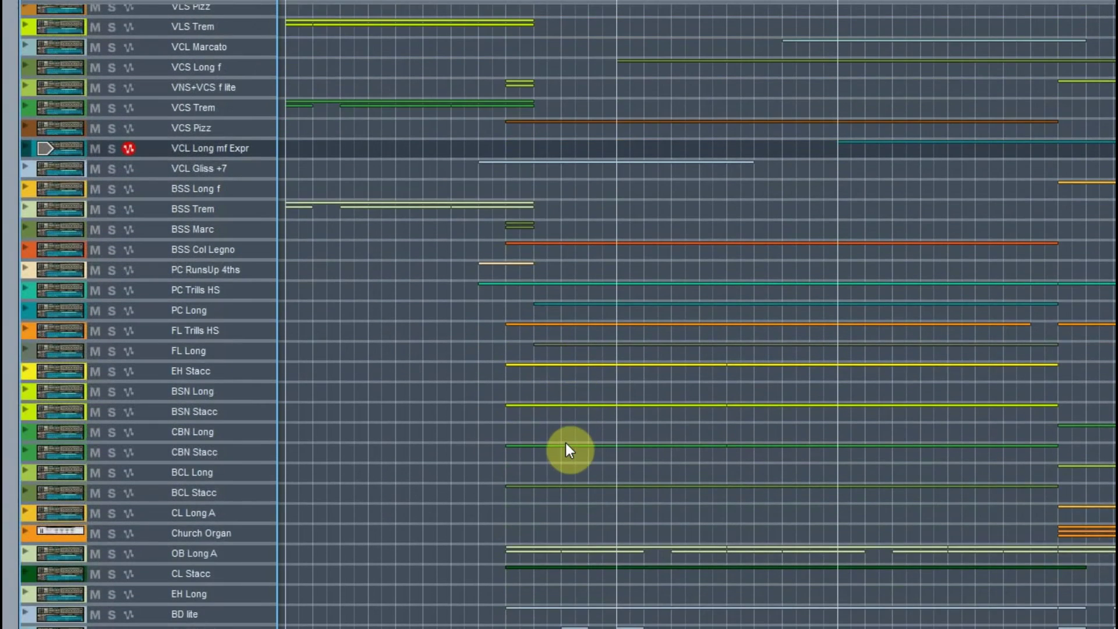
pyautogui.scroll(-5, 568, 451)
pyautogui.scroll(-3, 567, 454)
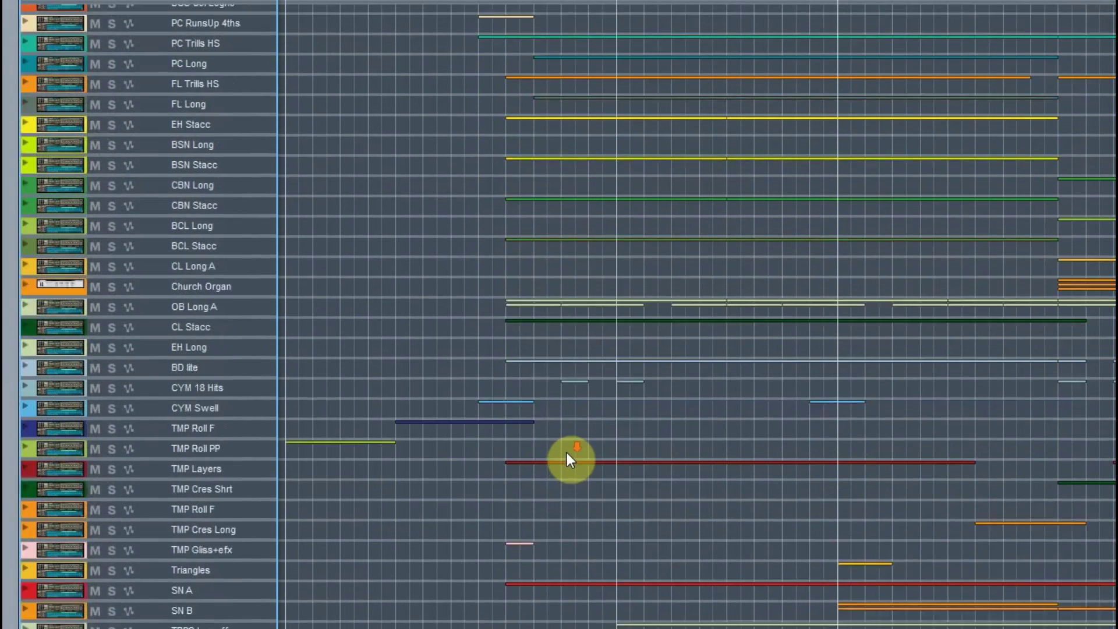
pyautogui.scroll(-5, 567, 451)
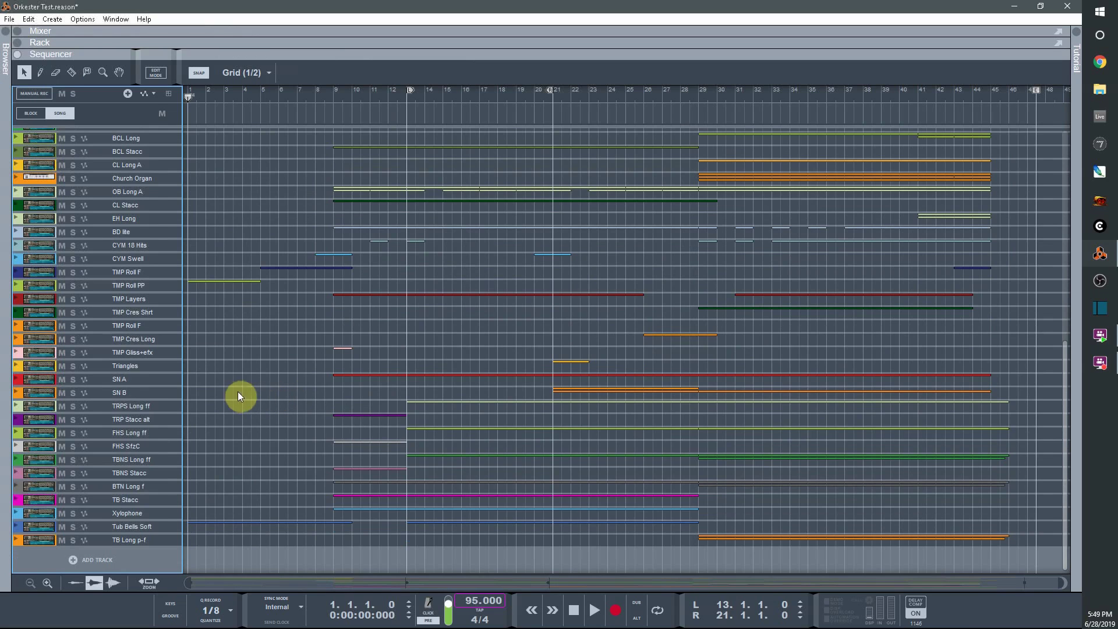
pyautogui.scroll(1, 258, 396)
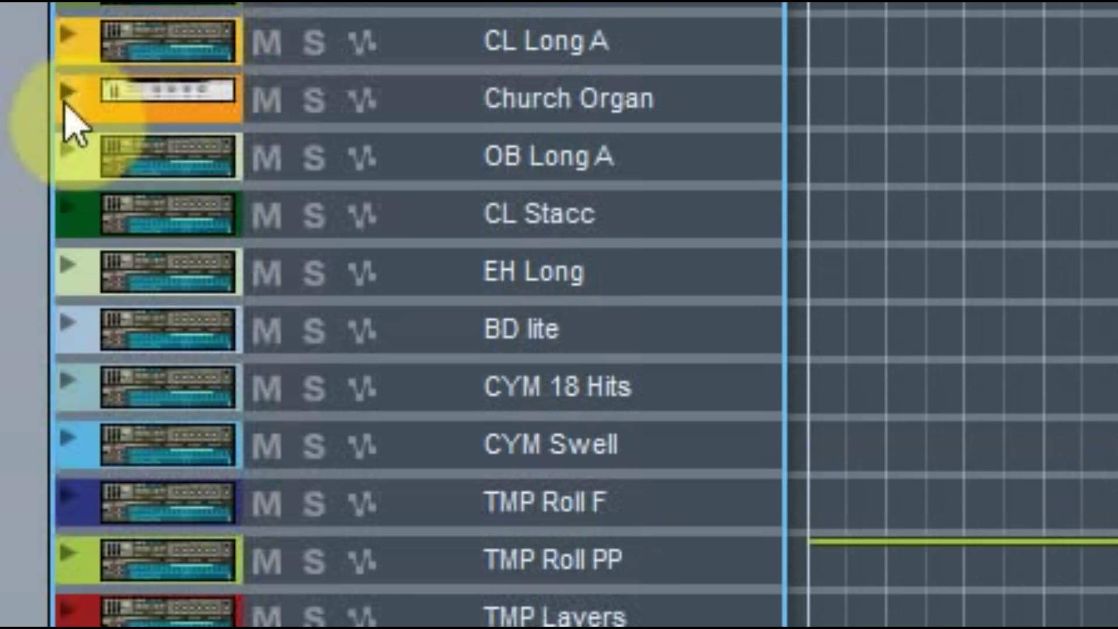
pyautogui.click(19, 200)
pyautogui.click(17, 201)
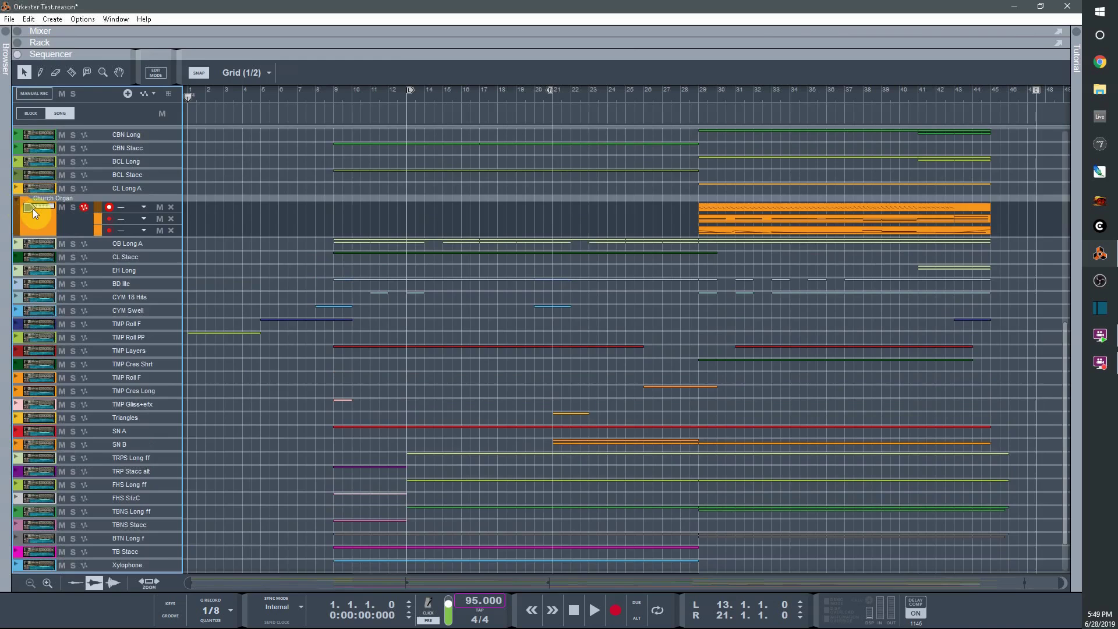
# Step: Examine the Church Organ device in the rack with the mixer and sequencer in view
pyautogui.click(143, 133)
pyautogui.scroll(2, 520, 355)
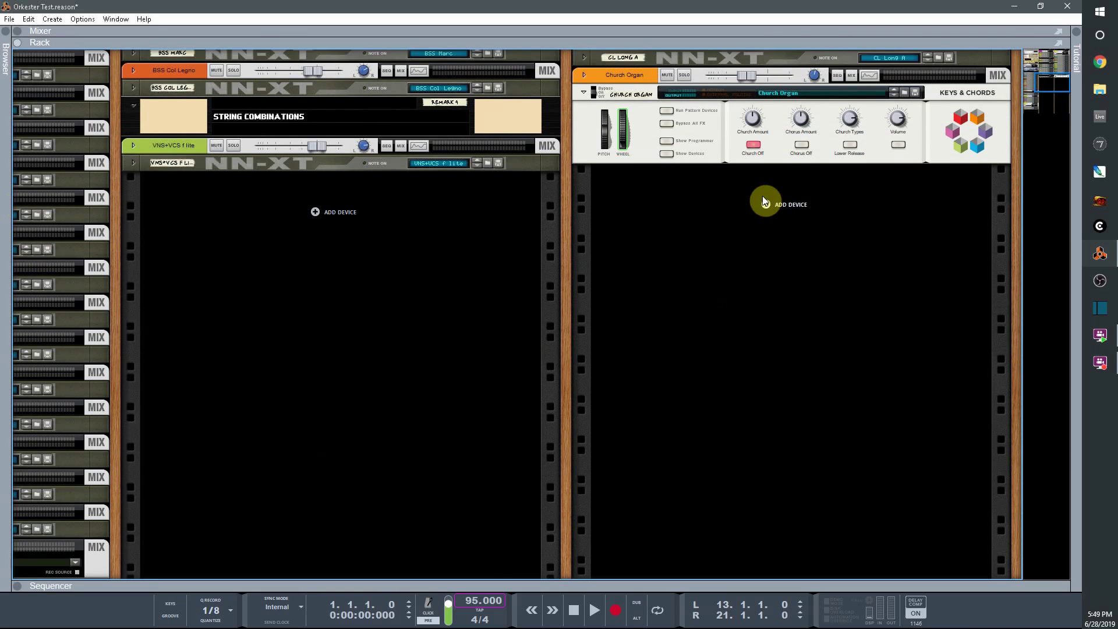
pyautogui.scroll(3, 736, 211)
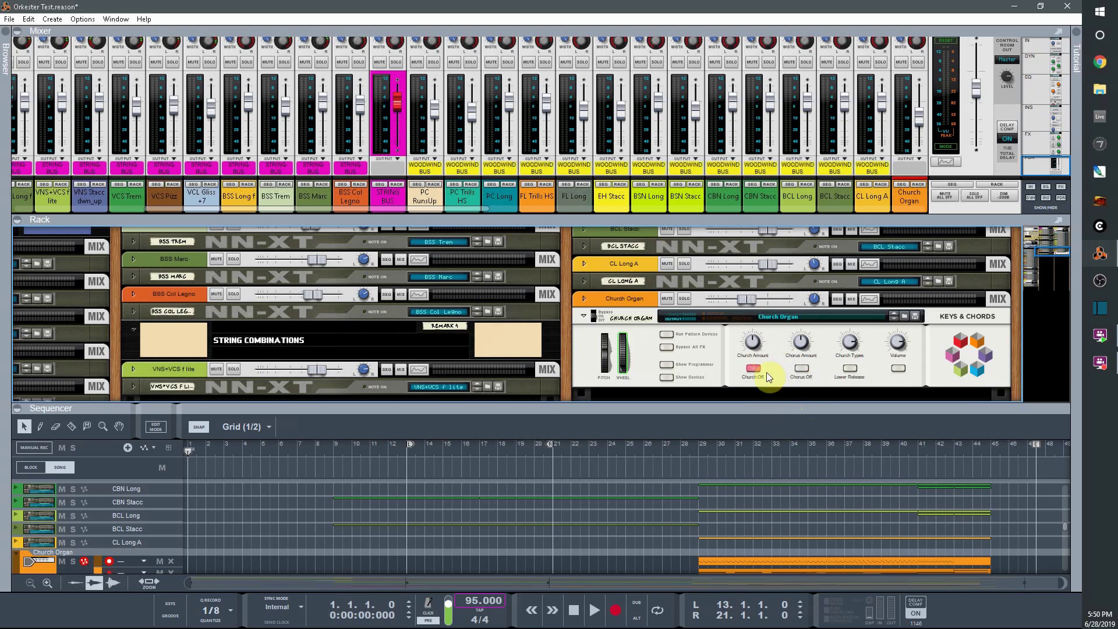
pyautogui.scroll(-3, 751, 524)
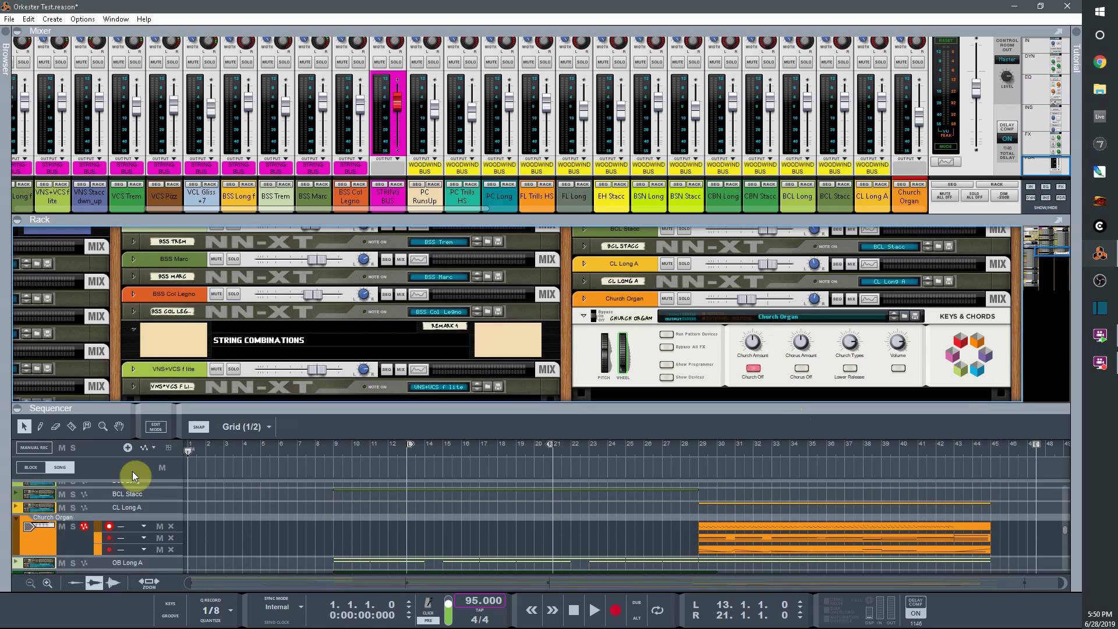
# Step: Enlarge the sequencer area and open the Church Organ clip for editing to examine its notes, velocities and automation
pyautogui.moveTo(460, 409); pyautogui.dragTo(508, 212)
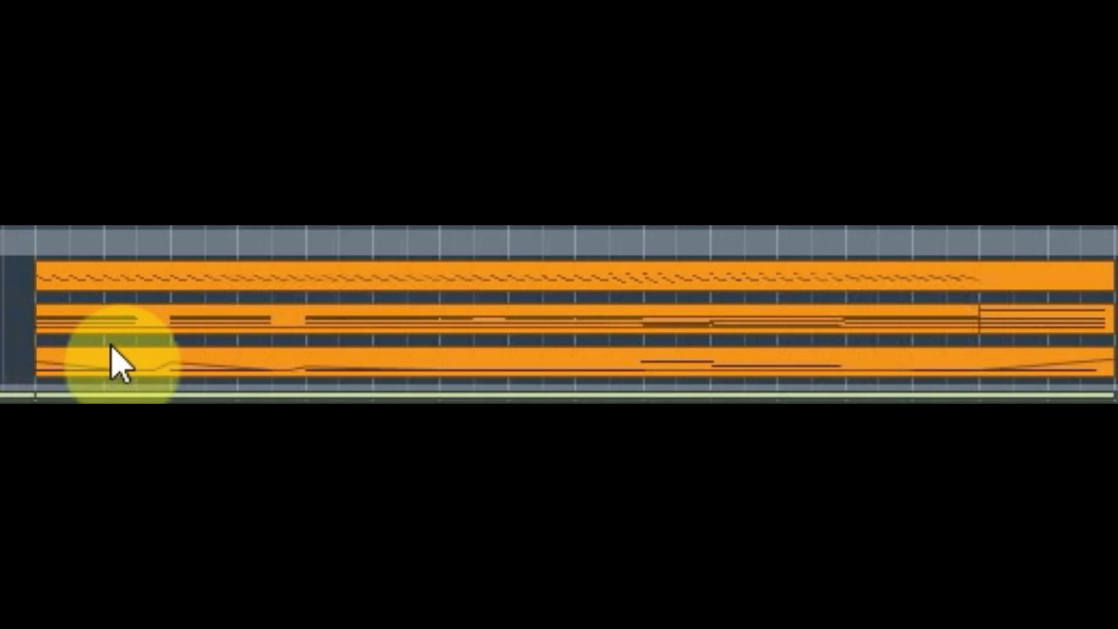
pyautogui.click(97, 269)
pyautogui.doubleClick(97, 269)
pyautogui.scroll(1, 567, 414)
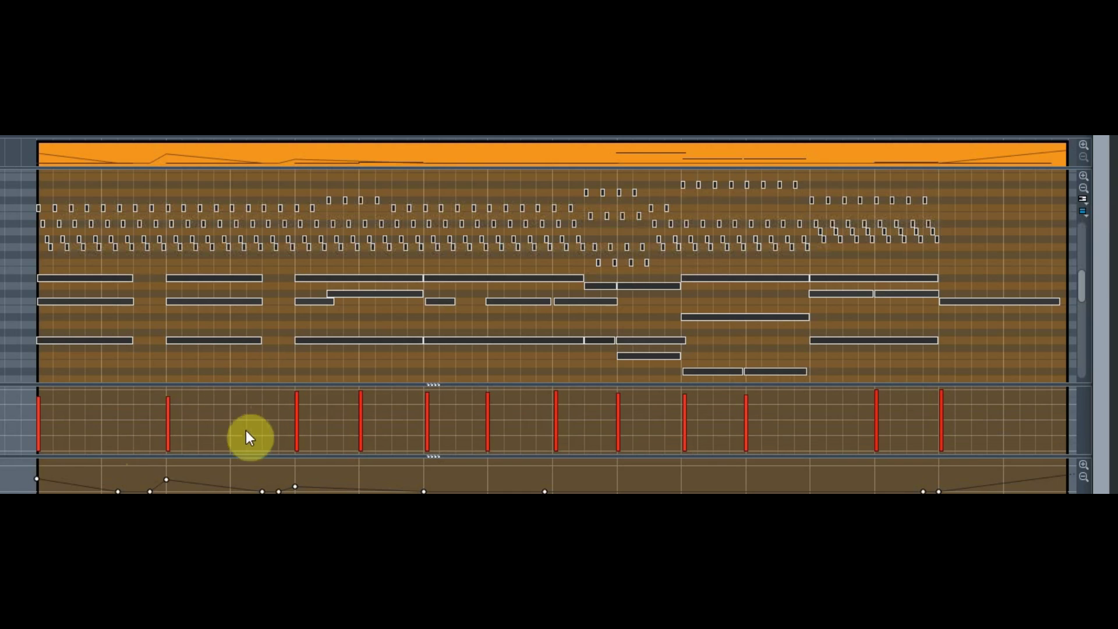
pyautogui.scroll(-5, 309, 342)
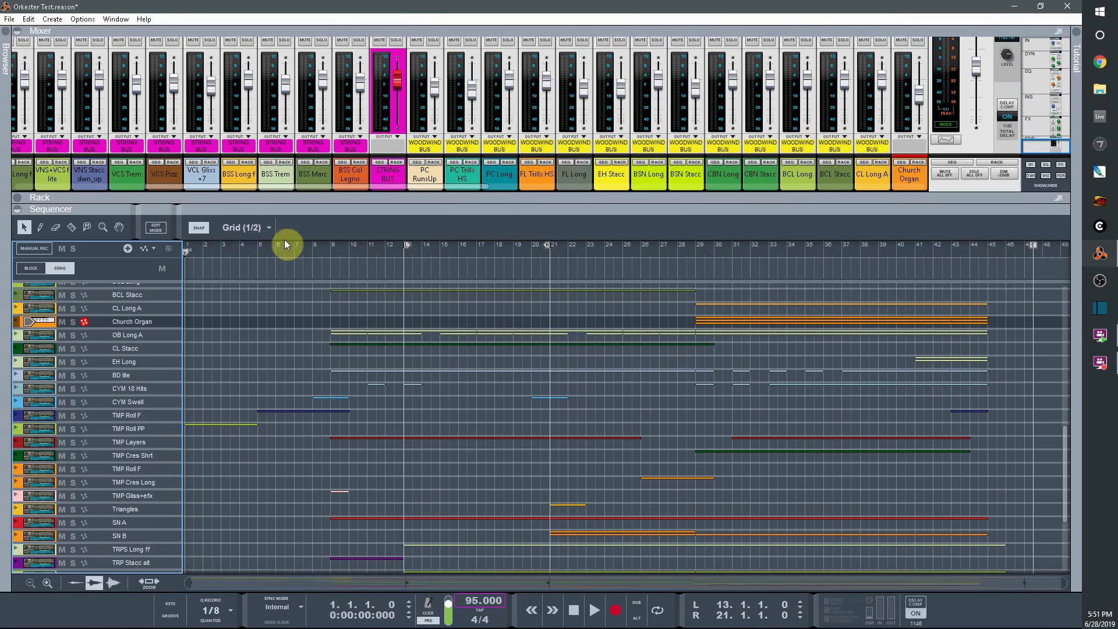
# Step: Bring the mixer and sequencer back to the first string channels and expand the VNSs Trem1 and VNSs Trem2 tracks
pyautogui.moveTo(481, 185); pyautogui.dragTo(344, 171)
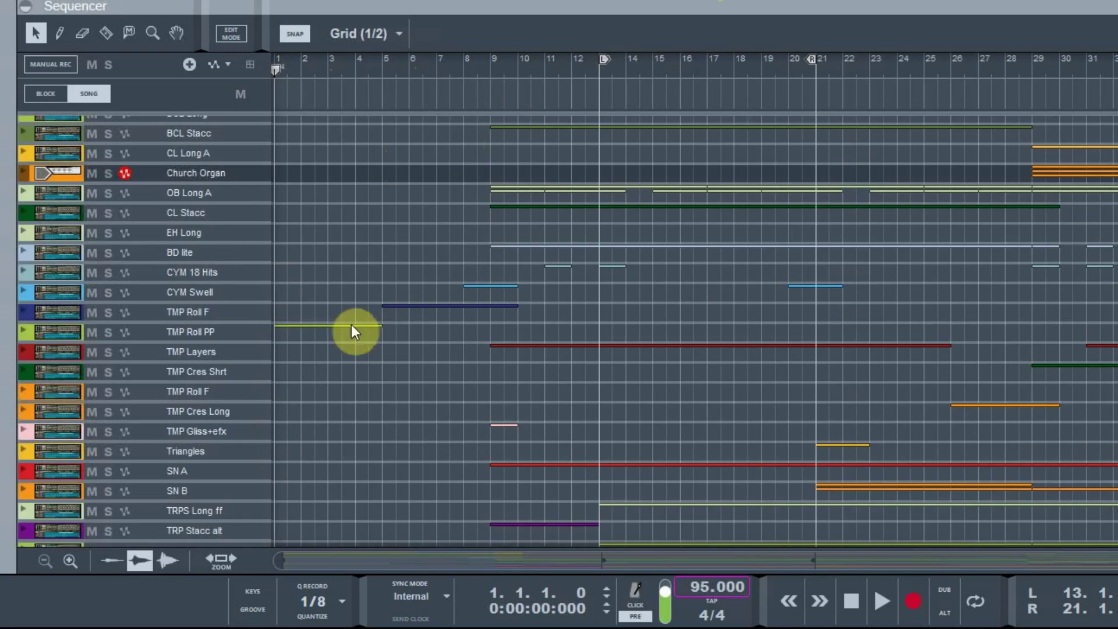
pyautogui.scroll(5, 238, 431)
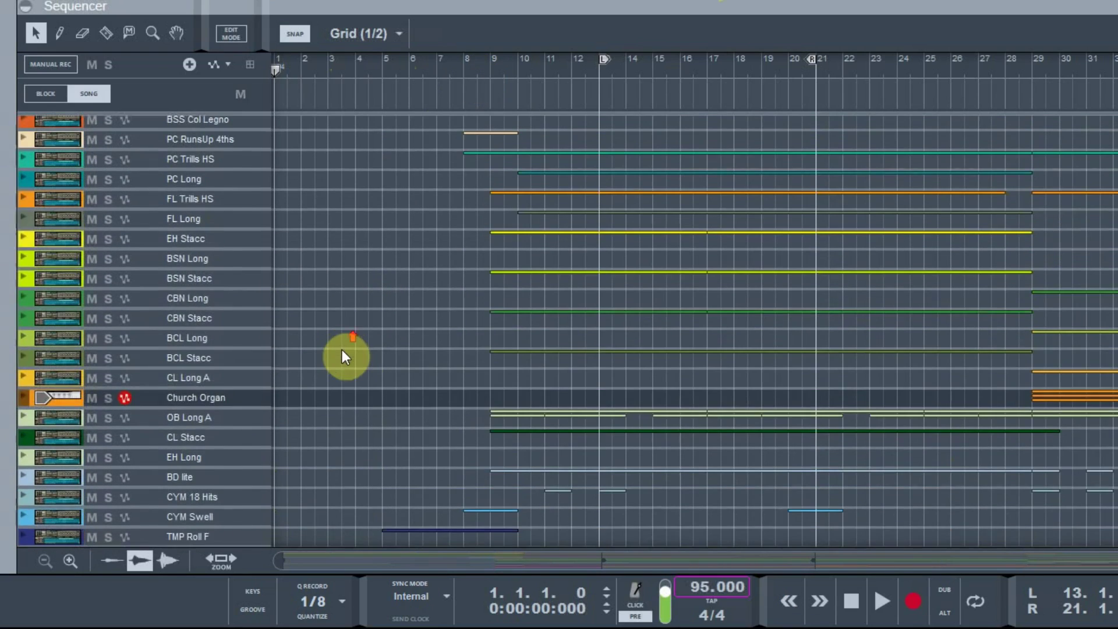
pyautogui.scroll(5, 348, 331)
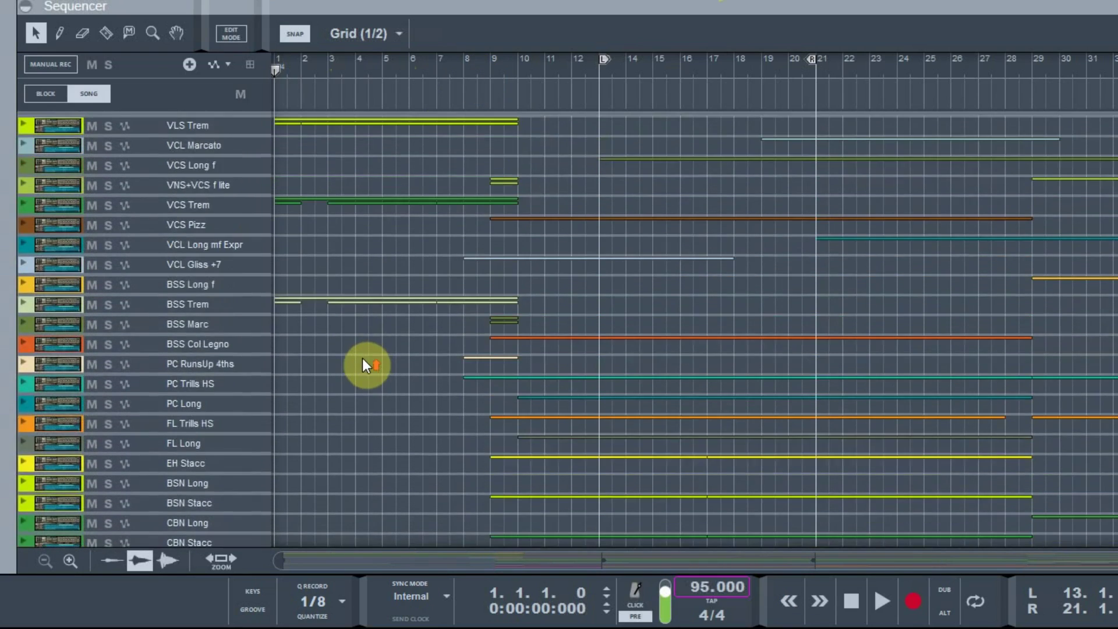
pyautogui.scroll(3, 358, 443)
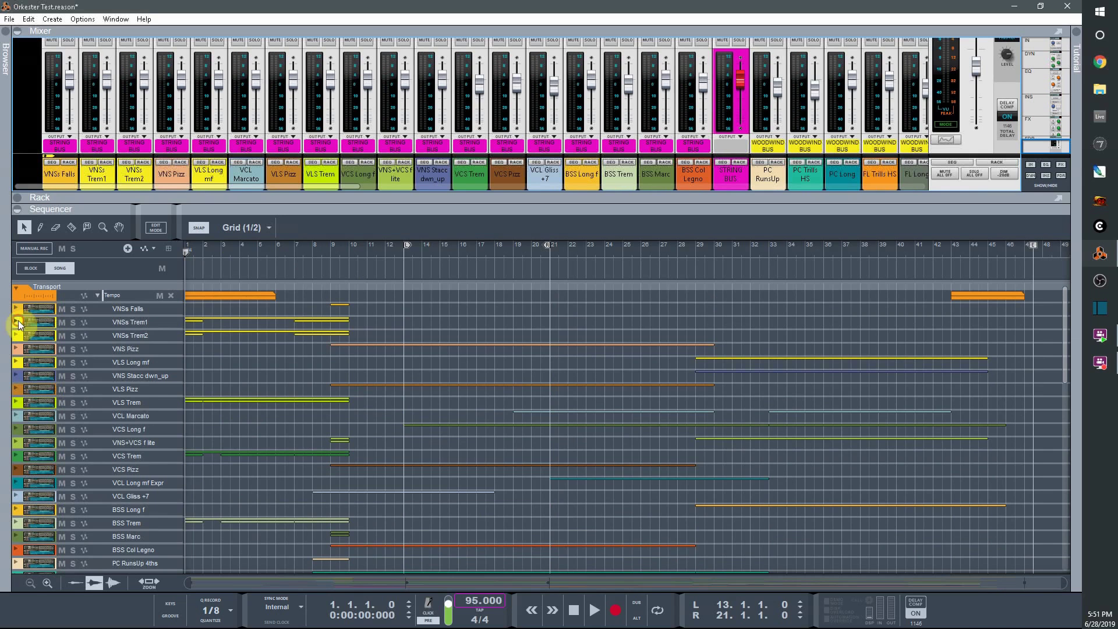
pyautogui.click(17, 321)
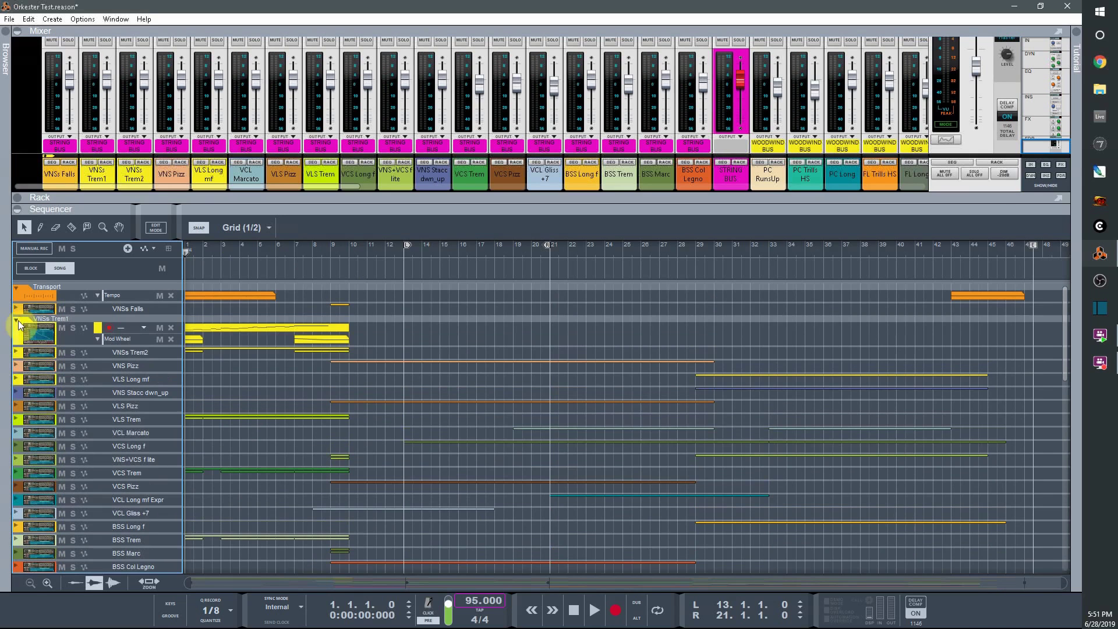
pyautogui.click(17, 351)
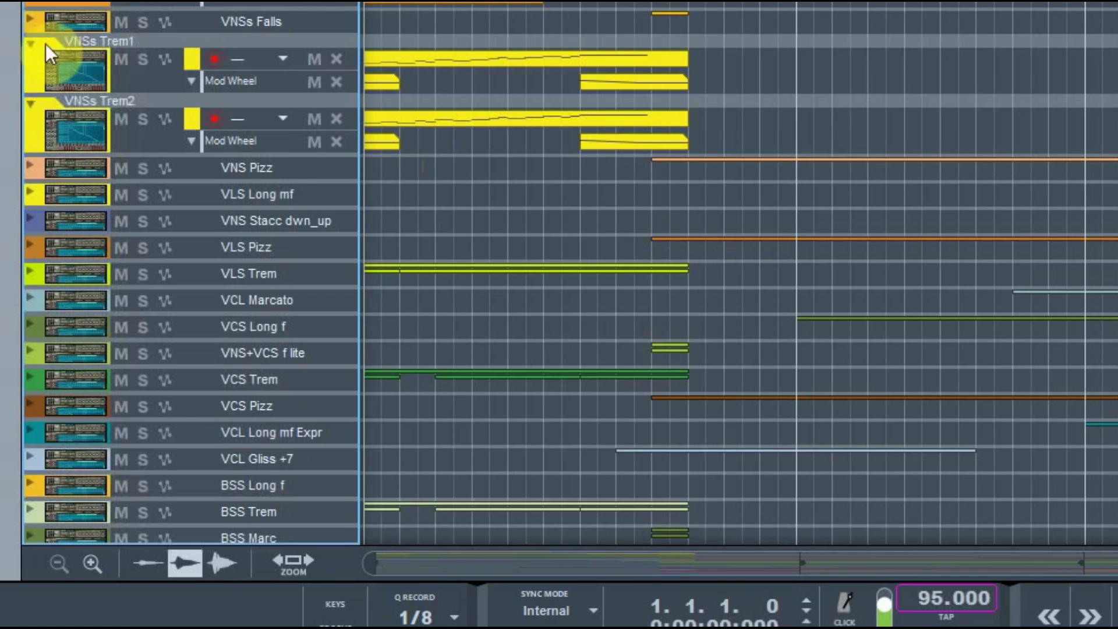
# Step: Collapse the VNSs Trem1 and VNSs Trem2 tracks and review the rest of the sequencer's track list down to its end
pyautogui.click(29, 43)
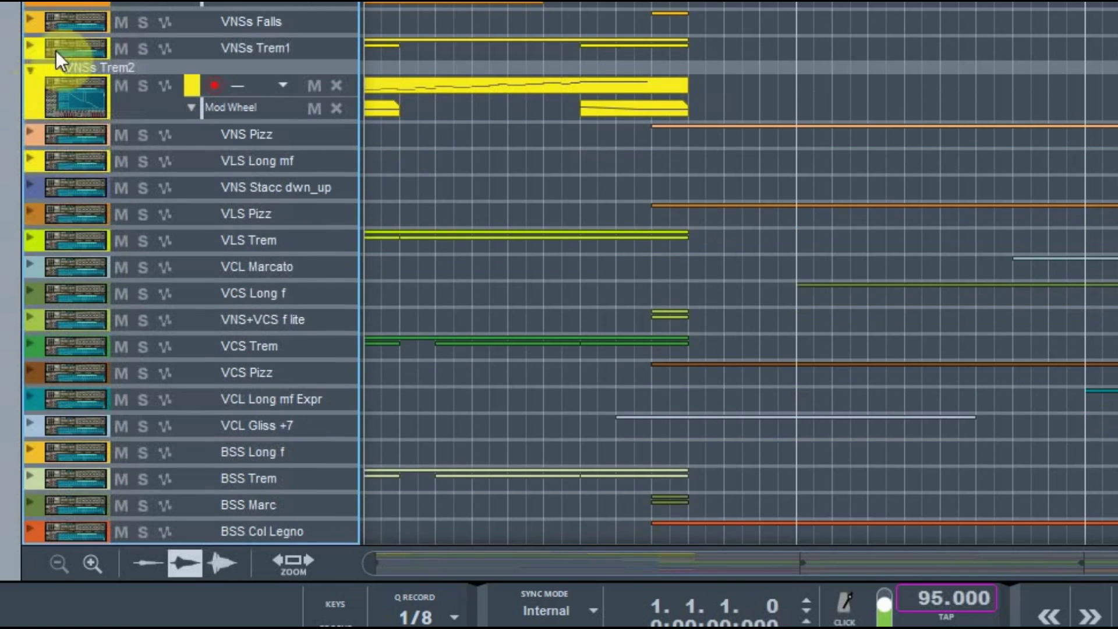
pyautogui.click(31, 68)
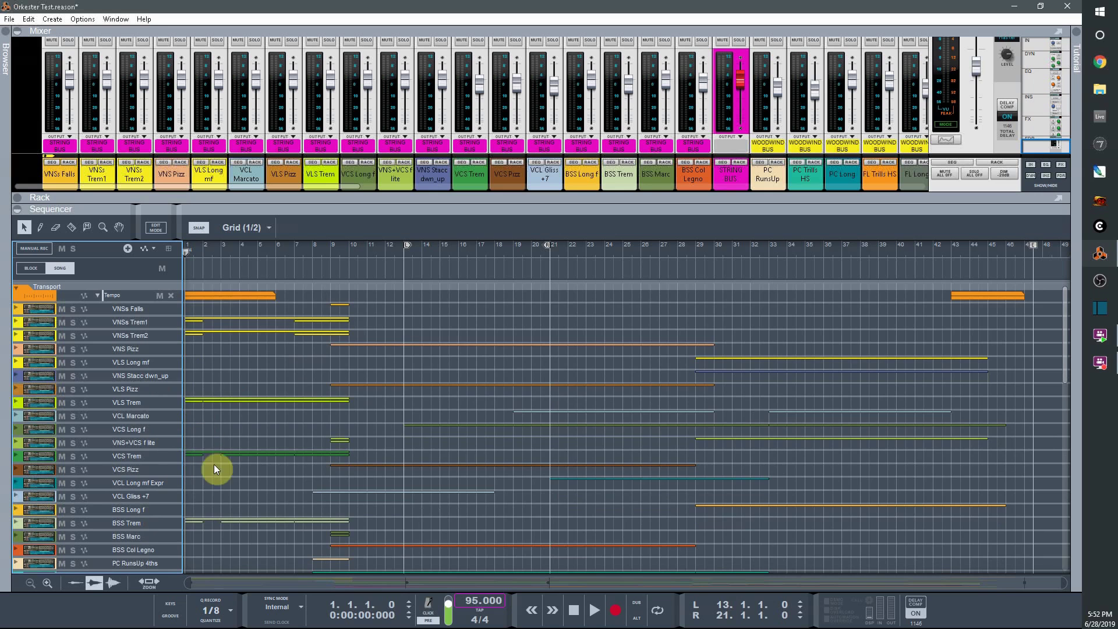
pyautogui.scroll(-6, 218, 490)
pyautogui.scroll(-6, 231, 493)
pyautogui.scroll(-4, 244, 520)
pyautogui.scroll(-1, 197, 474)
pyautogui.scroll(-2, 294, 454)
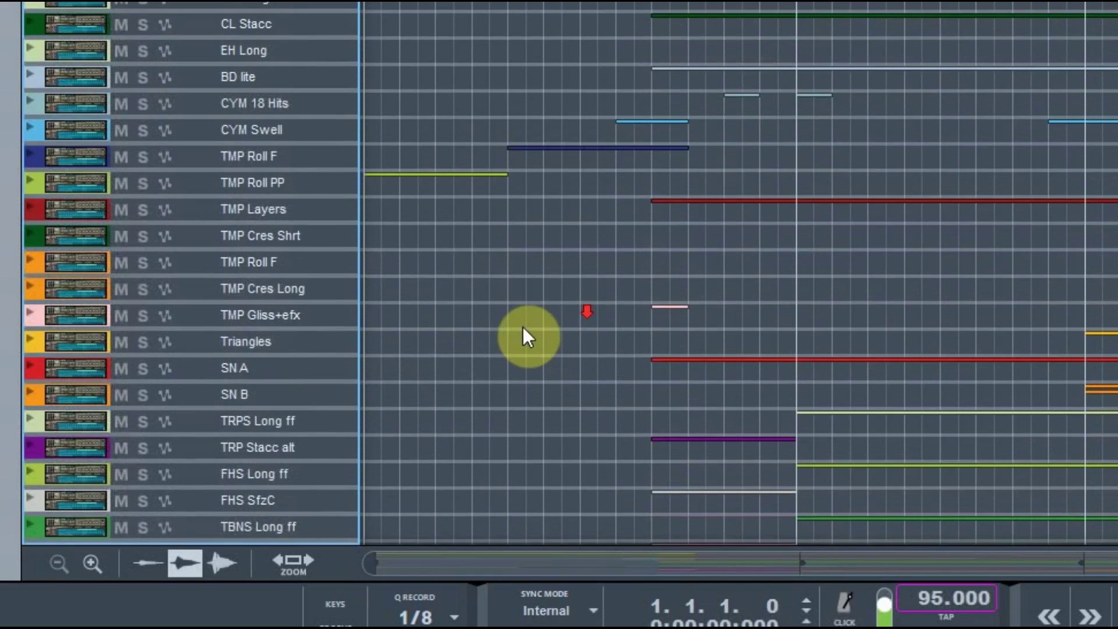
pyautogui.scroll(-4, 536, 325)
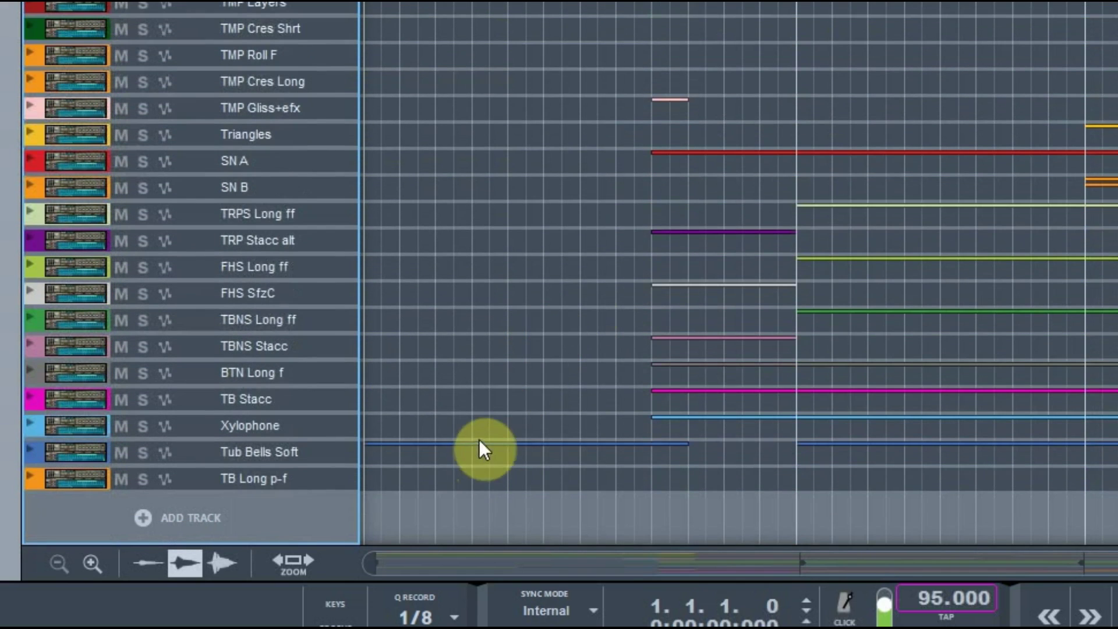
# Step: Expand the TMP Gliss+efx, CYM 18 Hits, CYM Swell, first TMP Roll F and TMP Roll PP tracks to show their note lanes
pyautogui.scroll(1, 589, 308)
pyautogui.click(29, 130)
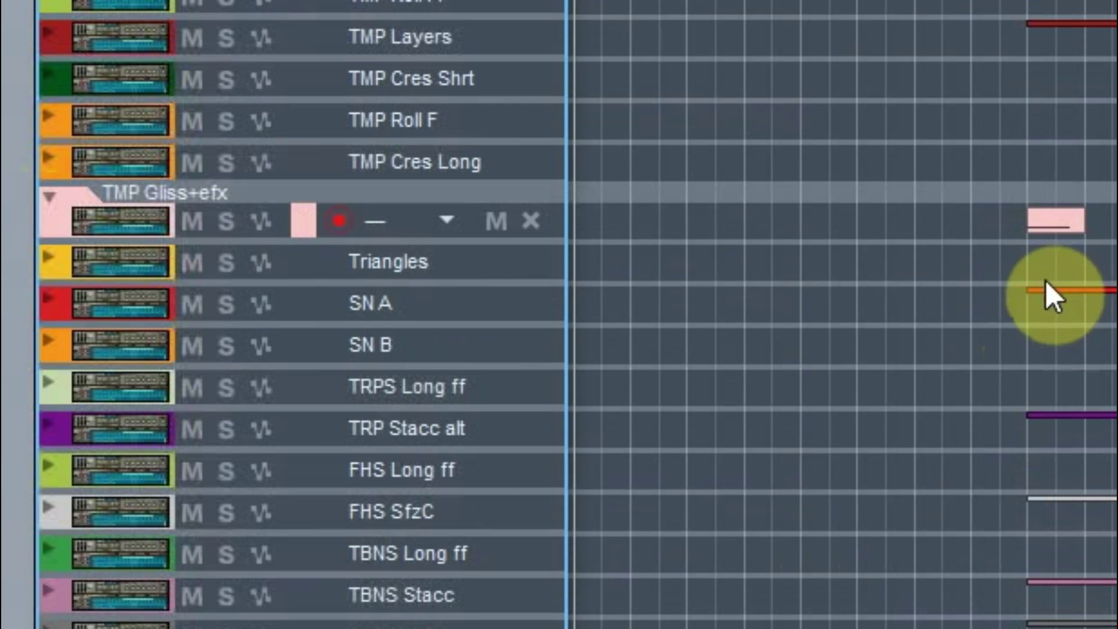
pyautogui.scroll(6, 1068, 319)
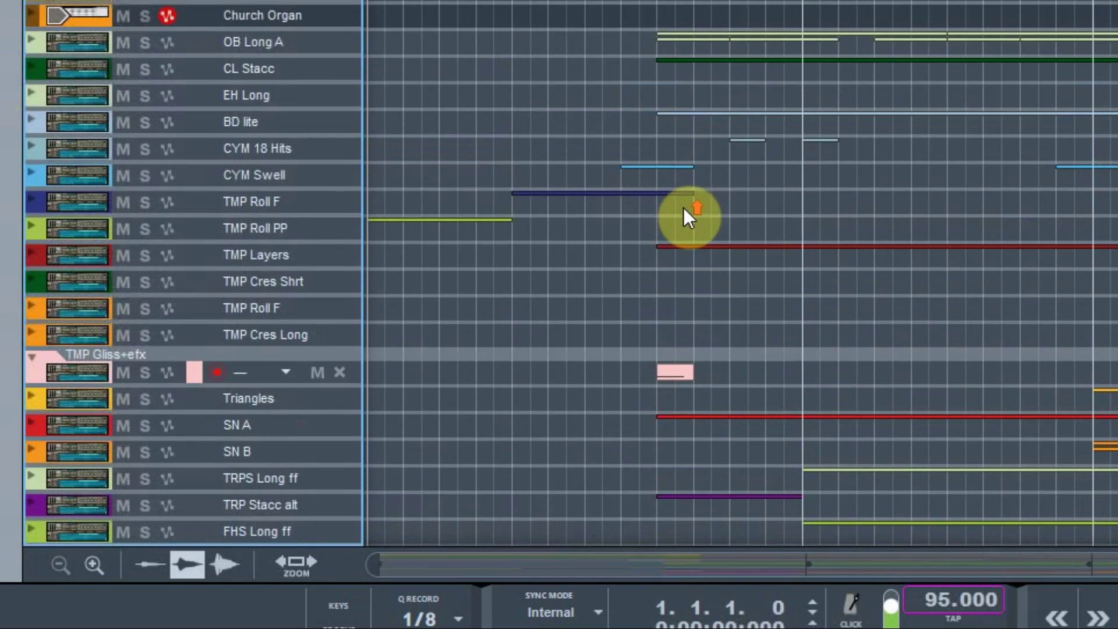
pyautogui.click(34, 147)
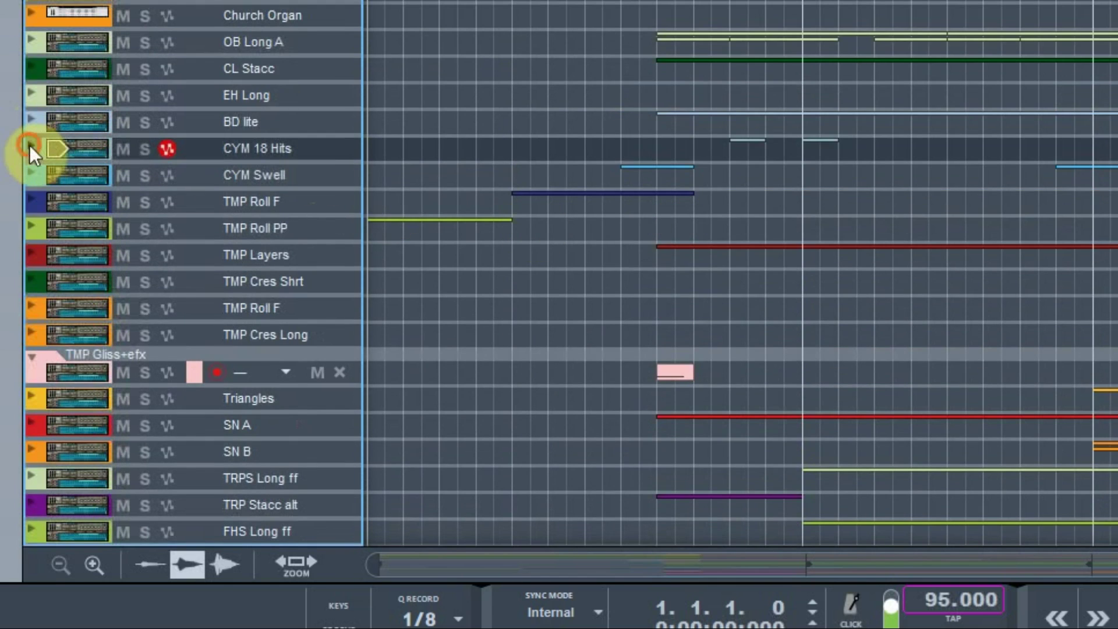
pyautogui.click(29, 145)
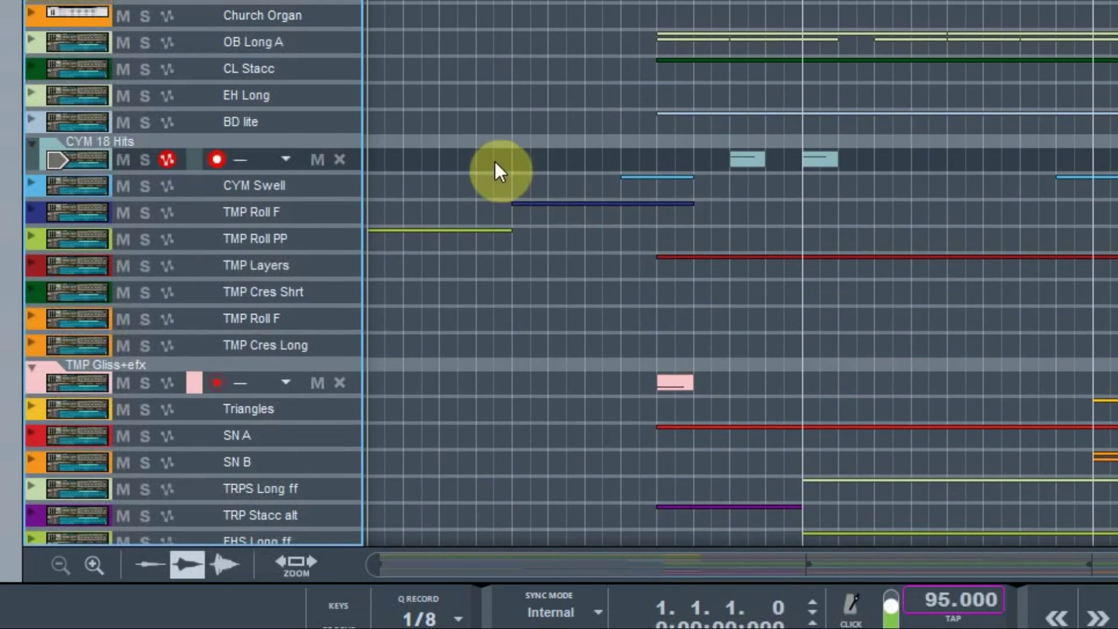
pyautogui.click(32, 184)
pyautogui.click(32, 222)
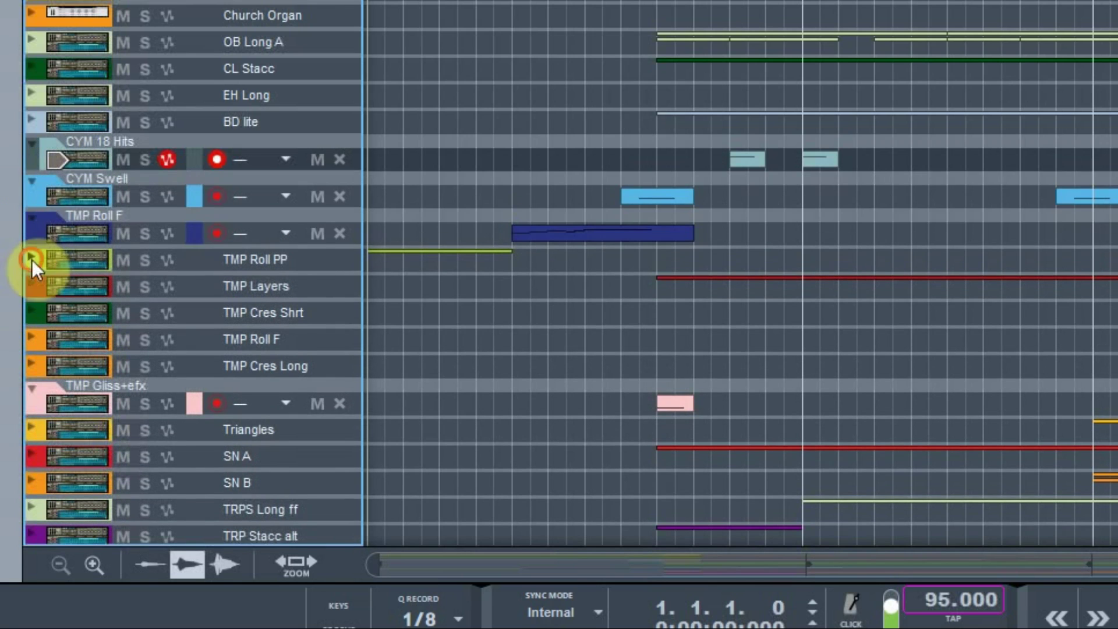
pyautogui.click(31, 258)
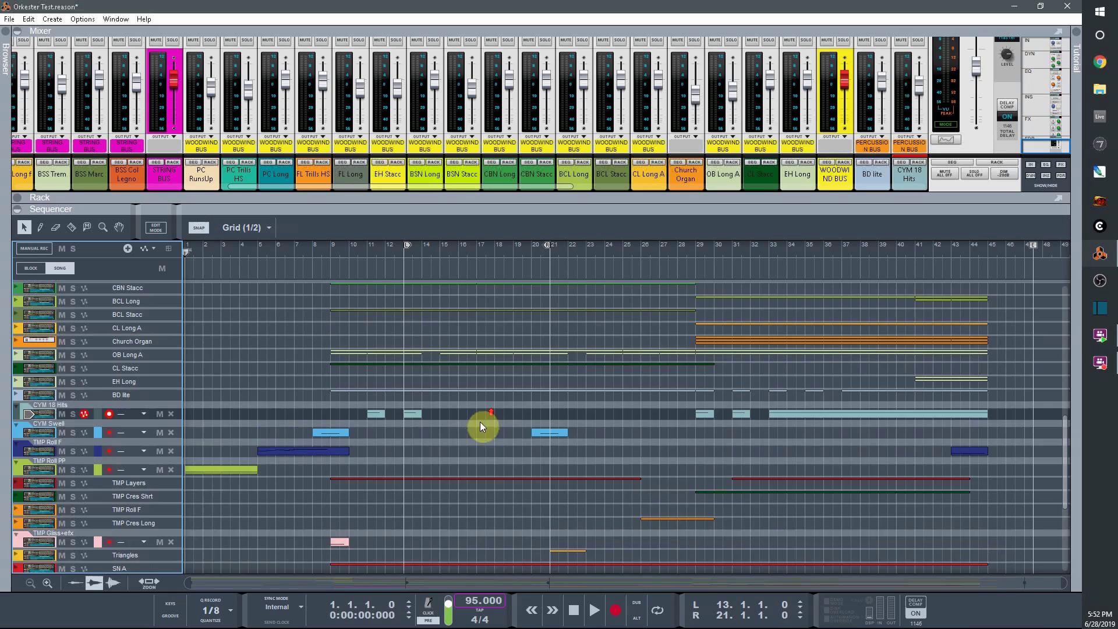
# Step: Select the OB Long A track and expand it to show its note and Mod Wheel lanes
pyautogui.scroll(3, 955, 274)
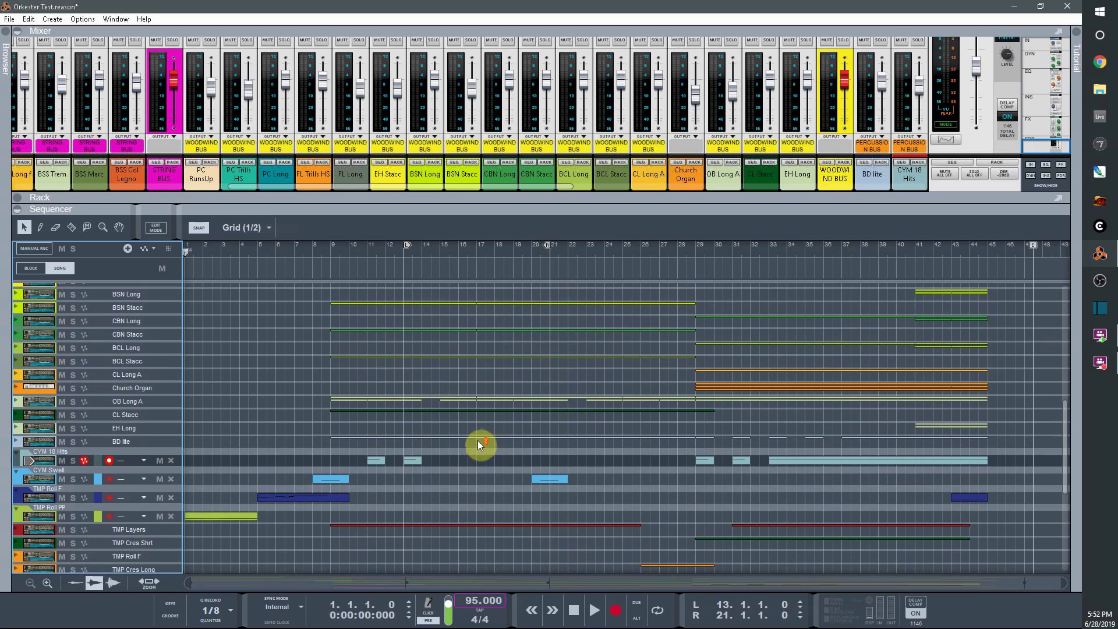
pyautogui.click(16, 401)
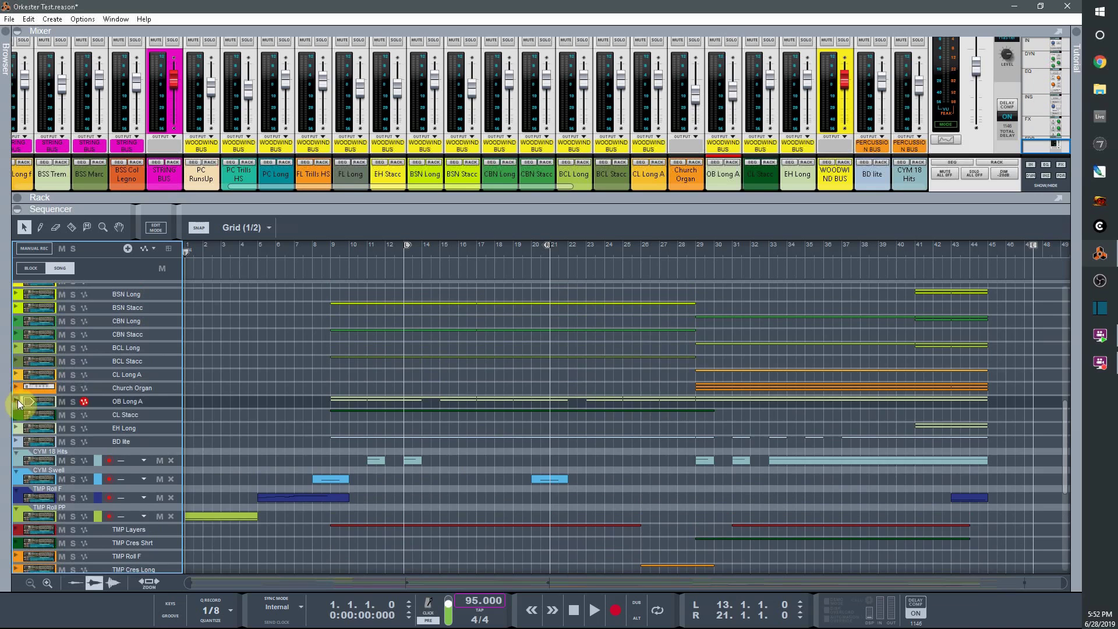
pyautogui.click(16, 401)
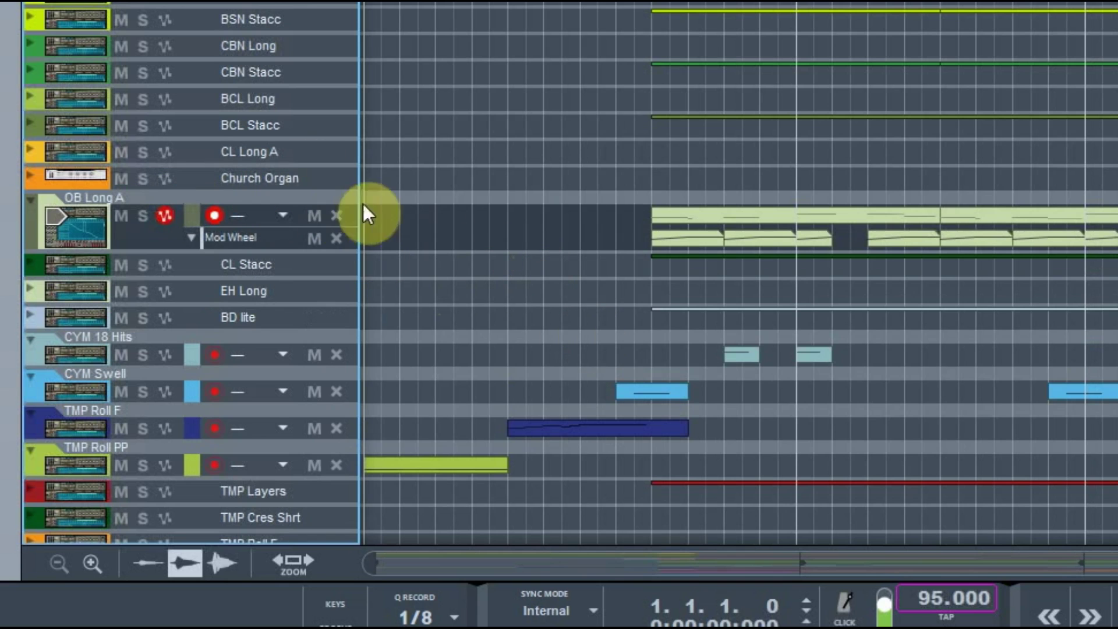
# Step: Open the first Mod Wheel clip of the OB Long A track inline at bar 9 to examine its automation points, and close it
pyautogui.scroll(3, 420, 216)
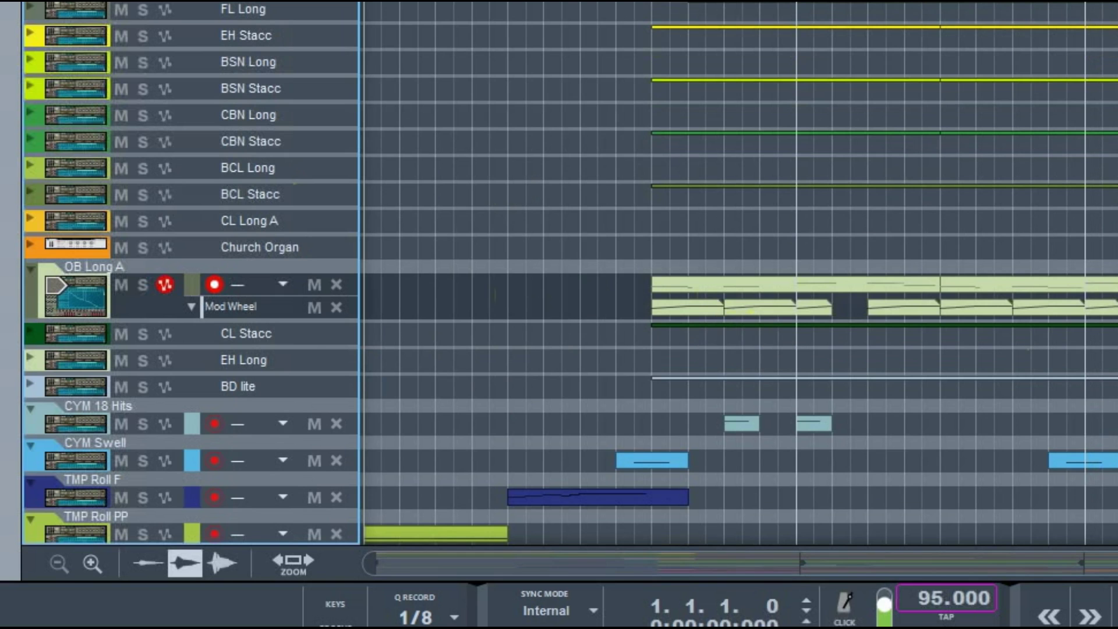
pyautogui.scroll(5, 739, 273)
pyautogui.scroll(3, 973, 469)
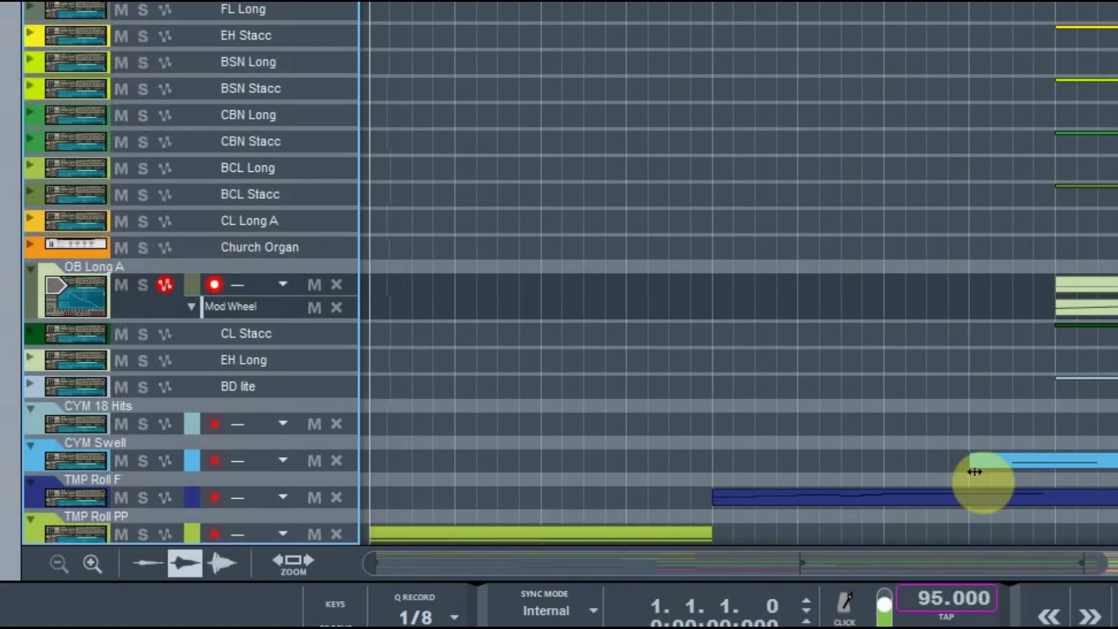
pyautogui.moveTo(781, 567); pyautogui.dragTo(956, 594)
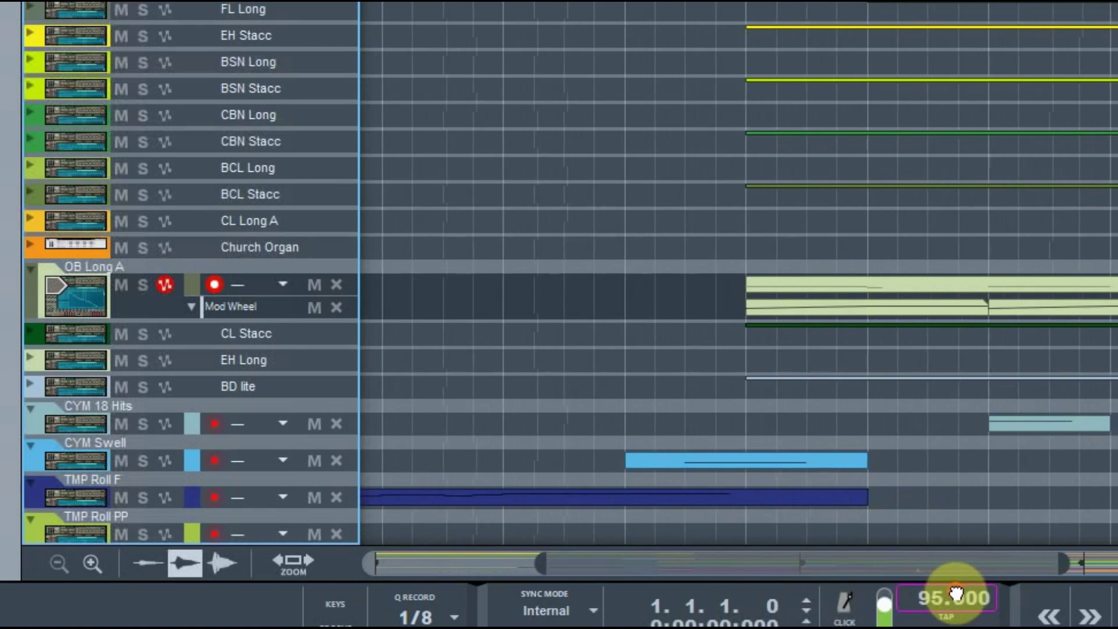
pyautogui.doubleClick(827, 306)
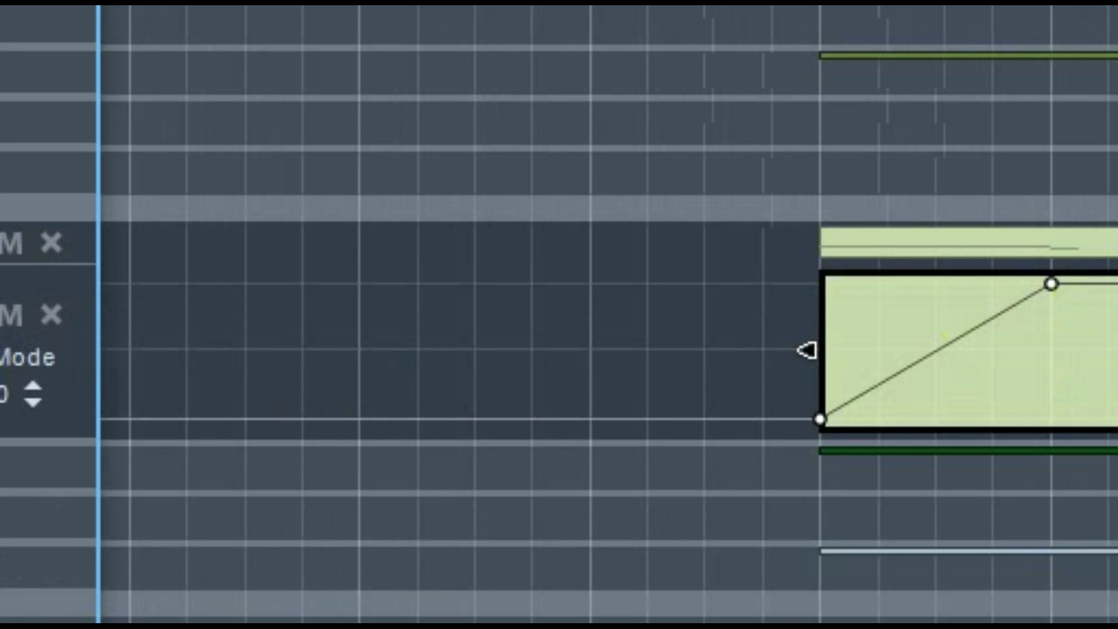
pyautogui.moveTo(807, 350); pyautogui.dragTo(102, 350)
pyautogui.hscroll(15, 608, 349)
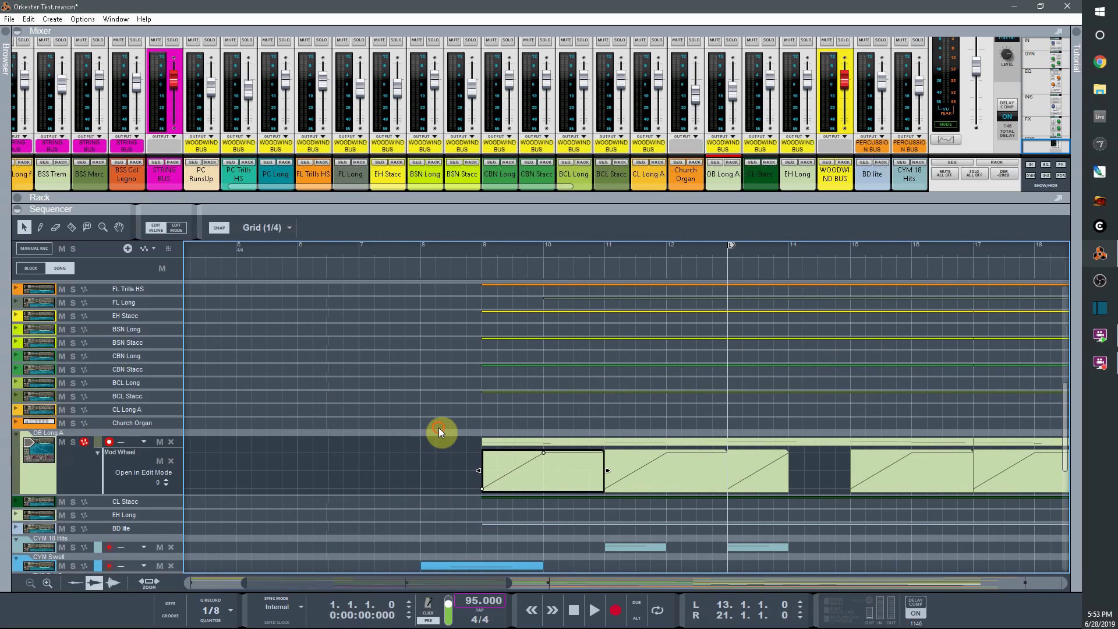
pyautogui.click(439, 427)
# Step: Solo the OB Long A track and play it from bar 9
pyautogui.scroll(4, 443, 437)
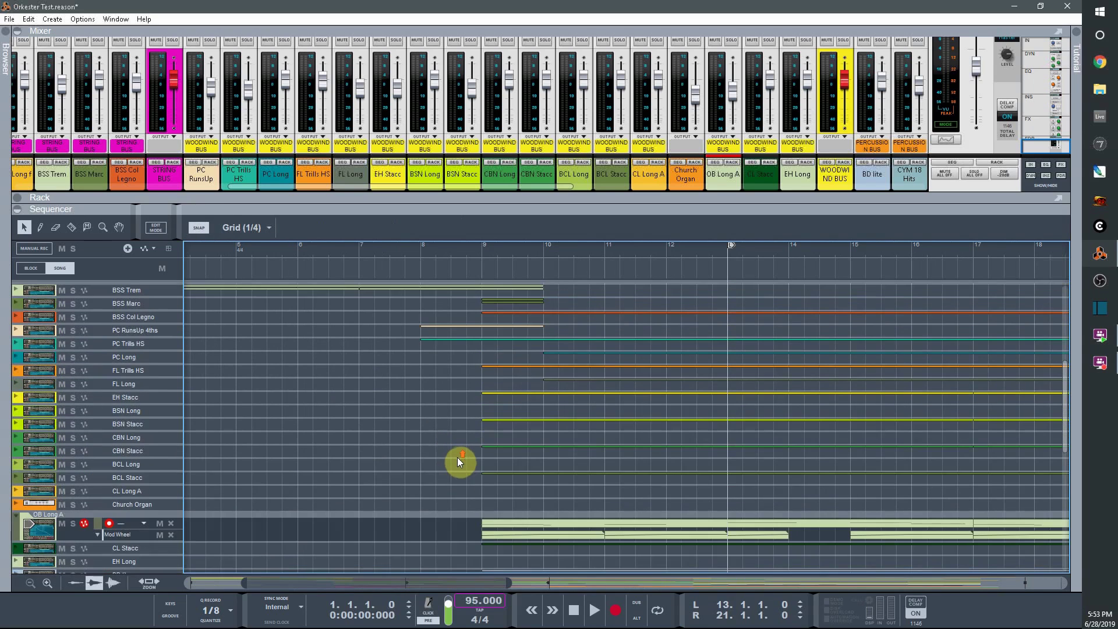
pyautogui.scroll(2, 454, 466)
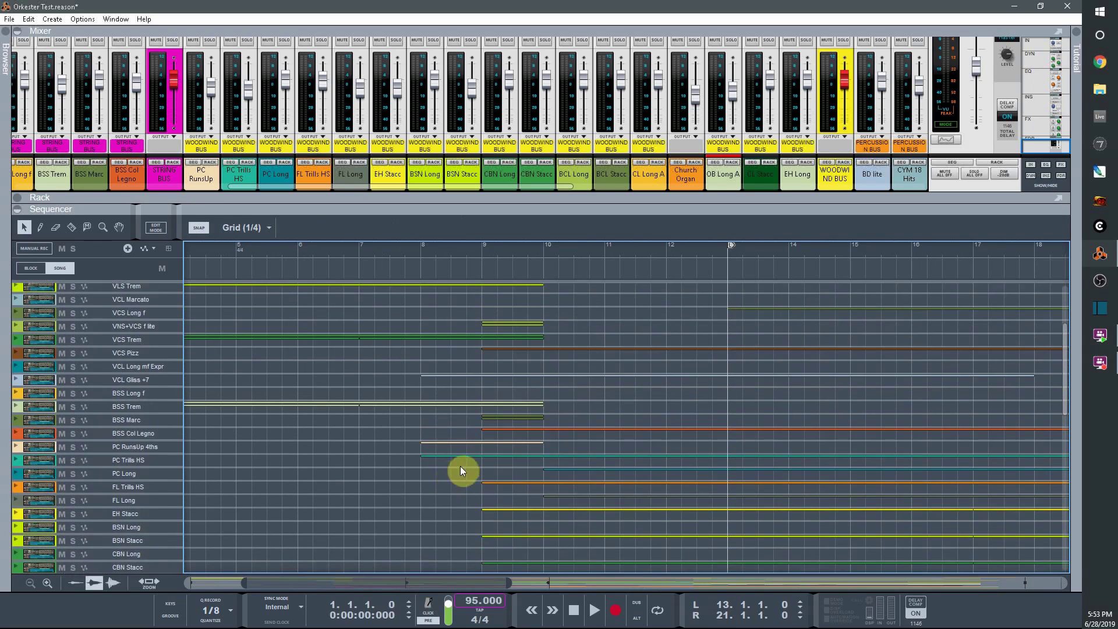
pyautogui.scroll(-2, 528, 548)
pyautogui.scroll(-2, 366, 494)
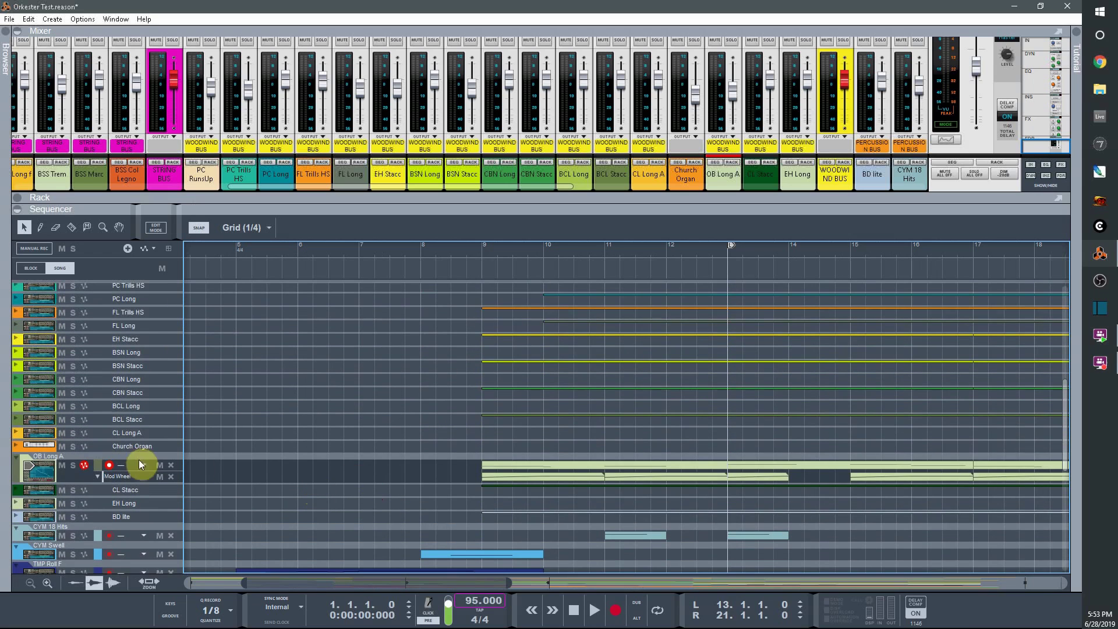
pyautogui.click(72, 466)
pyautogui.click(477, 254)
pyautogui.press('space')
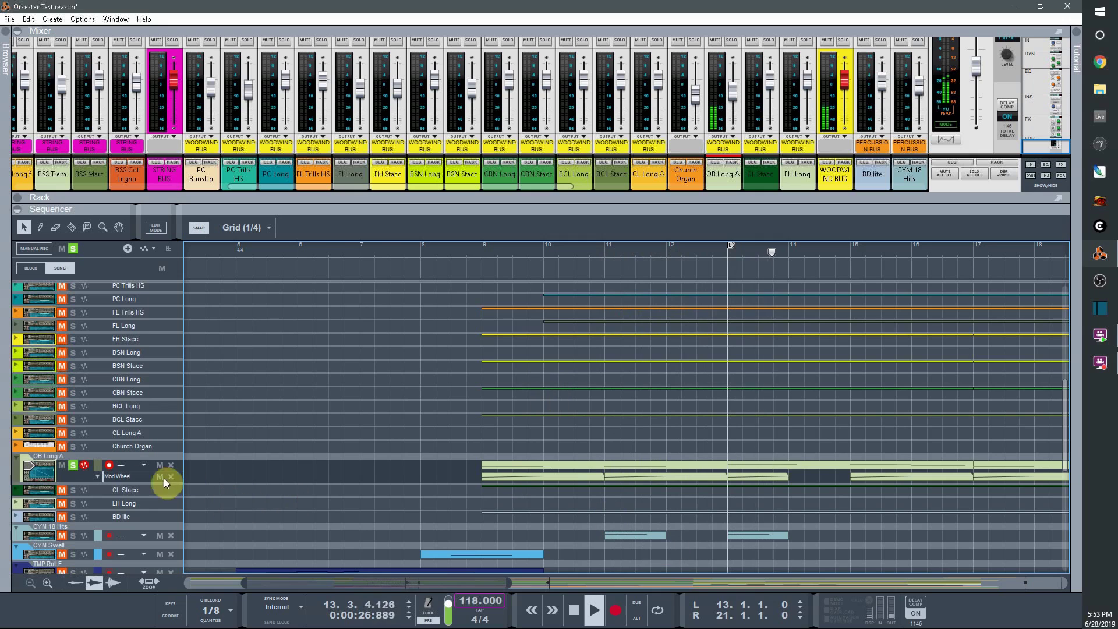
# Step: Examine the automation curve in OB Long A's first Mod Wheel clip during playback, stop playback and close the clip
pyautogui.click(529, 478)
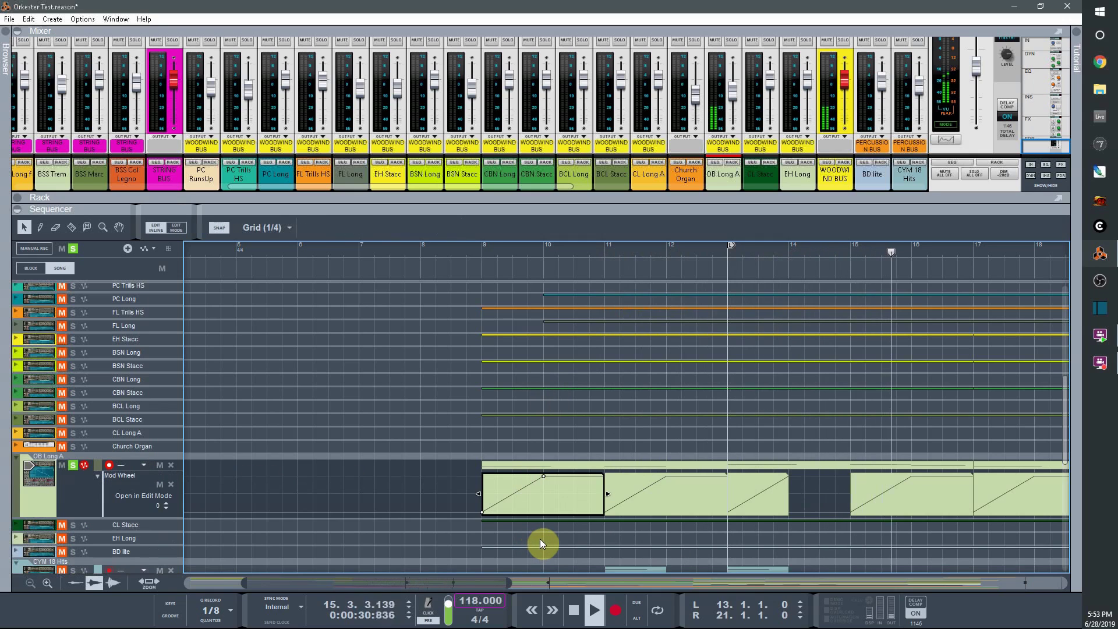
pyautogui.press('space')
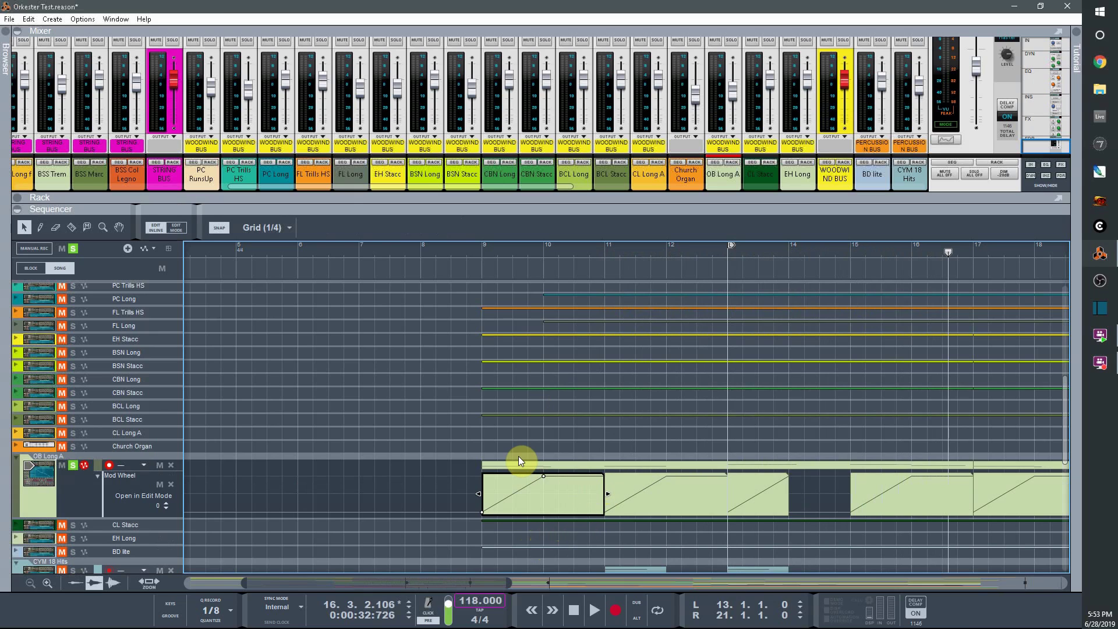
pyautogui.click(555, 459)
# Step: Turn off solo on the OB Long A track and review the track list from the strings down to the brass tracks
pyautogui.scroll(2, 518, 458)
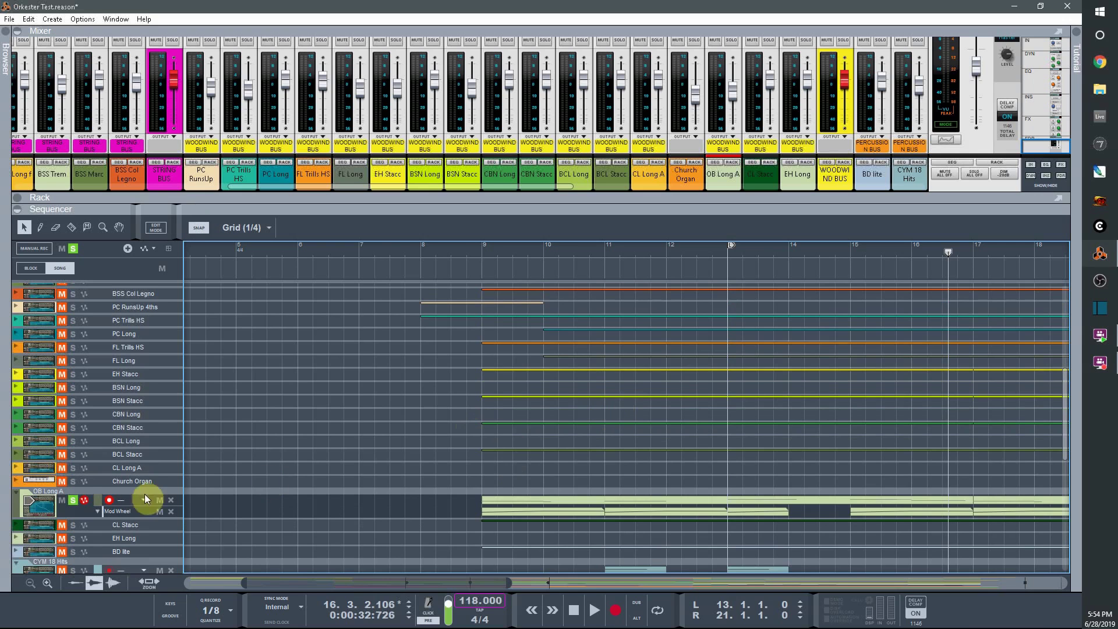
pyautogui.click(71, 502)
pyautogui.scroll(8, 267, 435)
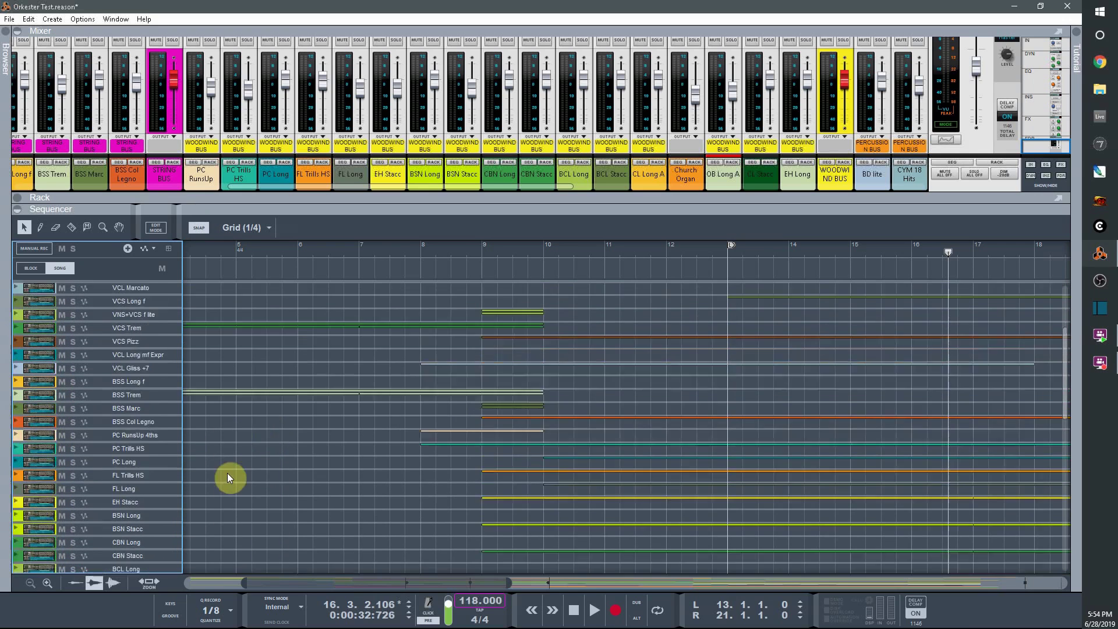
pyautogui.scroll(-5, 206, 462)
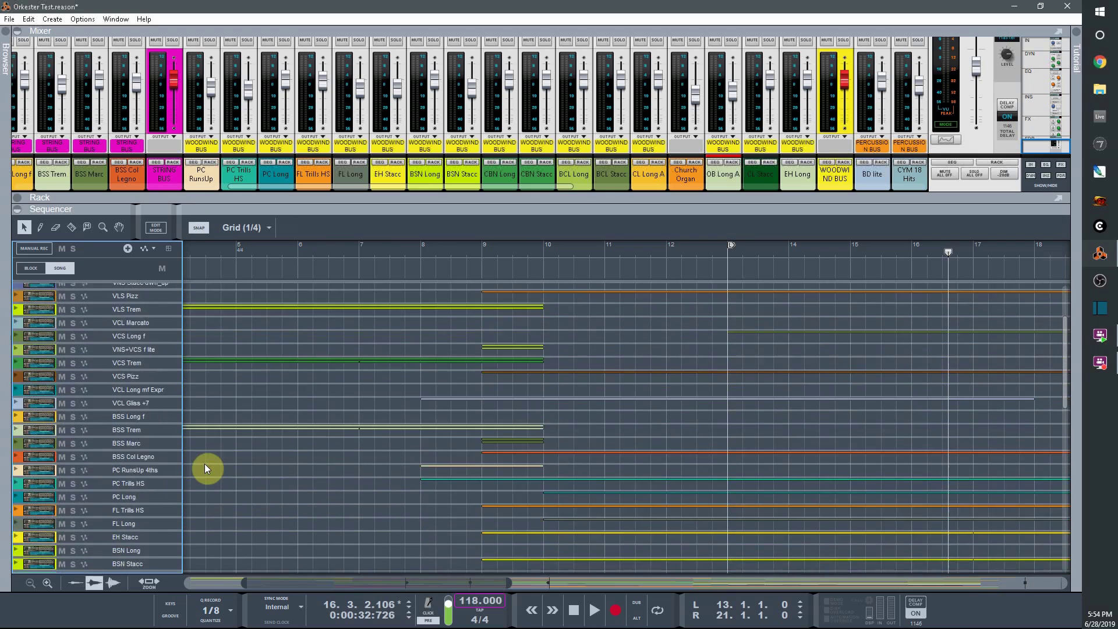
pyautogui.scroll(-12, 205, 465)
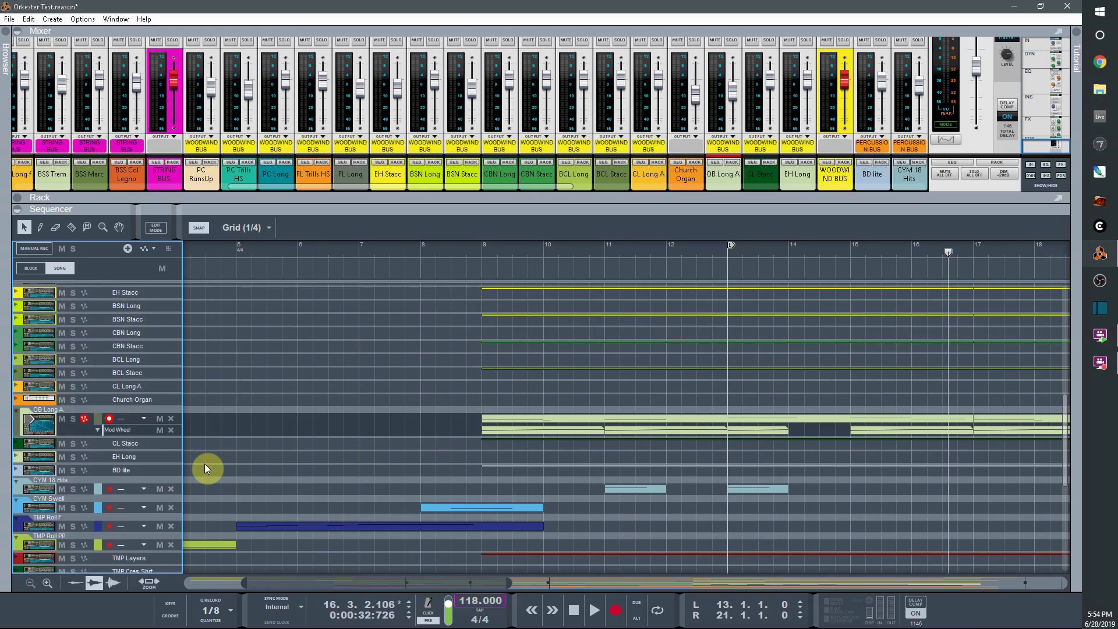
pyautogui.scroll(-2, 204, 469)
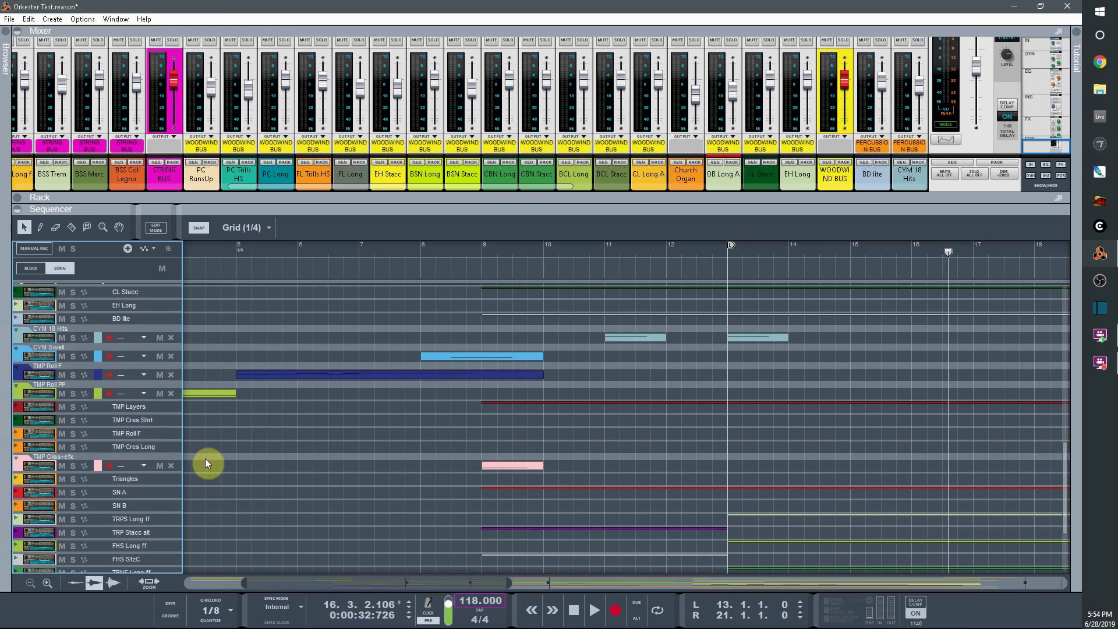
pyautogui.scroll(-3, 207, 461)
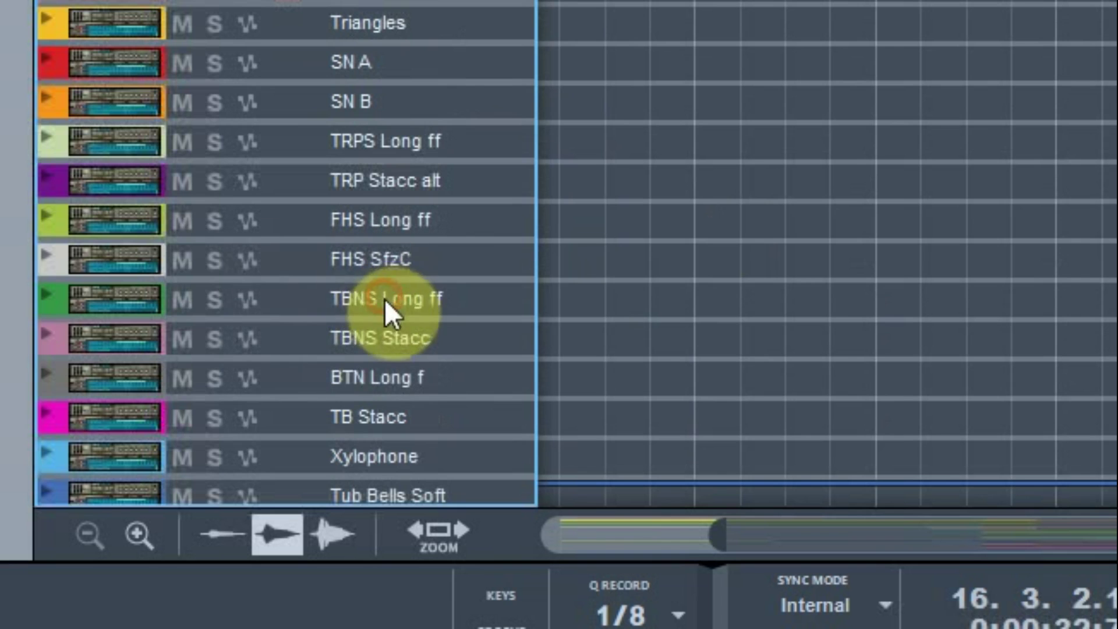
# Step: Expand the TBNS Long ff track, open its clip at bar 13 to examine notes, velocities and Mod Wheel automation, and play the song
pyautogui.click(385, 299)
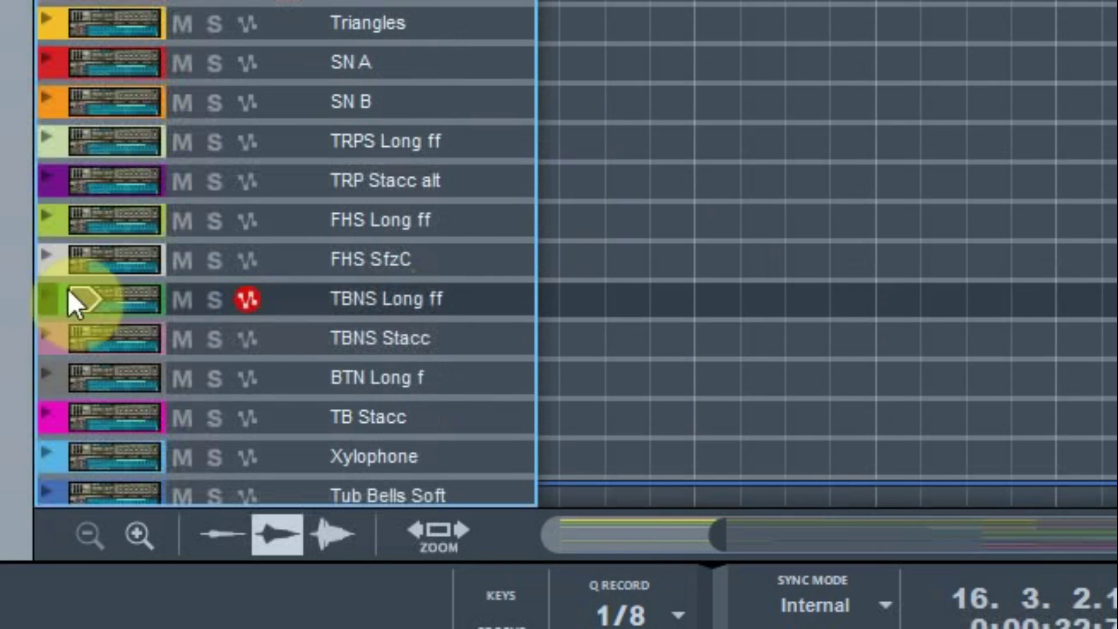
pyautogui.click(45, 291)
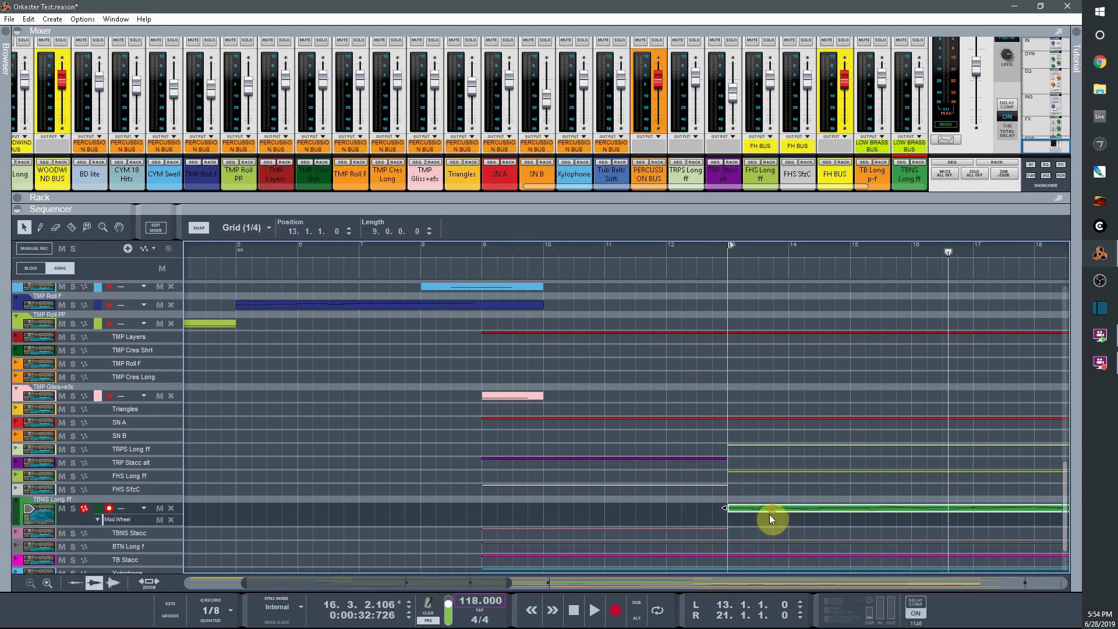
pyautogui.doubleClick(770, 515)
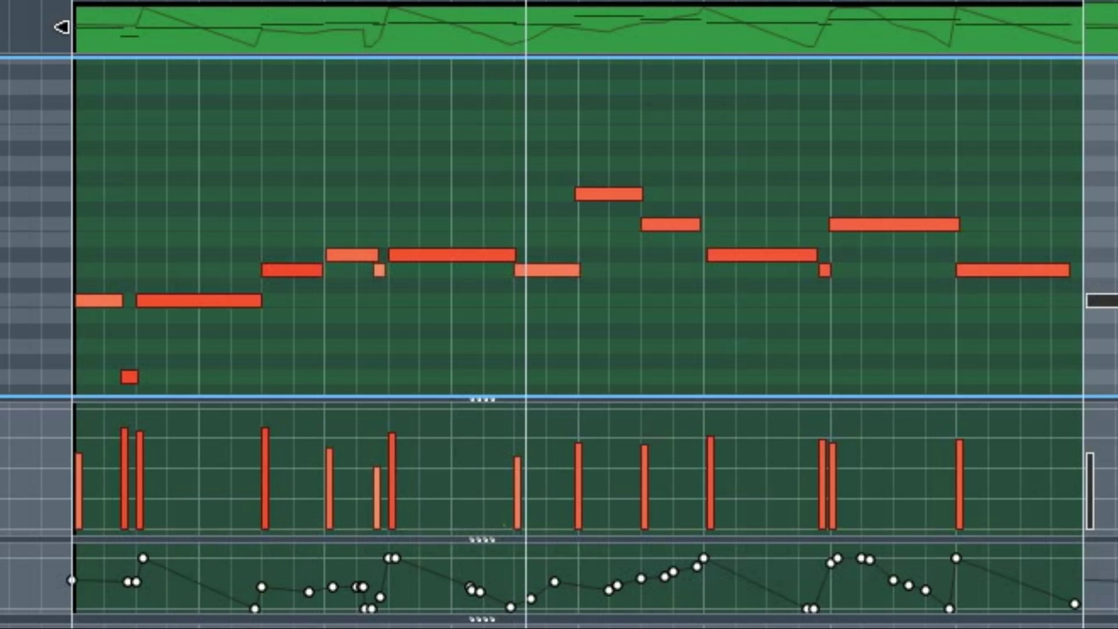
pyautogui.press('space')
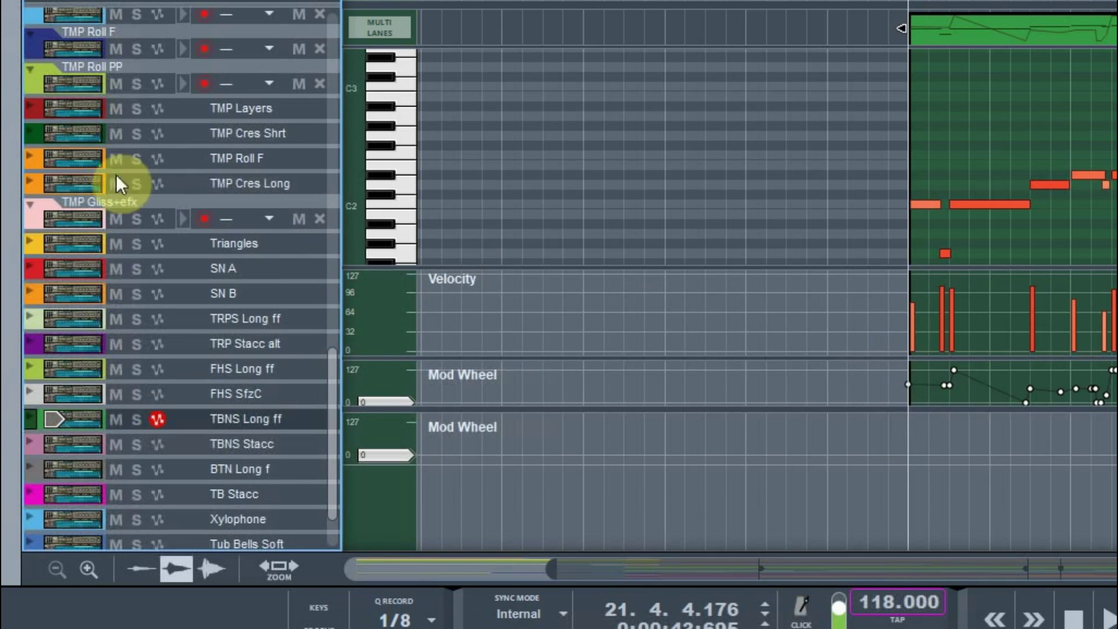
# Step: Collapse the TMP Gliss+efx track in the track list
pyautogui.click(33, 204)
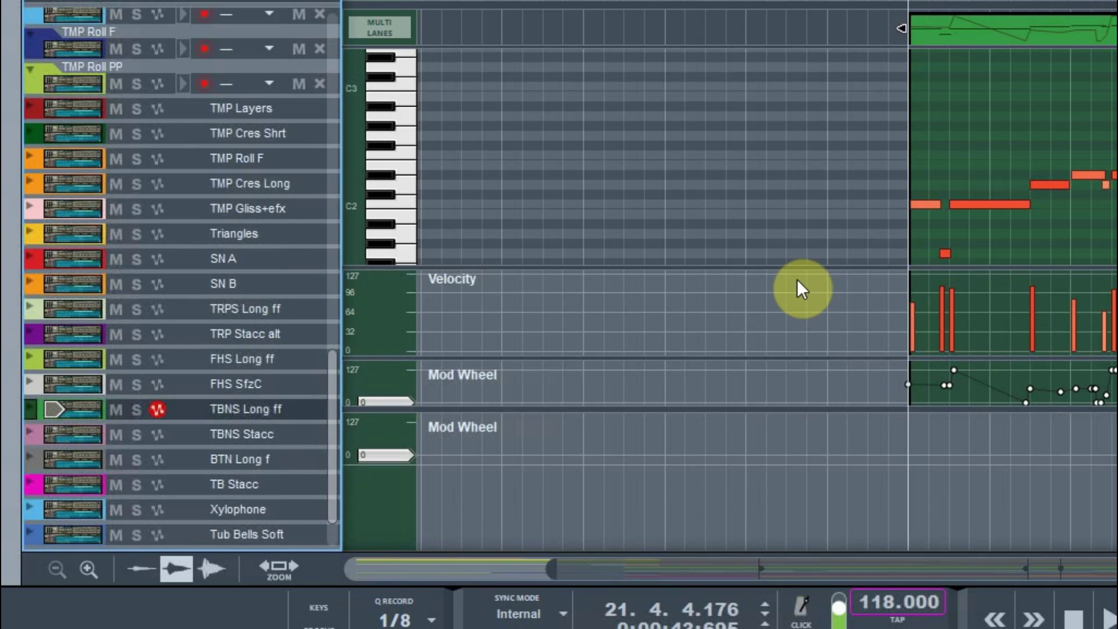
# Step: Close the TBNS Long ff clip and review the remaining tracks down to TB Long p-f and the percussion channels in the mixer
pyautogui.hotkey('shift', 'Tab')
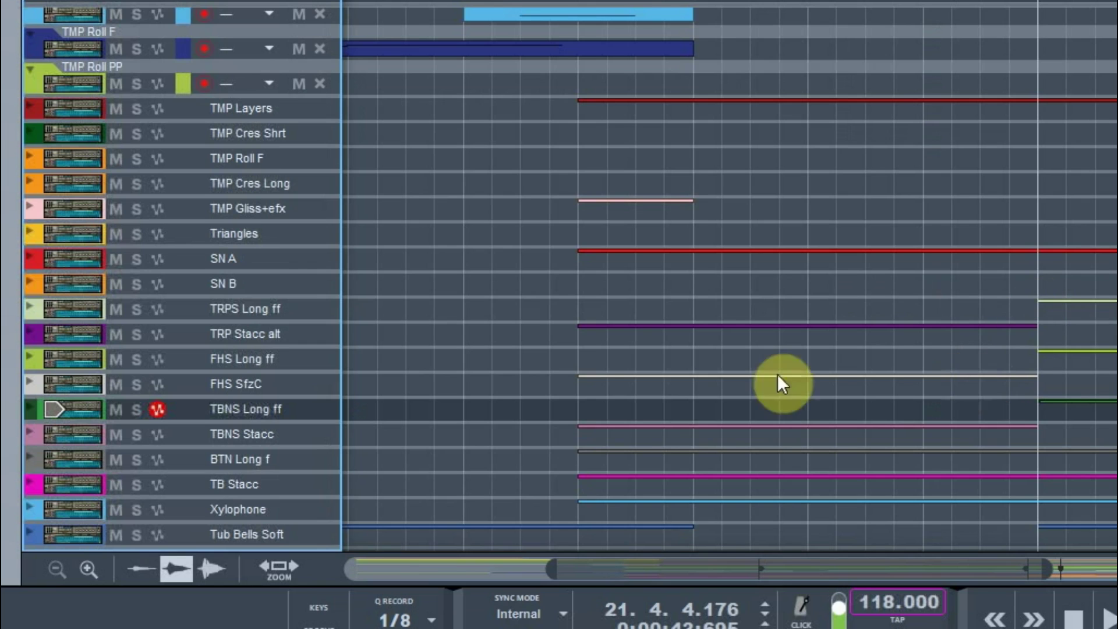
pyautogui.scroll(-3, 819, 350)
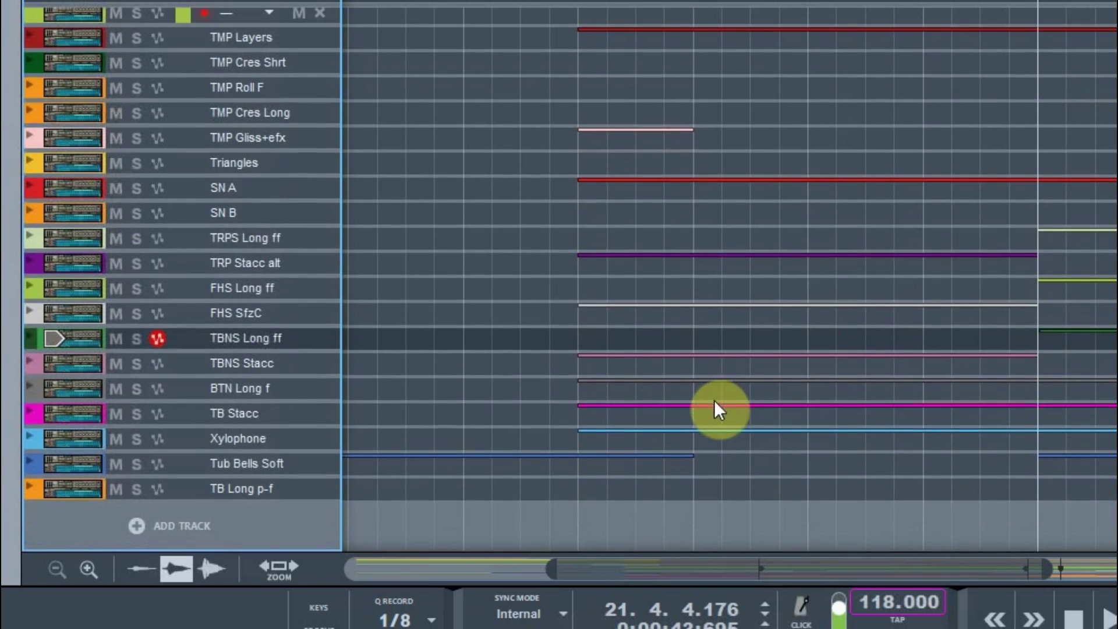
pyautogui.moveTo(743, 187); pyautogui.dragTo(641, 242)
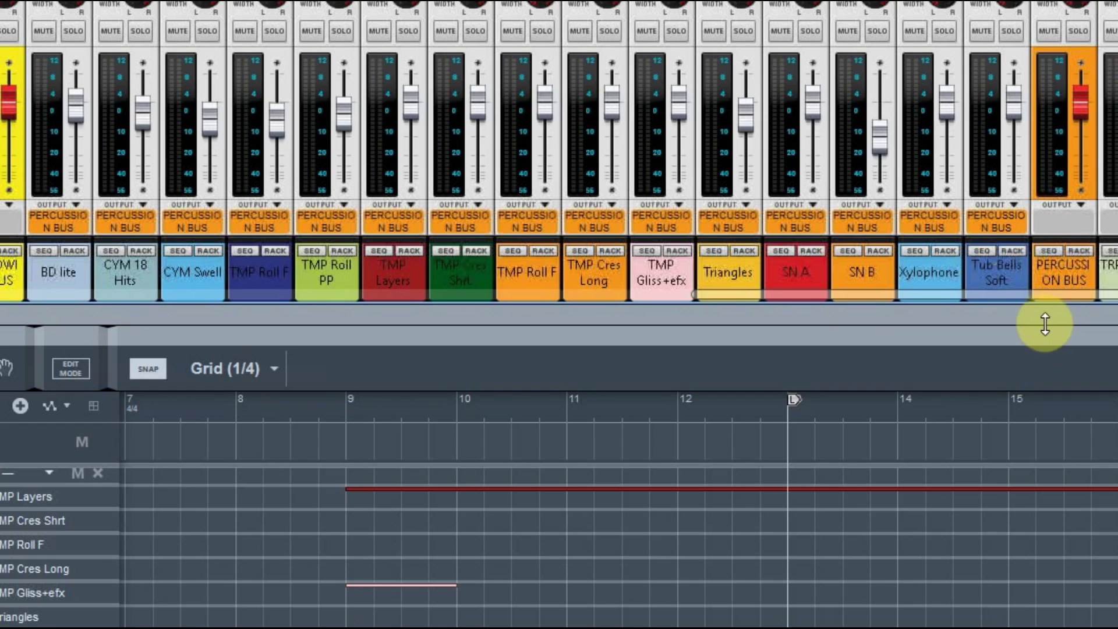
pyautogui.moveTo(1050, 291); pyautogui.dragTo(1048, 315)
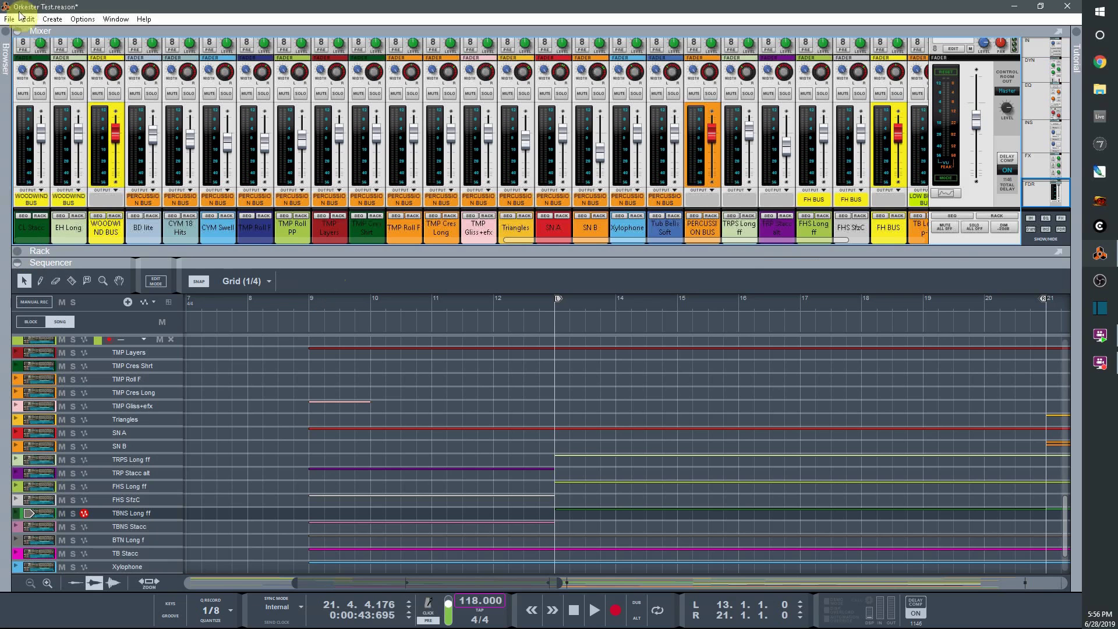
# Step: Fold the mixer, unfold the rack and hide the insert effects of the FH BUS
pyautogui.click(17, 32)
pyautogui.click(17, 43)
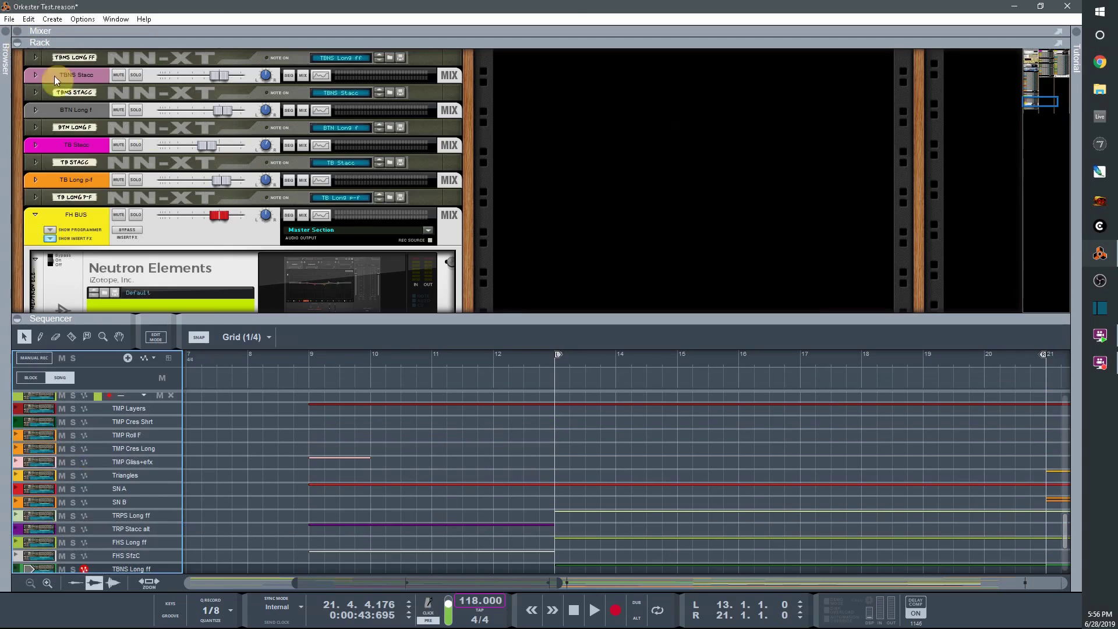
pyautogui.click(50, 238)
# Step: Examine the reverbs and the master section's insert effects in the rack, including the MClass Equalizer, Compressor and Maximizer
pyautogui.moveTo(1036, 95); pyautogui.dragTo(1021, 75)
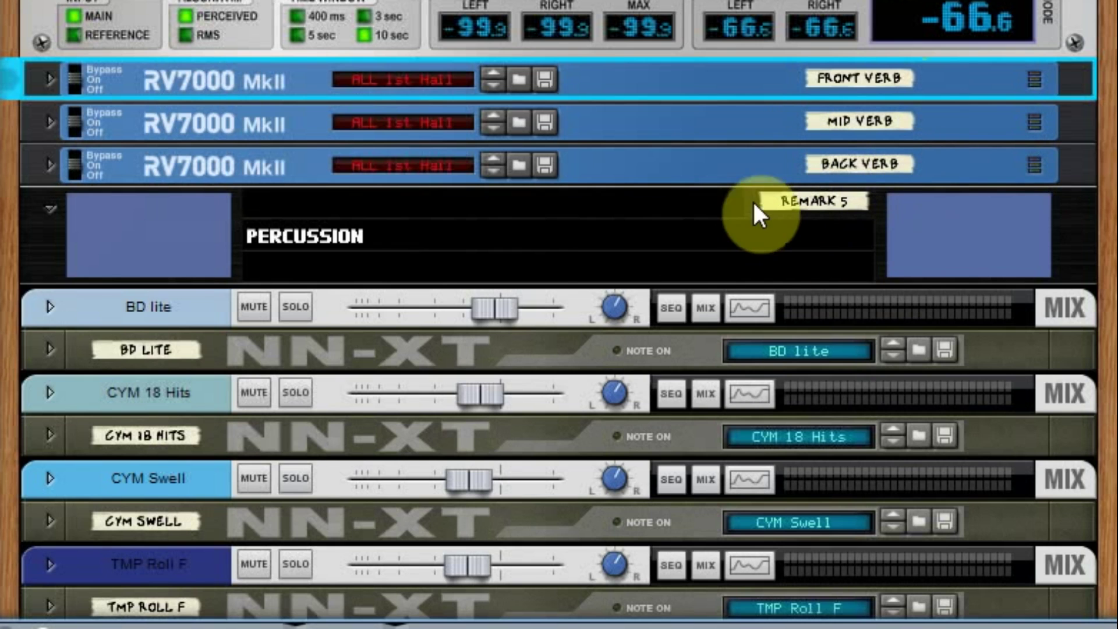
pyautogui.scroll(4, 877, 299)
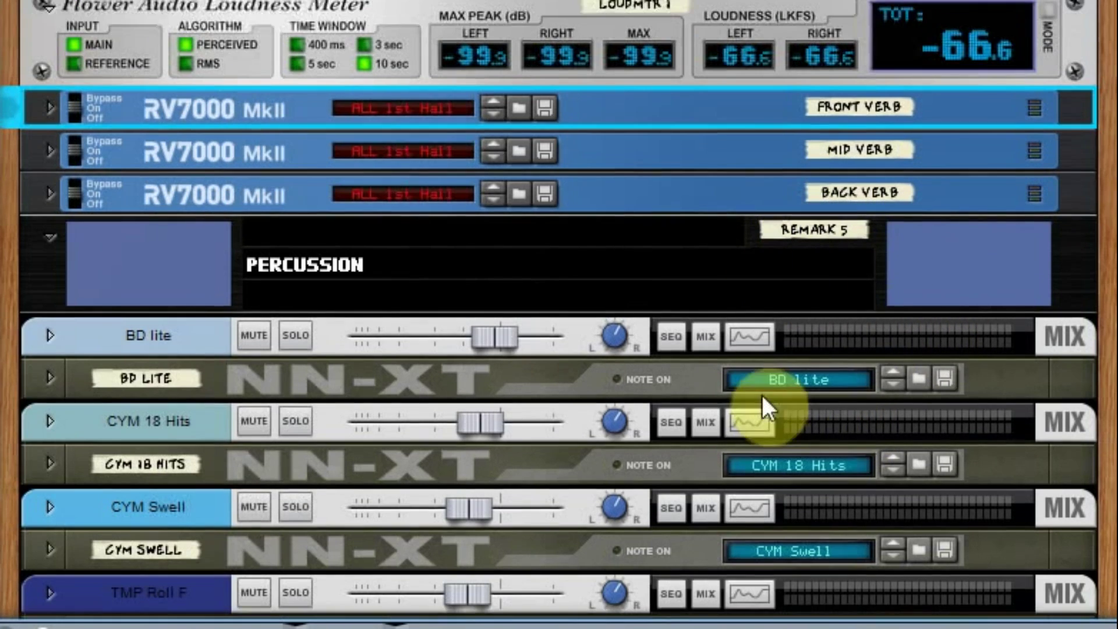
pyautogui.scroll(2, 729, 416)
pyautogui.scroll(3, 775, 513)
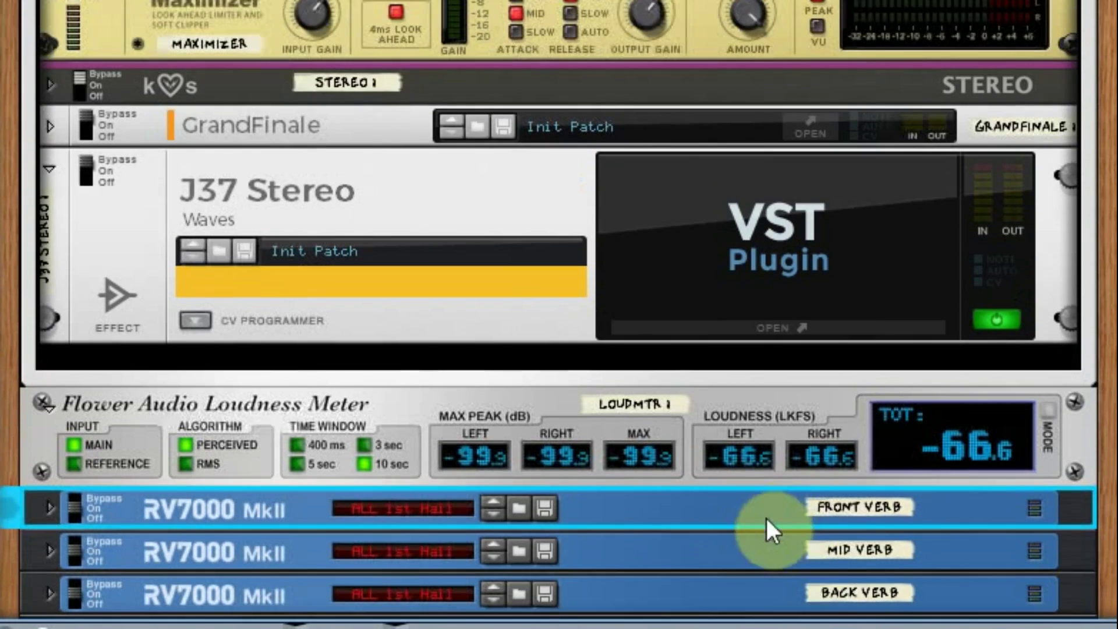
pyautogui.scroll(6, 625, 554)
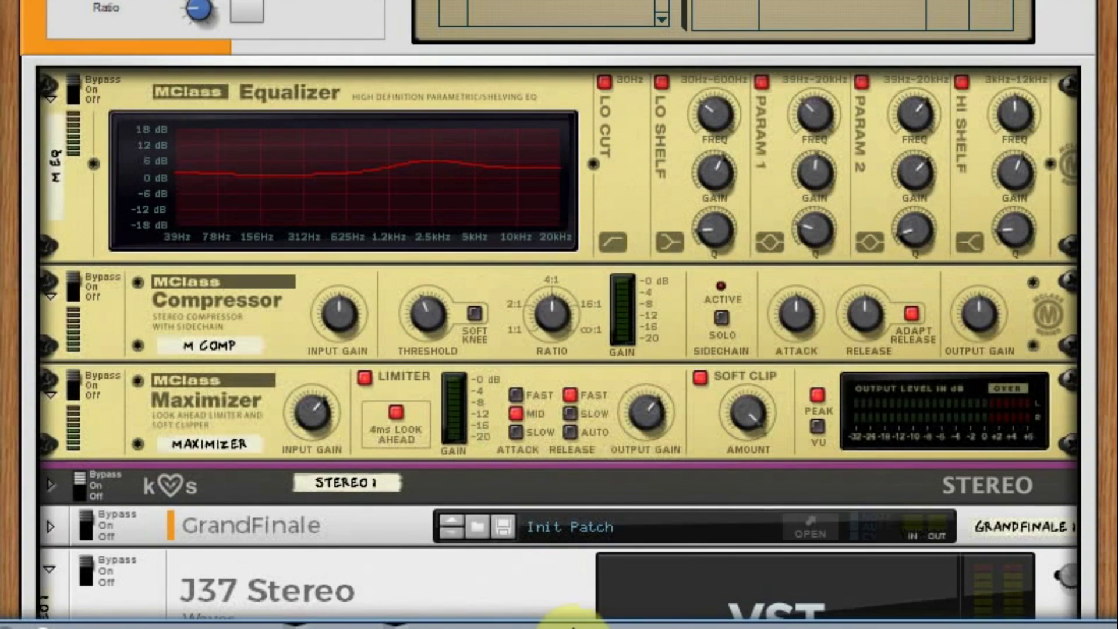
pyautogui.scroll(2, 345, 379)
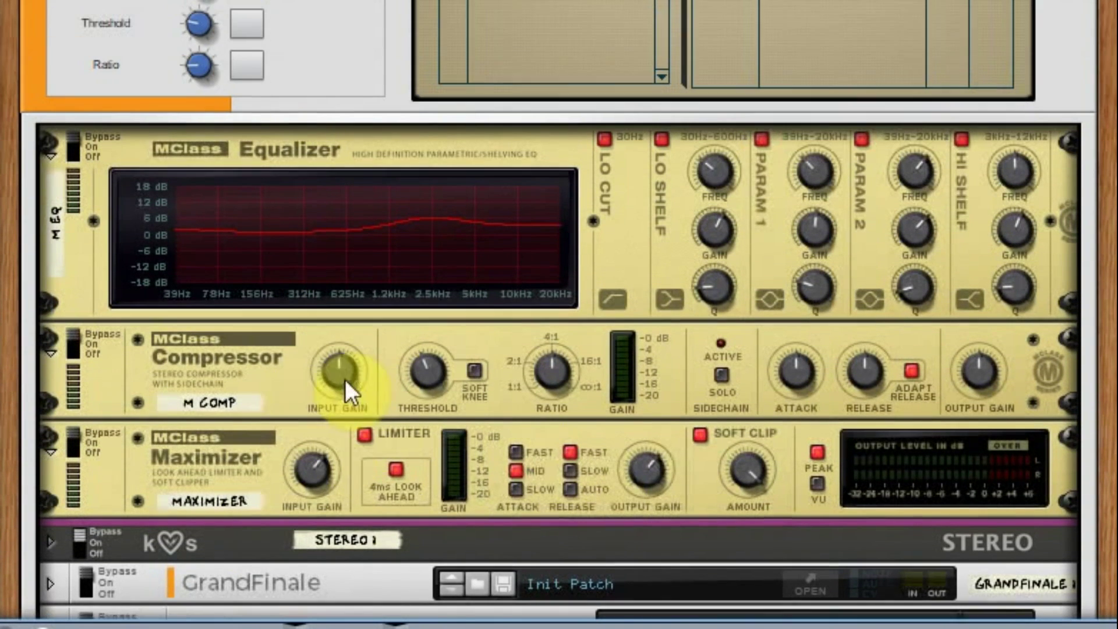
pyautogui.scroll(-1, 373, 349)
pyautogui.scroll(4, 402, 408)
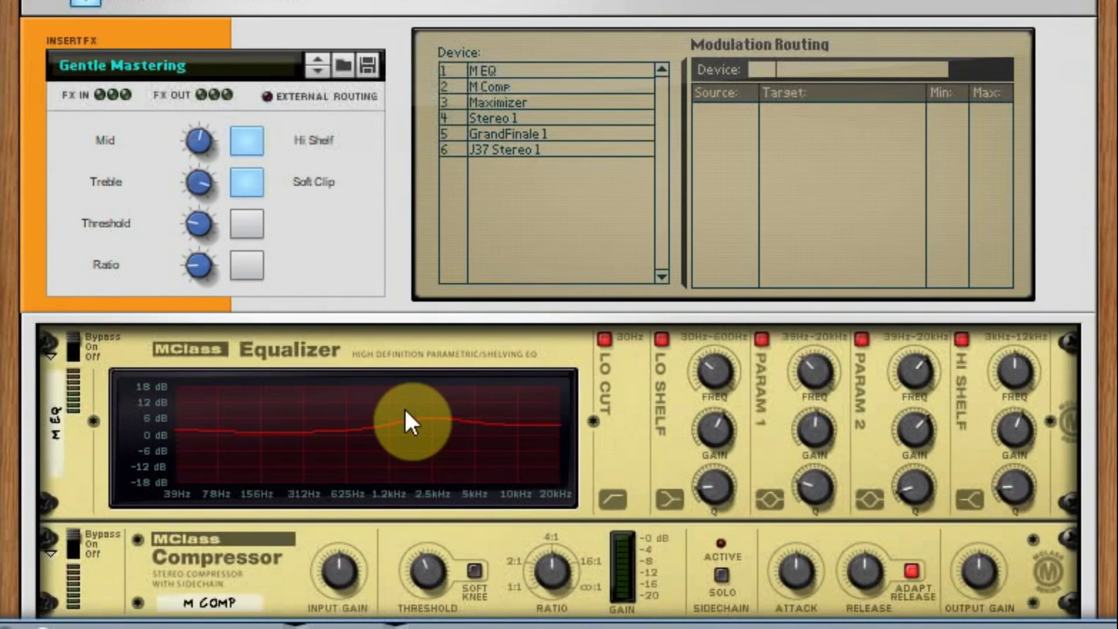
pyautogui.scroll(-7, 323, 286)
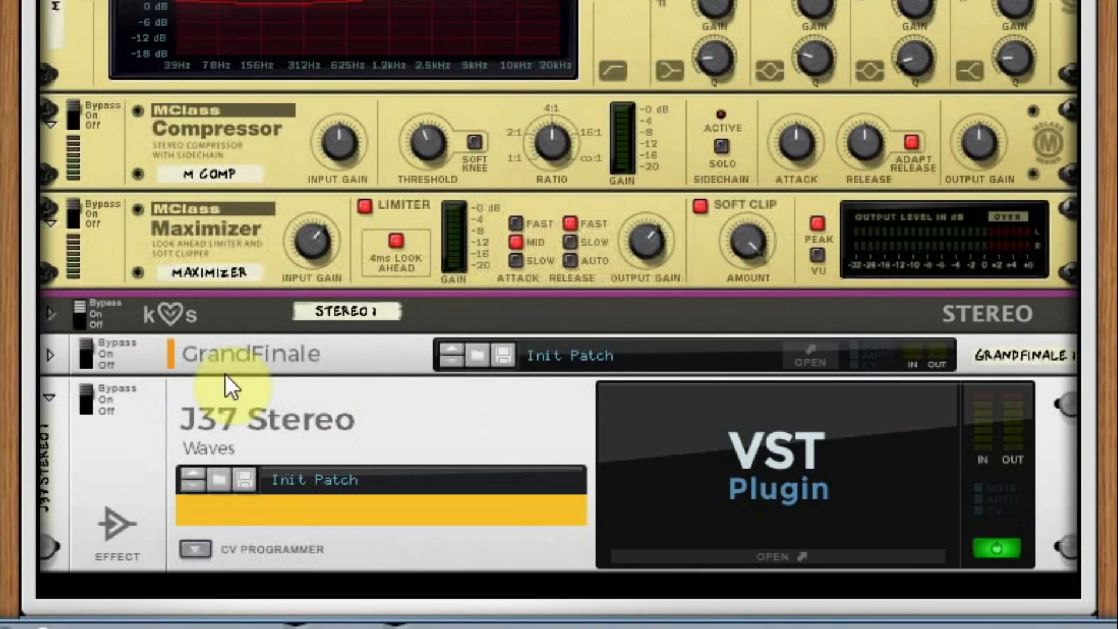
# Step: Select the Stereo, GrandFinale and J37 Stereo devices in the master insert chain one after another to review them
pyautogui.moveTo(239, 362); pyautogui.dragTo(240, 311)
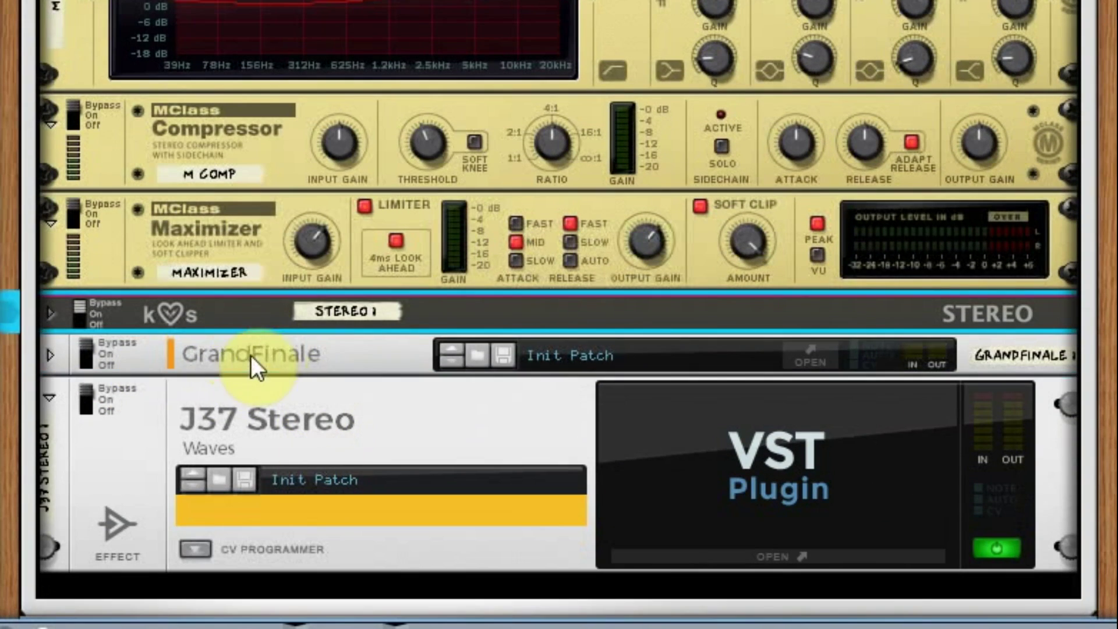
pyautogui.moveTo(250, 355); pyautogui.dragTo(240, 362)
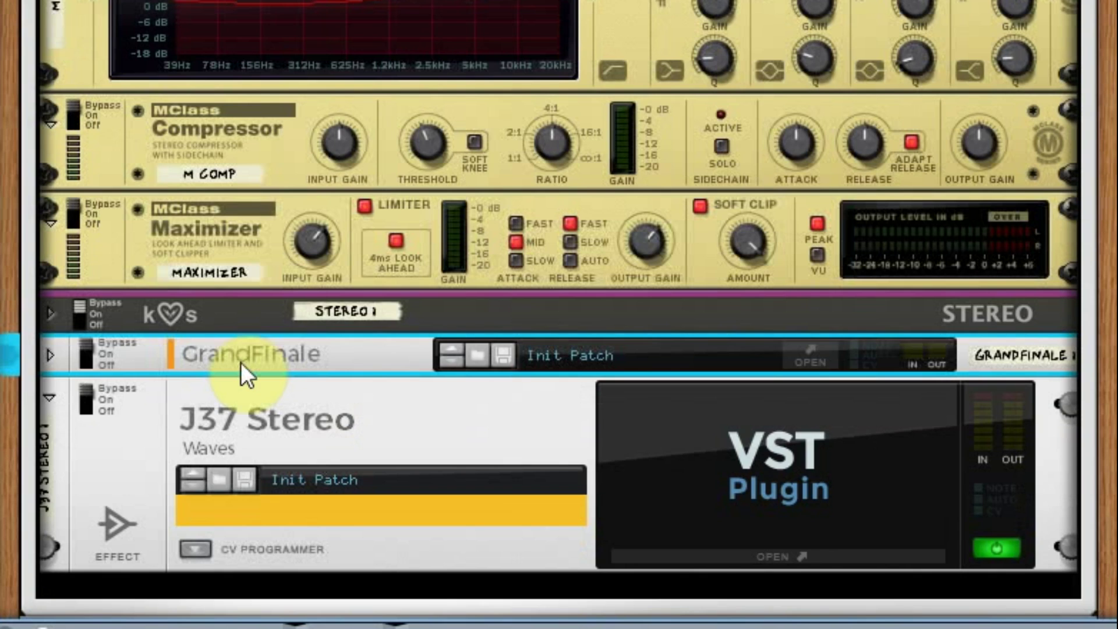
pyautogui.moveTo(239, 363); pyautogui.dragTo(271, 329)
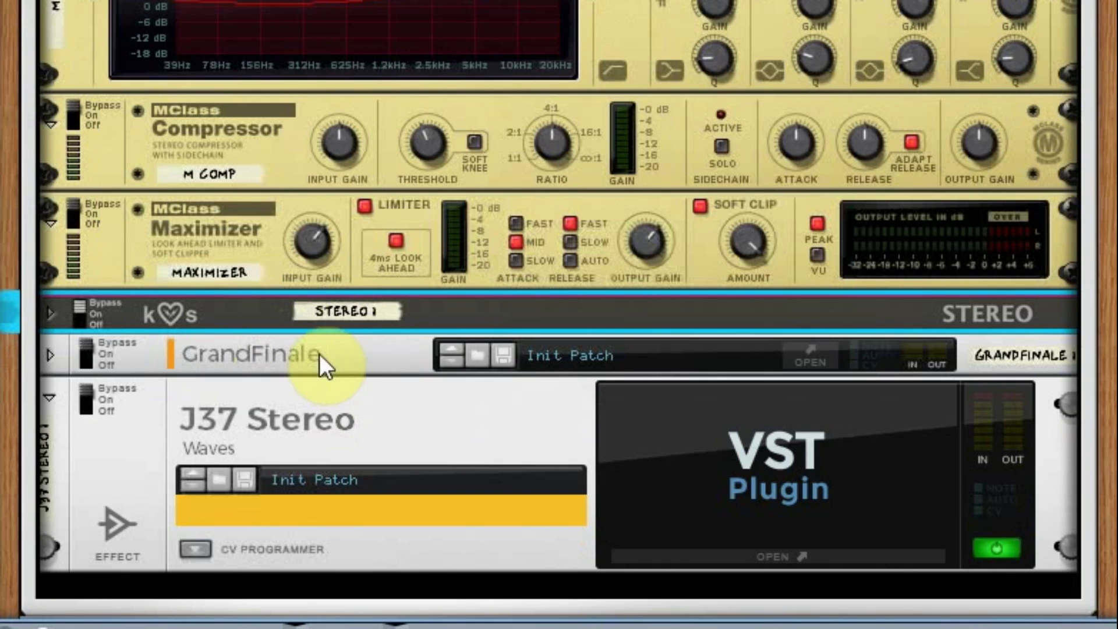
pyautogui.click(303, 434)
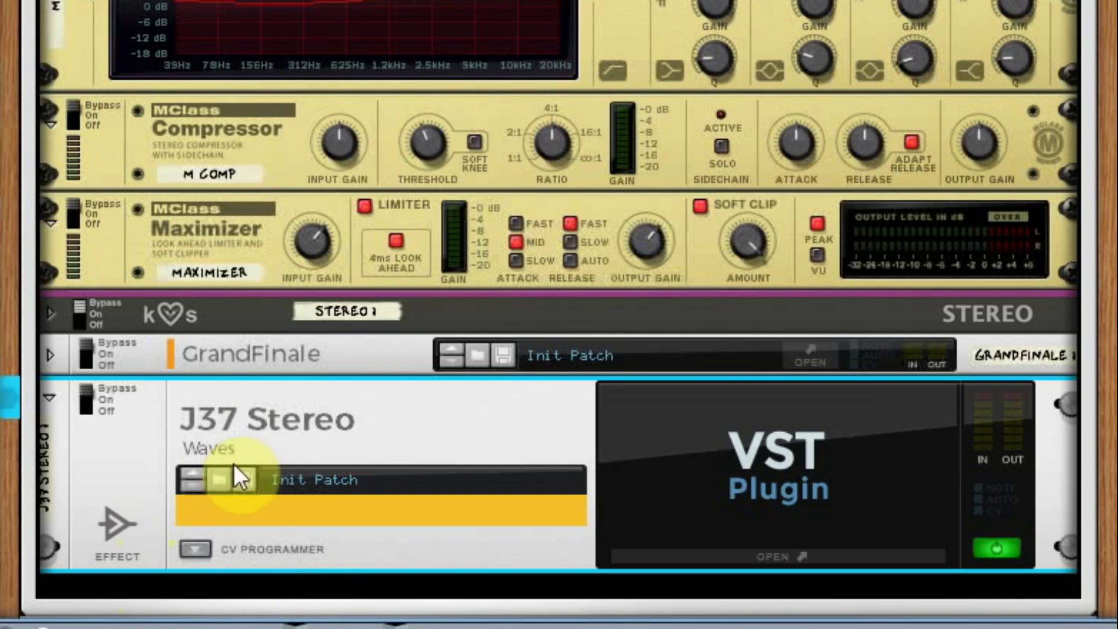
# Step: Review the Gentle Mastering insert chain once more and hide the master section's insert effects
pyautogui.scroll(3, 244, 466)
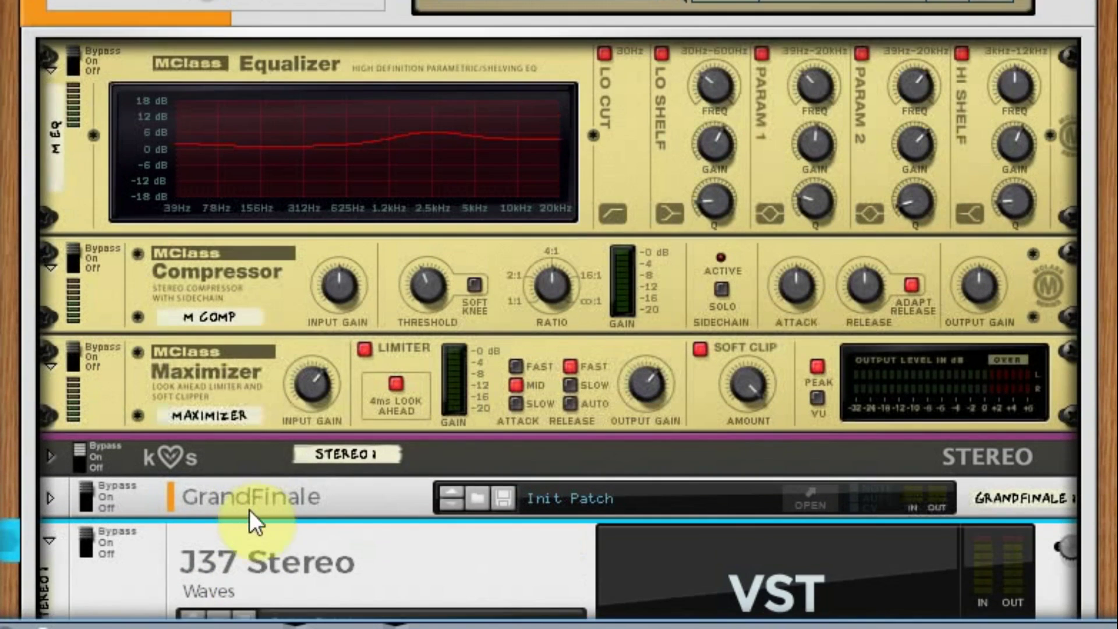
pyautogui.scroll(-1, 250, 509)
pyautogui.scroll(7, 203, 343)
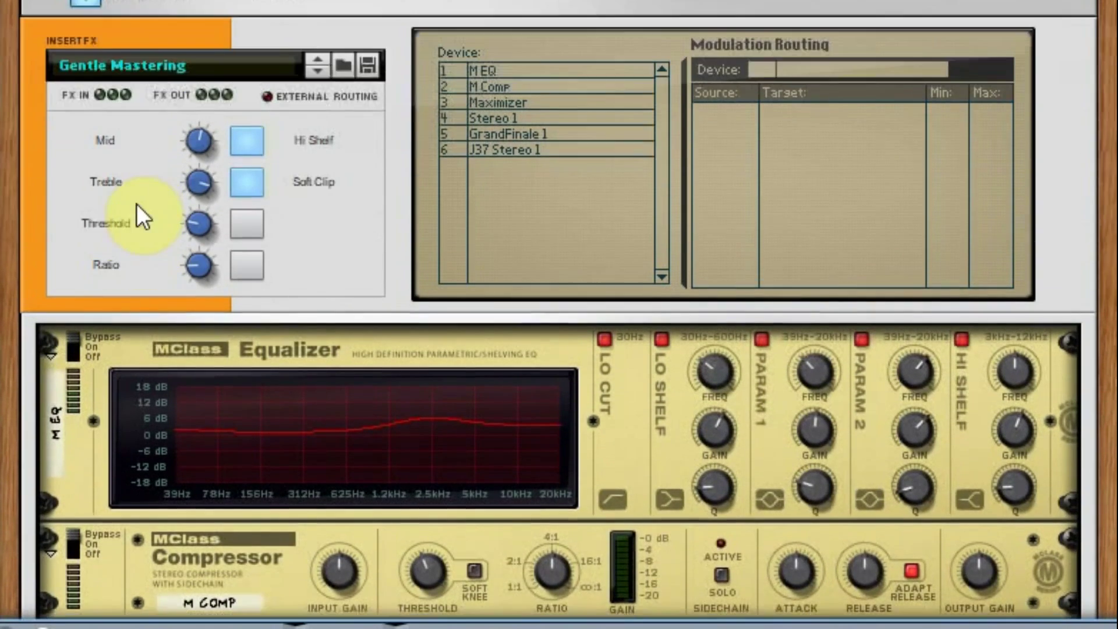
pyautogui.scroll(3, 137, 204)
pyautogui.click(93, 148)
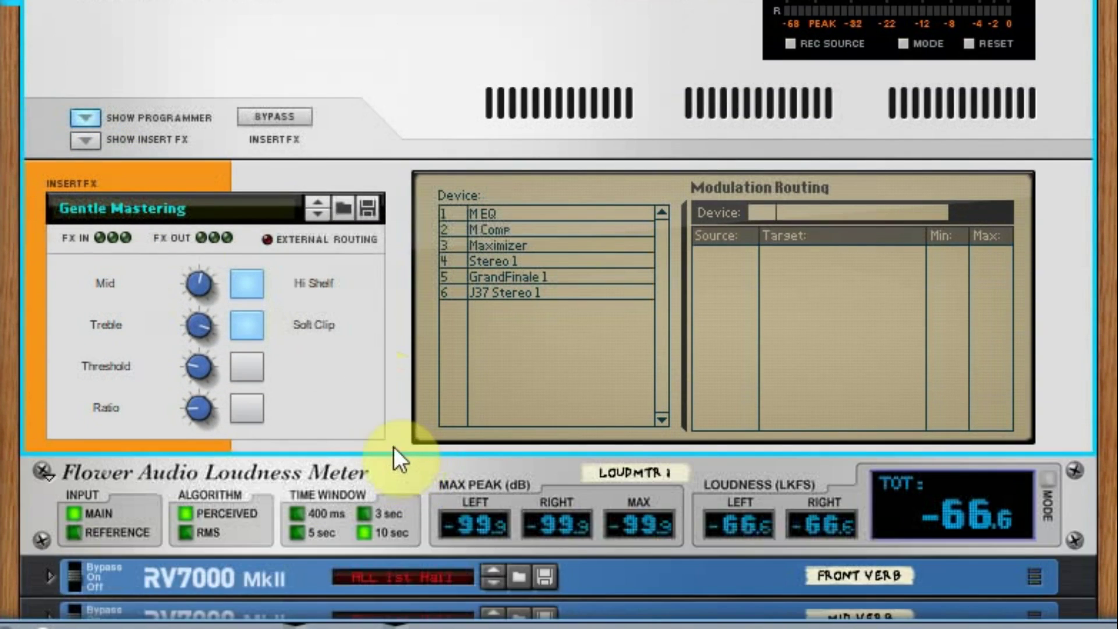
# Step: Review the percussion devices down to the PERCUSSION BUS, show its Neutron Elements insert effect and hide it again
pyautogui.scroll(-3, 431, 451)
pyautogui.scroll(-6, 452, 451)
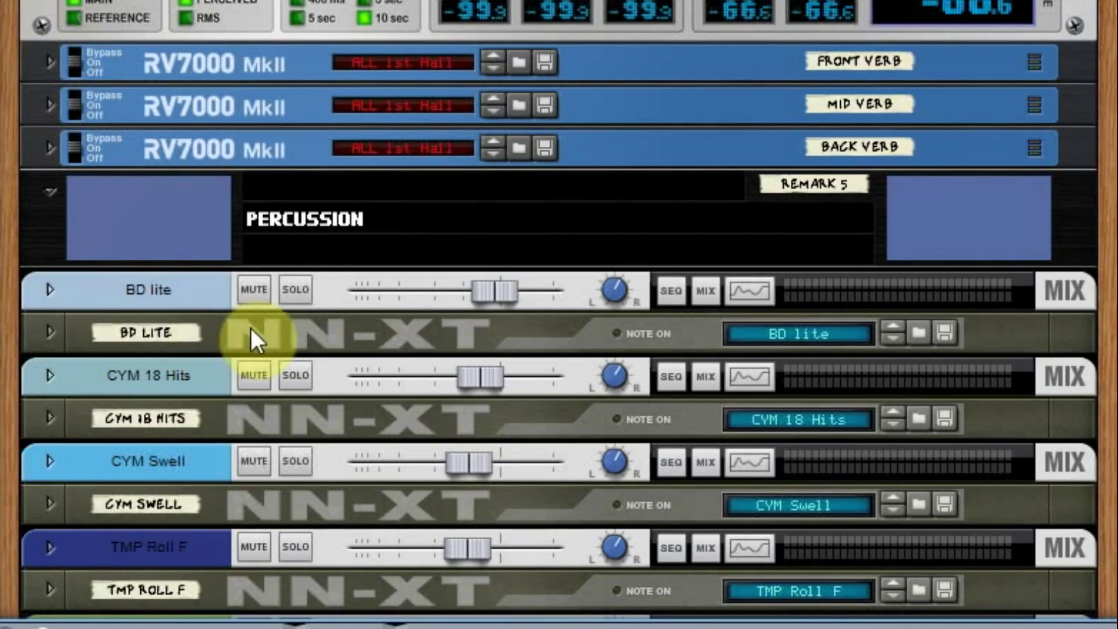
pyautogui.scroll(-10, 367, 542)
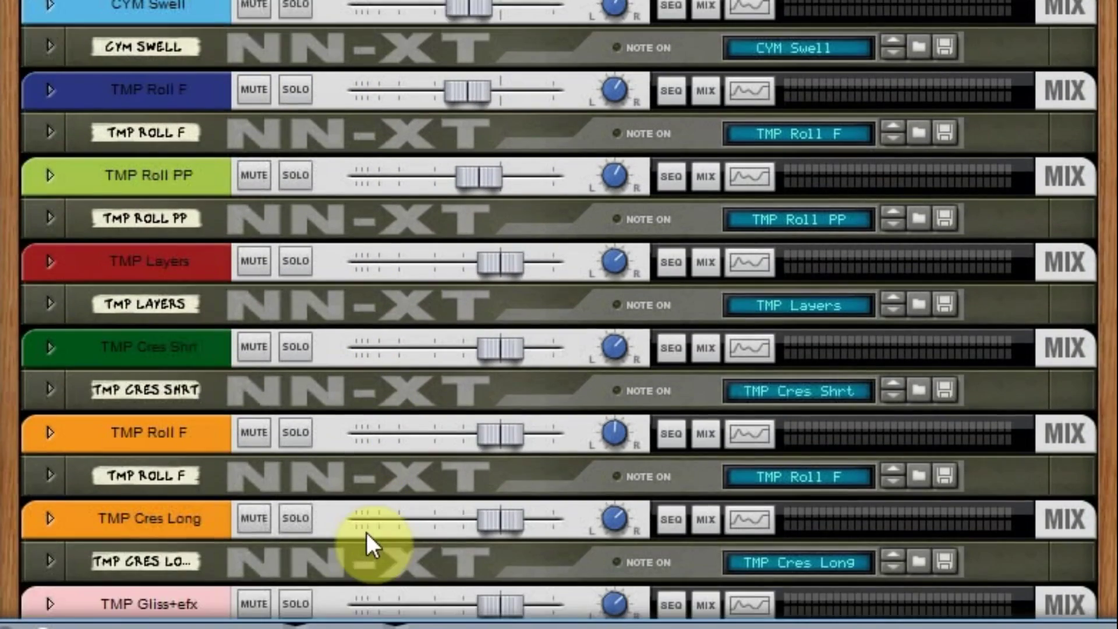
pyautogui.scroll(-10, 347, 533)
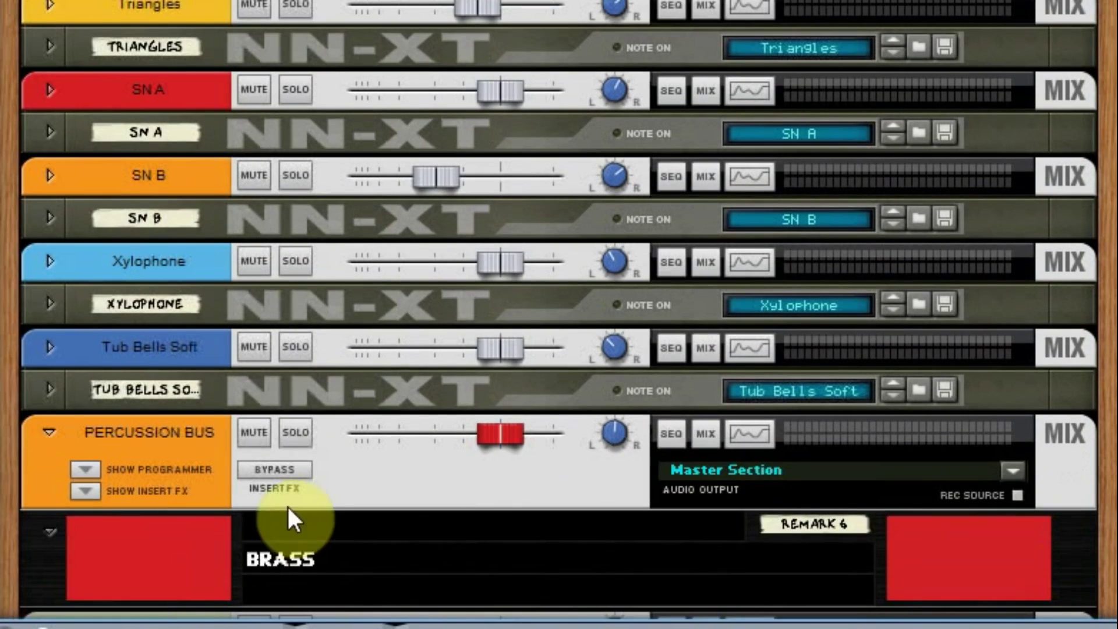
pyautogui.click(86, 491)
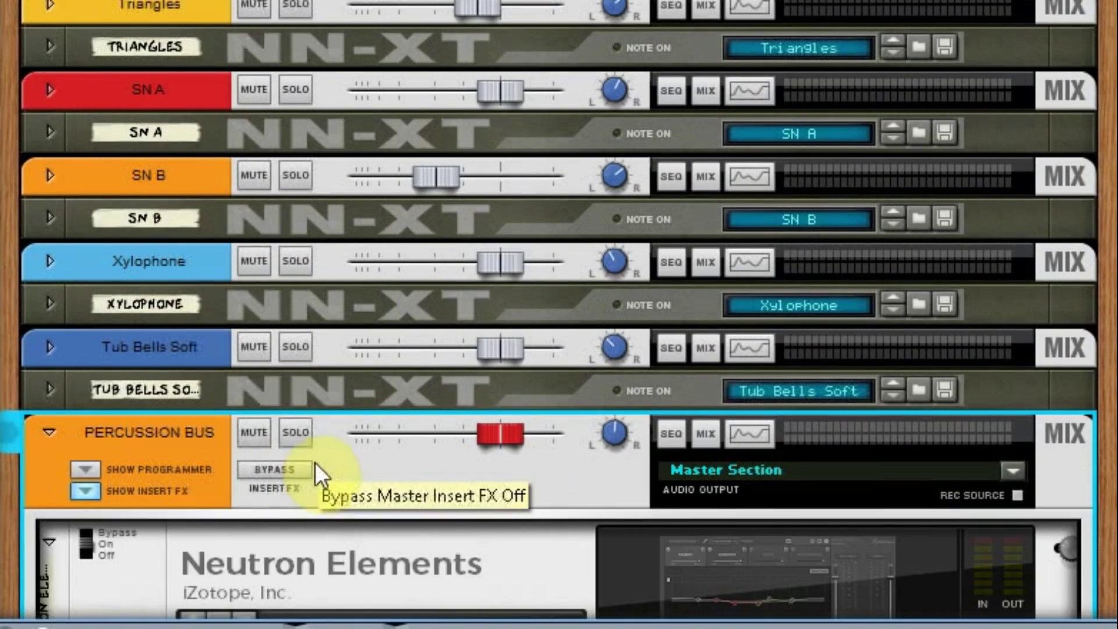
pyautogui.scroll(-2, 332, 474)
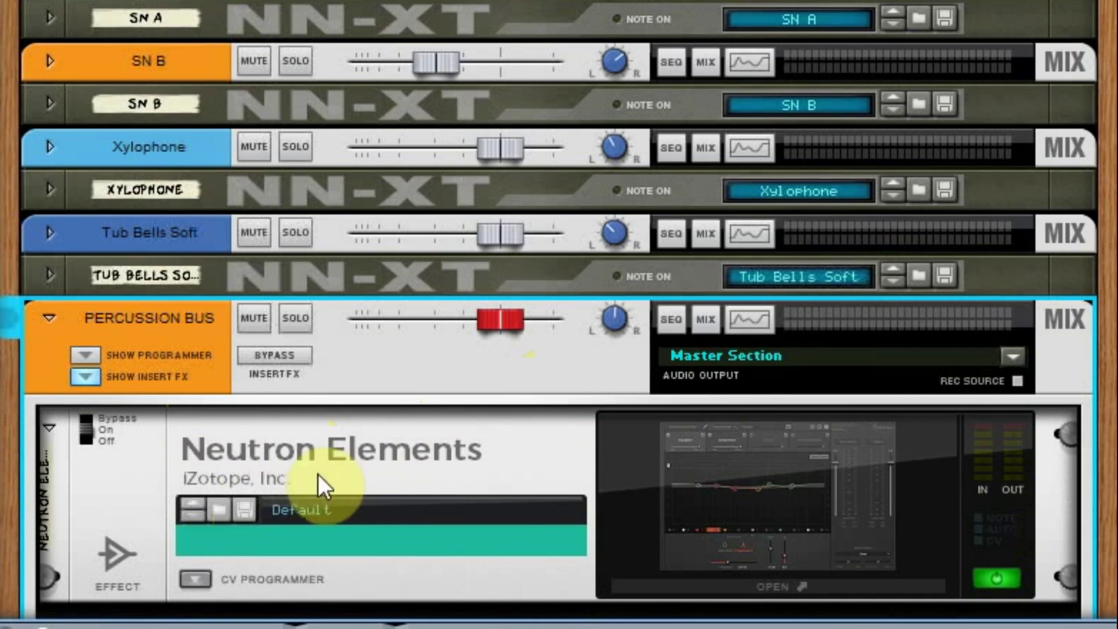
pyautogui.click(88, 375)
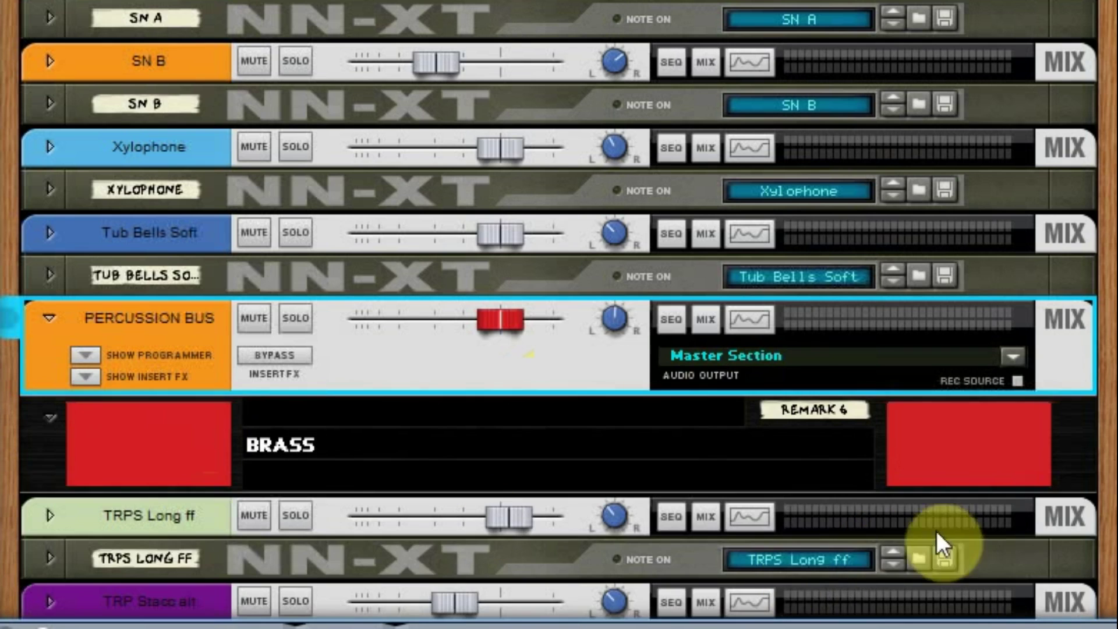
# Step: Hide the Neutron Elements insert effects on the STRING BUS and the WOODWIND BUS
pyautogui.scroll(3, 936, 542)
pyautogui.scroll(20, 936, 541)
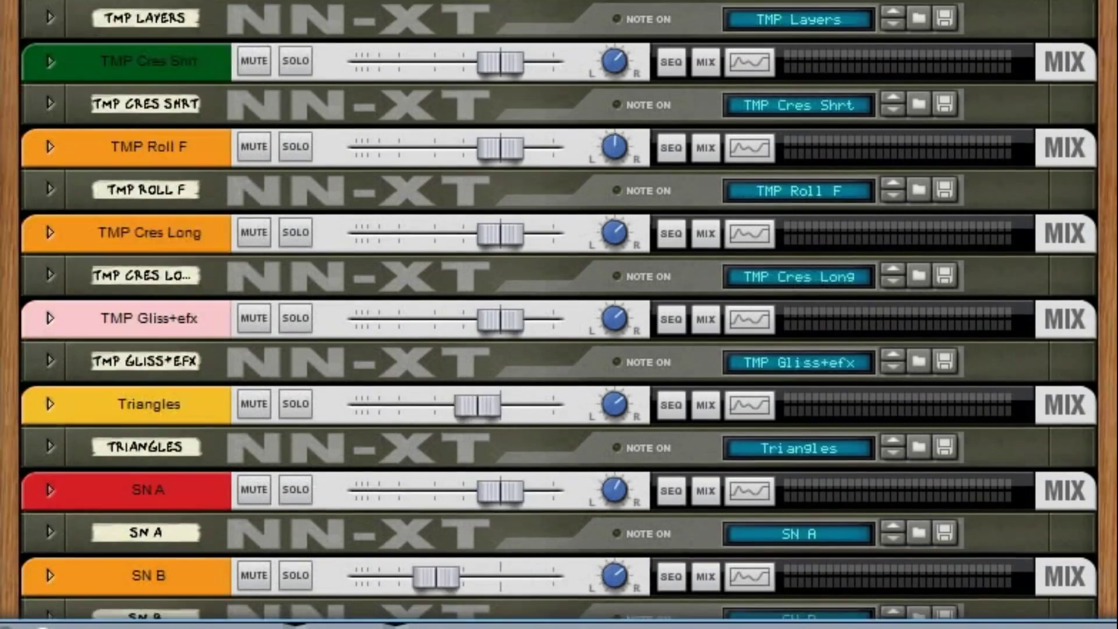
pyautogui.scroll(20, 69, 511)
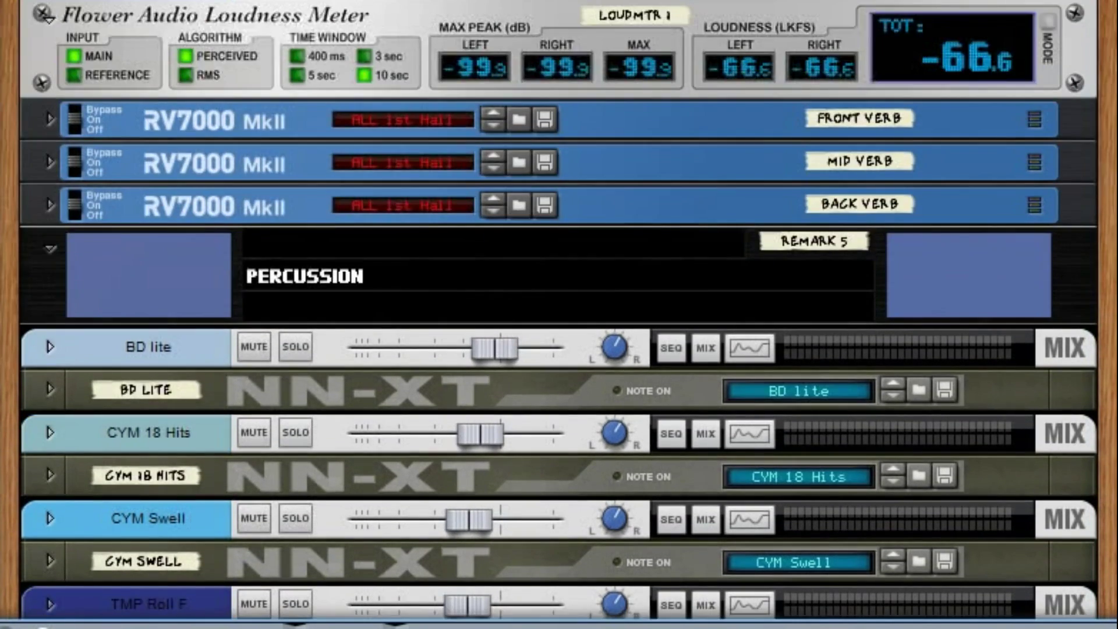
pyautogui.scroll(6, 49, 446)
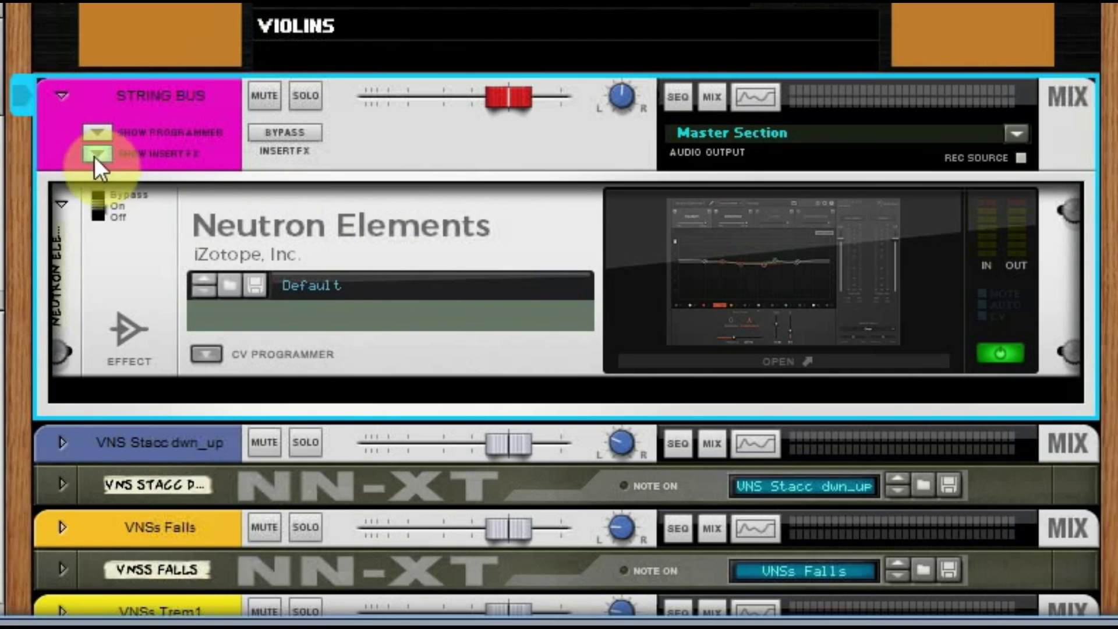
pyautogui.click(96, 154)
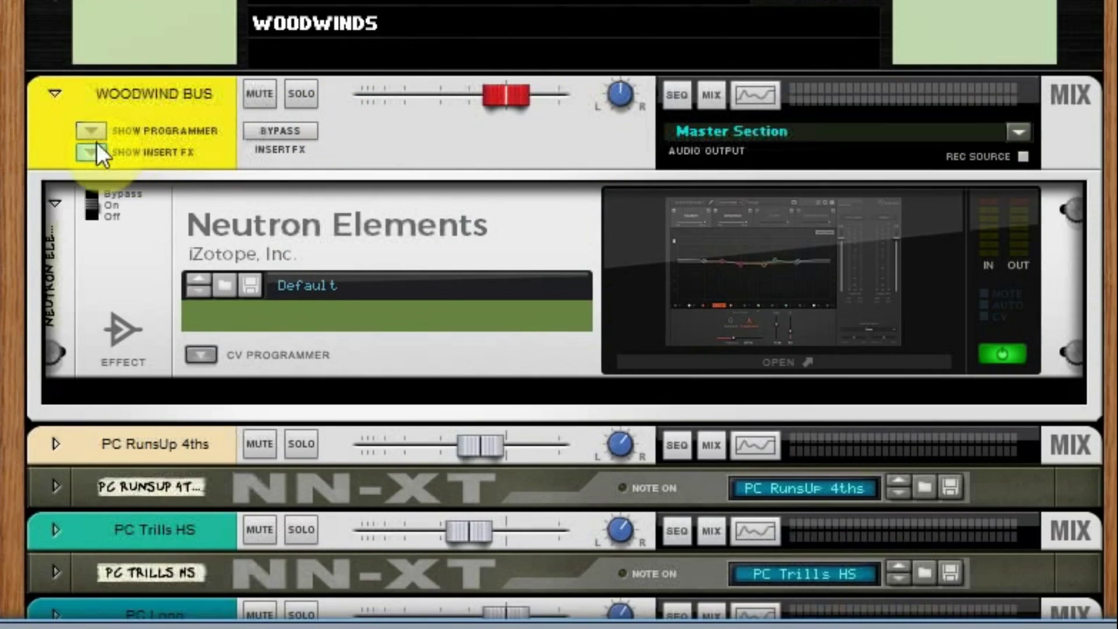
pyautogui.click(95, 149)
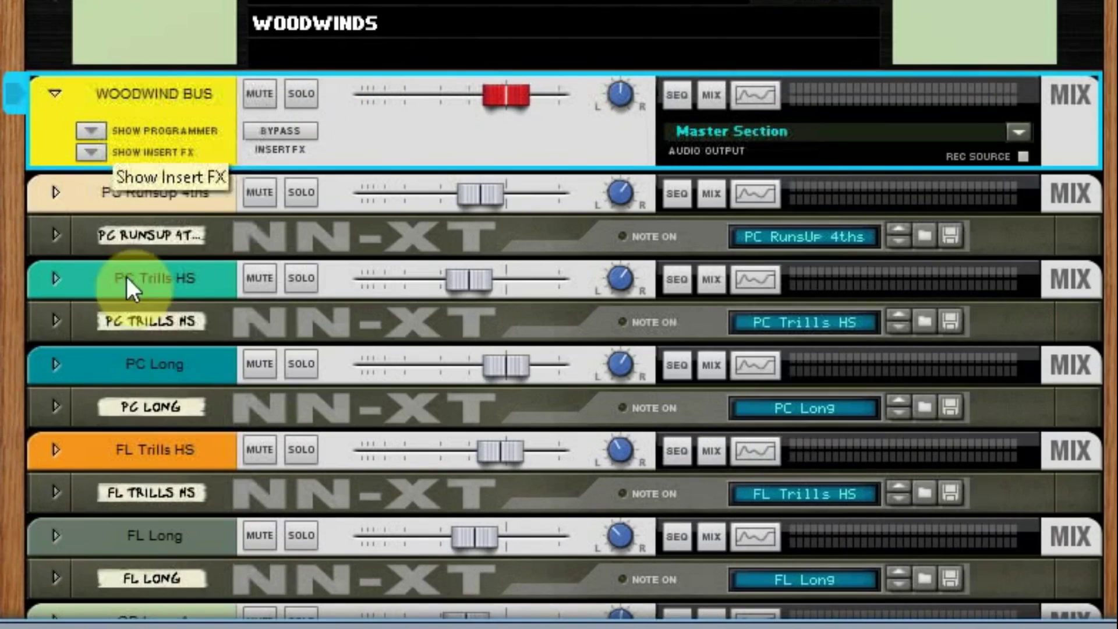
# Step: Examine the woodwind devices in the rack down to the Church Organ and return to the WOODWIND BUS
pyautogui.scroll(-10, 198, 367)
pyautogui.scroll(-15, 204, 358)
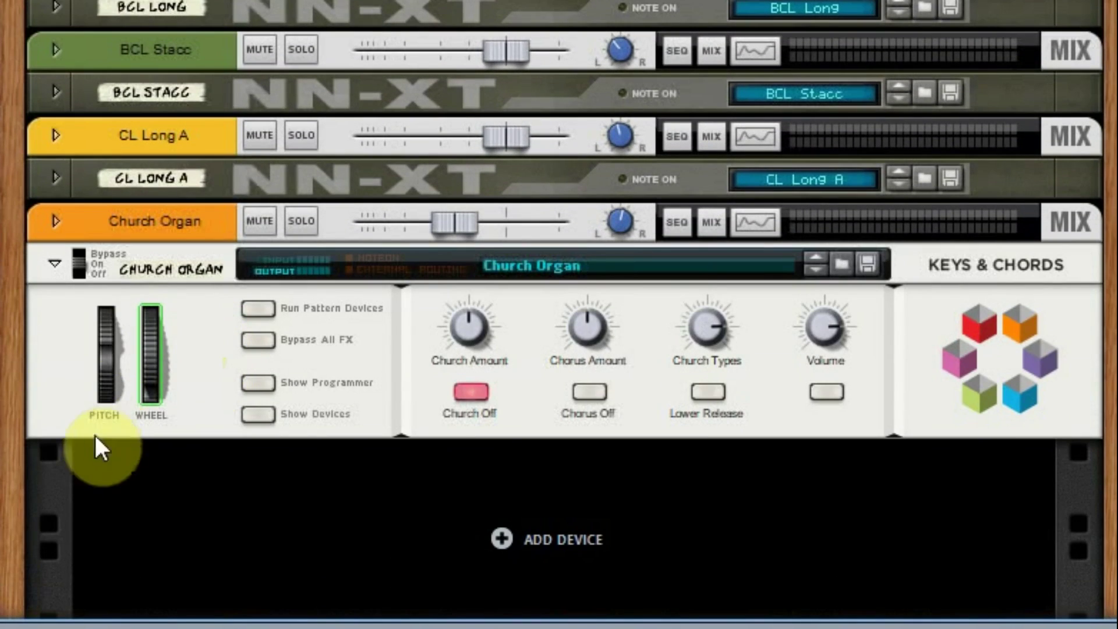
pyautogui.scroll(-5, 93, 443)
pyautogui.scroll(12, 158, 500)
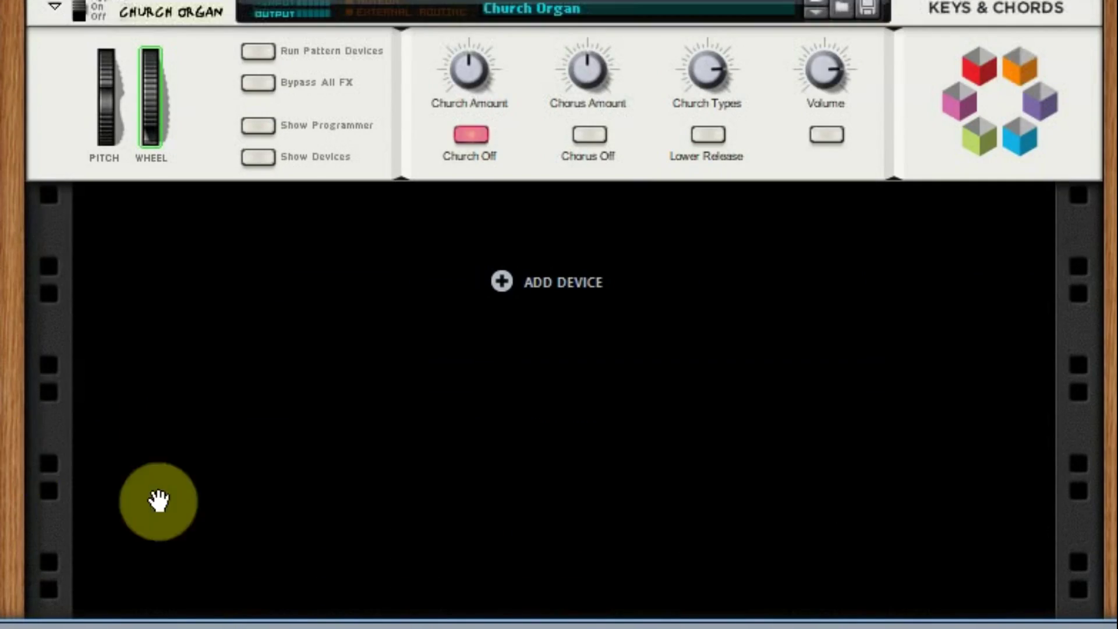
pyautogui.scroll(5, 187, 394)
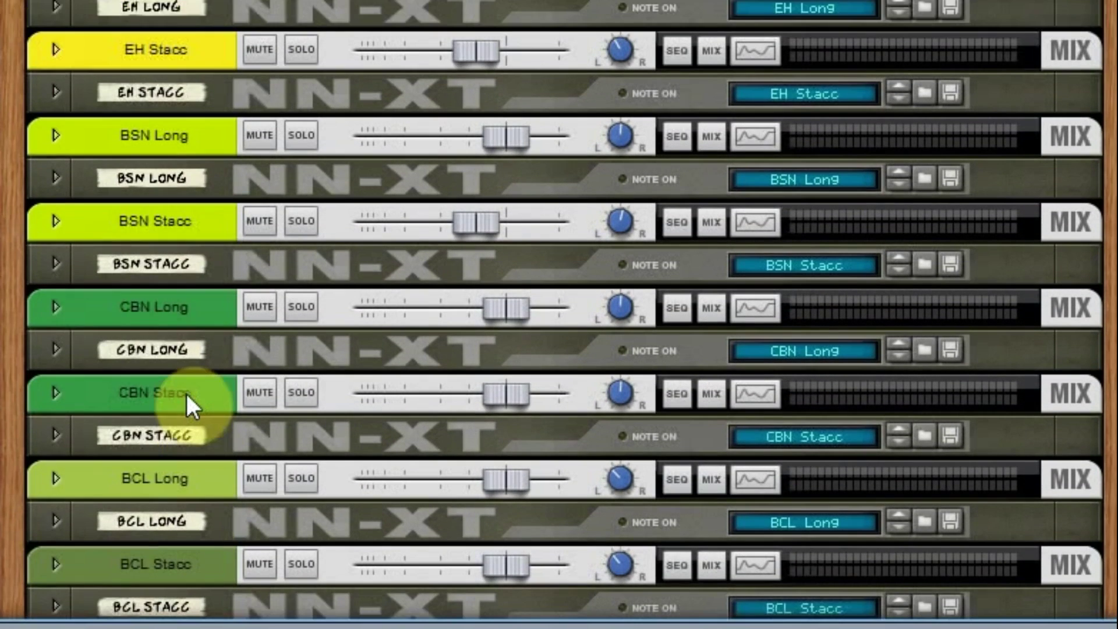
pyautogui.scroll(3, 214, 444)
pyautogui.scroll(3, 559, 315)
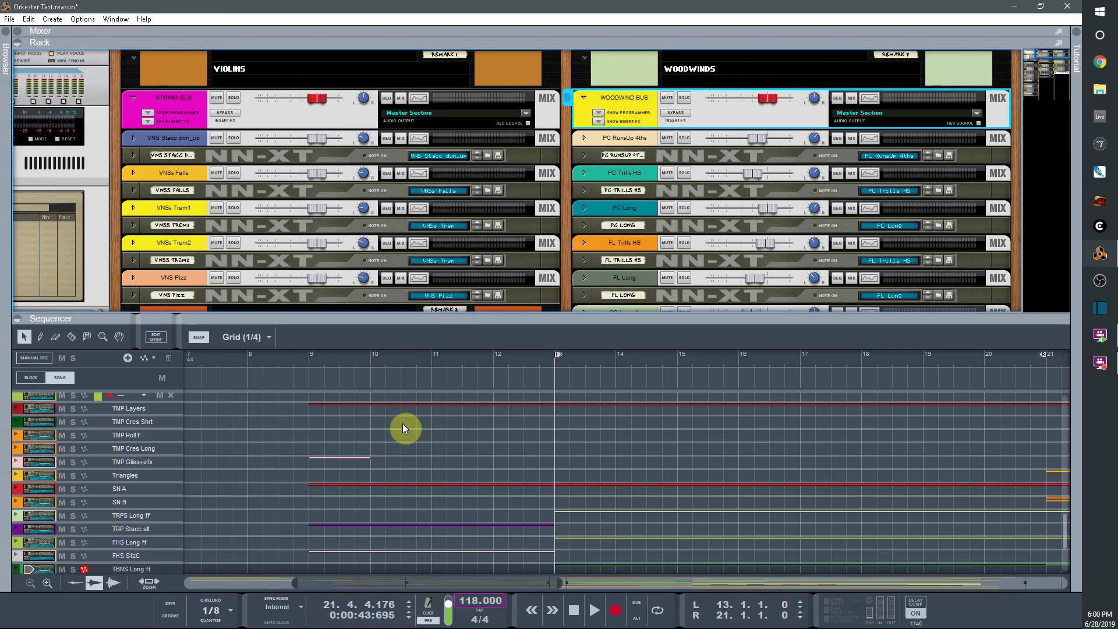
# Step: Move the sequencer view back toward the song's start and open the browser on the Orkester Sound Bank
pyautogui.moveTo(324, 582); pyautogui.dragTo(201, 567)
pyautogui.click(9, 35)
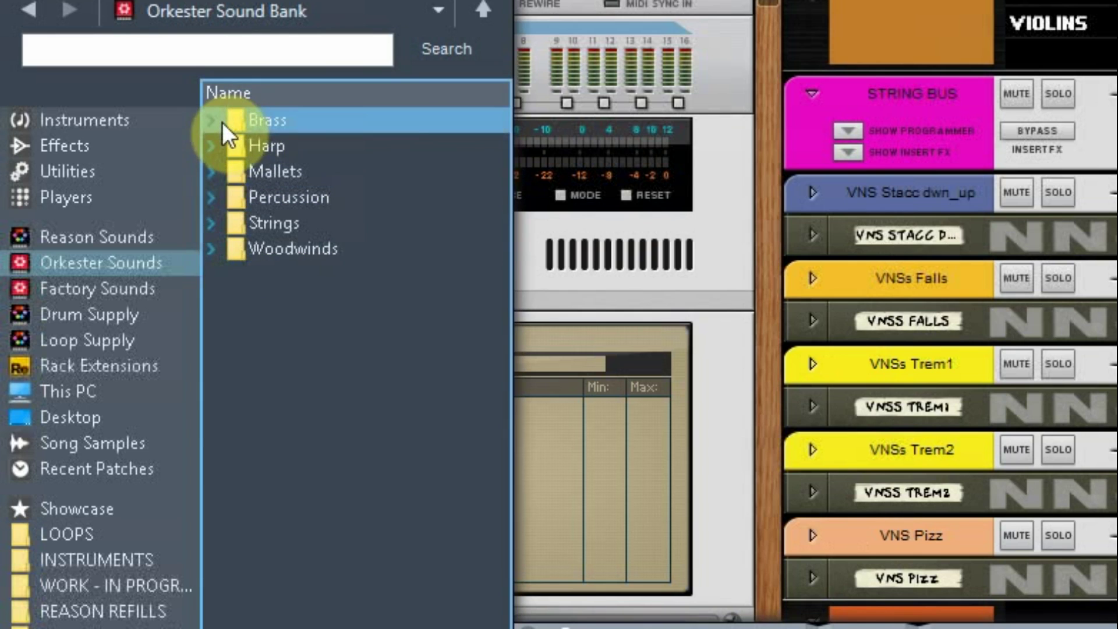
# Step: Show the contents of the Brass and Harp folders in the Orkester Sound Bank and collapse both again
pyautogui.click(212, 118)
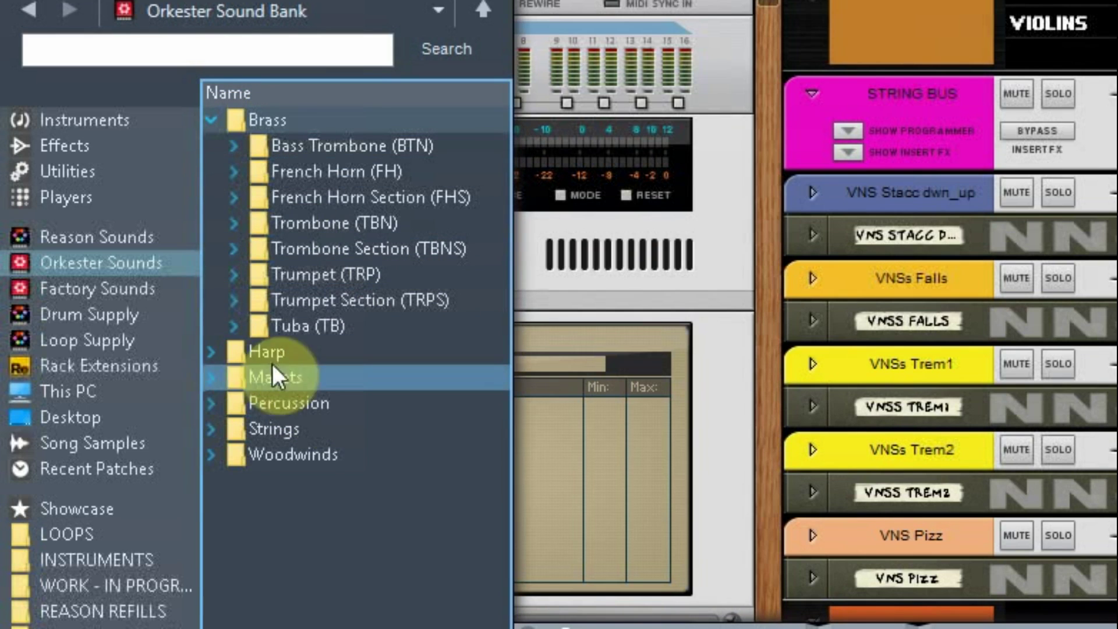
pyautogui.click(212, 349)
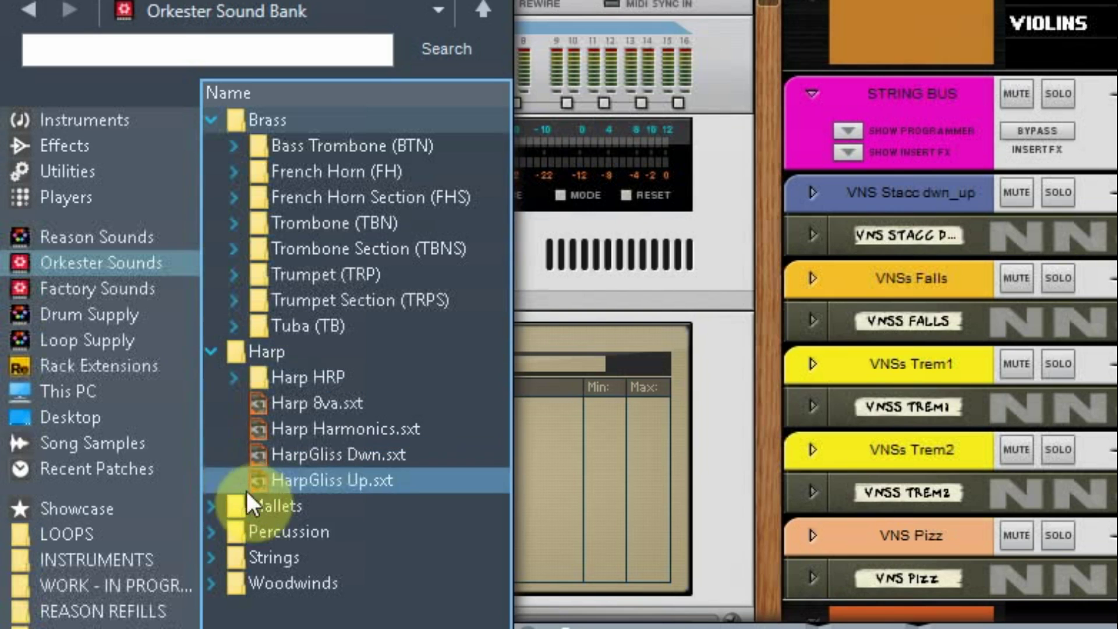
pyautogui.click(260, 429)
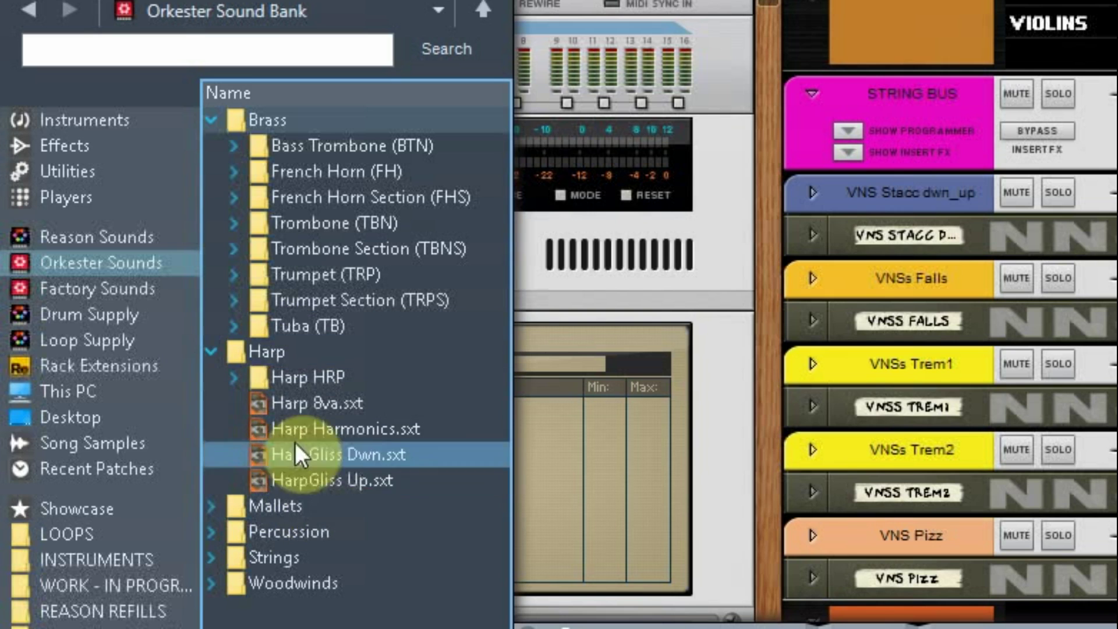
pyautogui.click(212, 354)
pyautogui.click(212, 353)
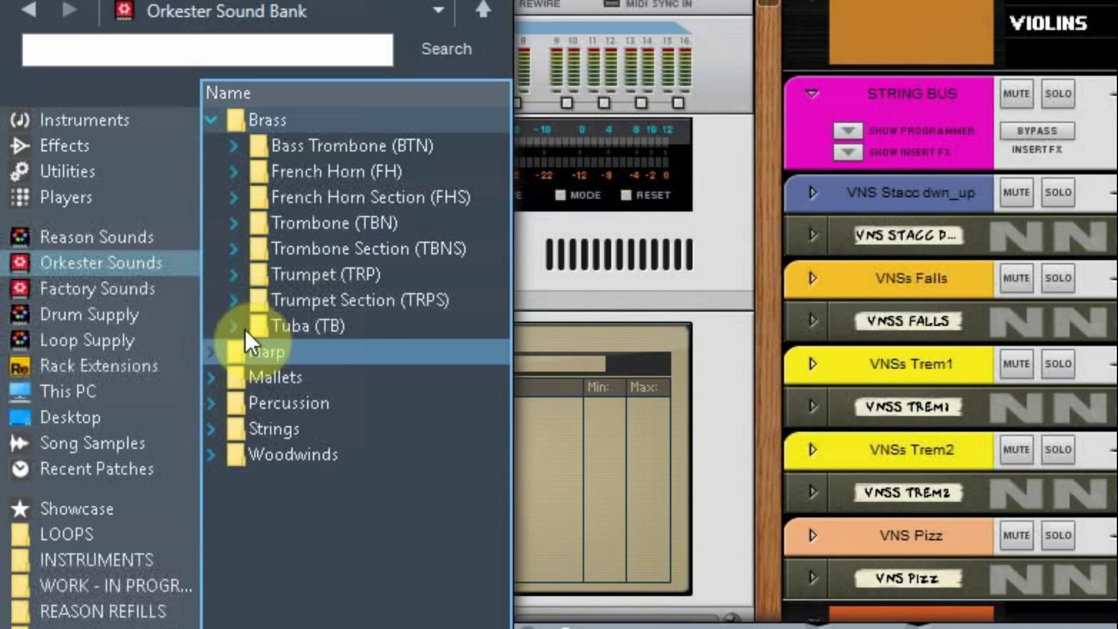
pyautogui.click(210, 119)
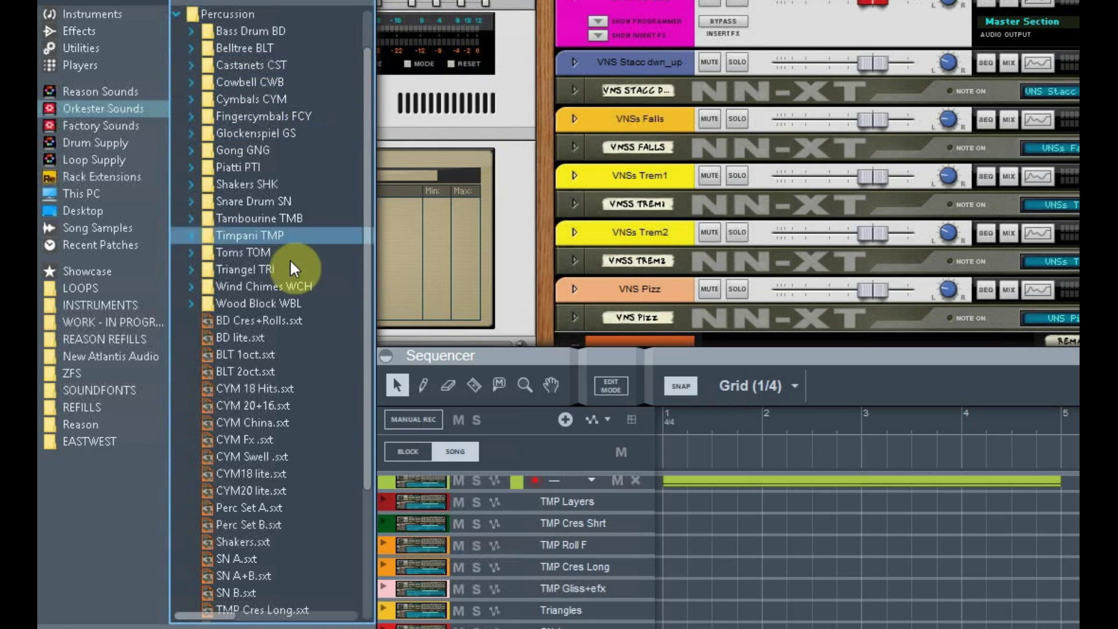
# Step: Look through the Percussion folder's instrument subfolders and patches, including Wood Block WBL, and collapse the folder
pyautogui.scroll(-10, 290, 262)
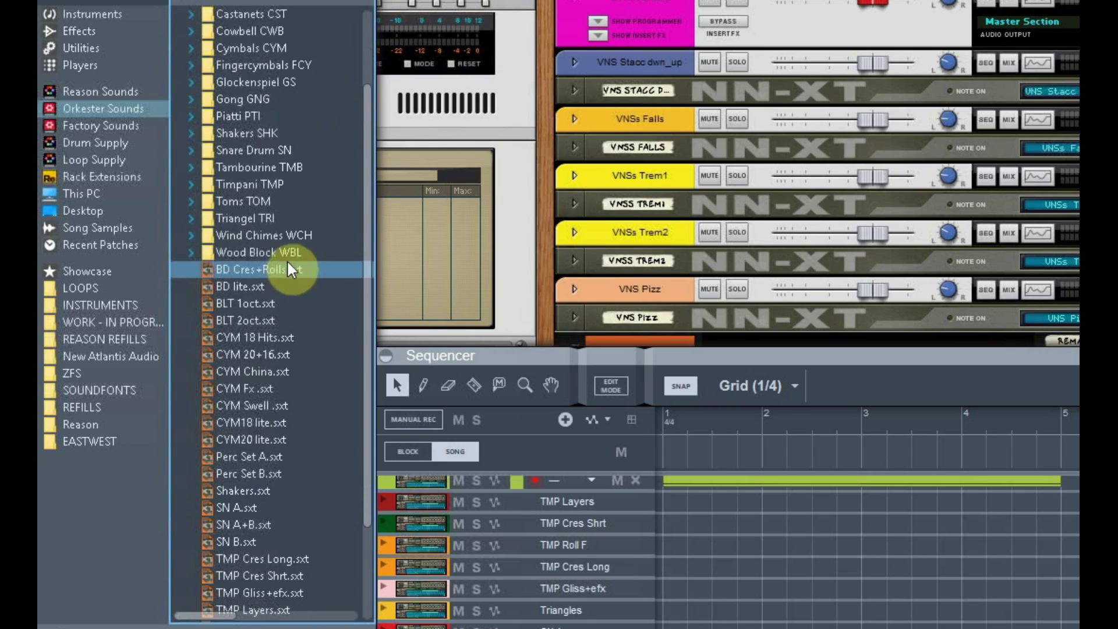
pyautogui.scroll(-1, 297, 268)
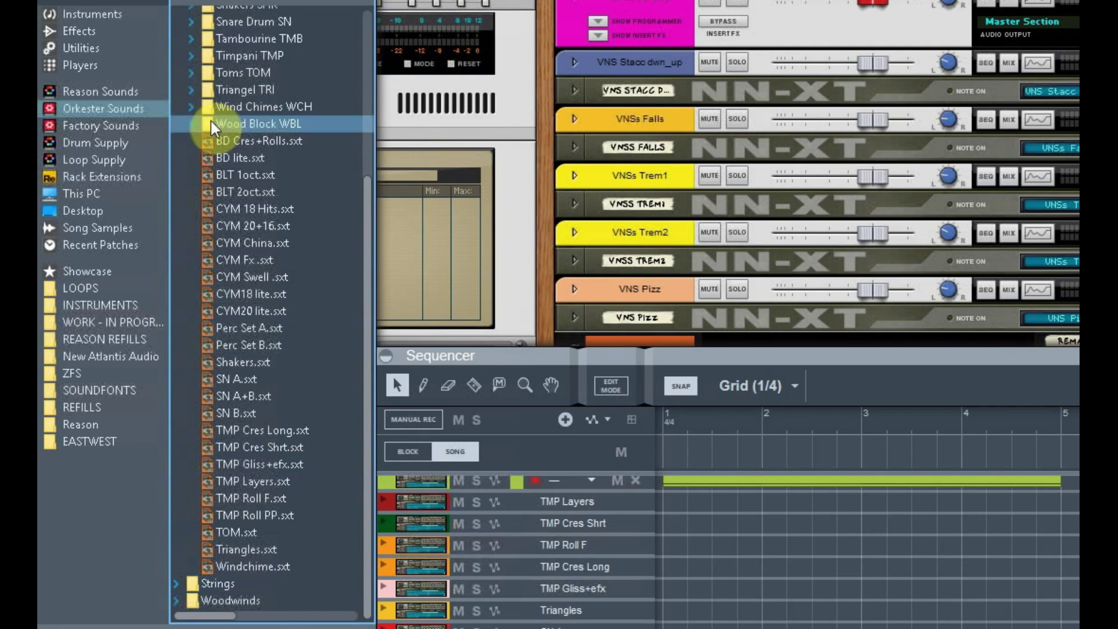
pyautogui.click(192, 125)
pyautogui.click(192, 124)
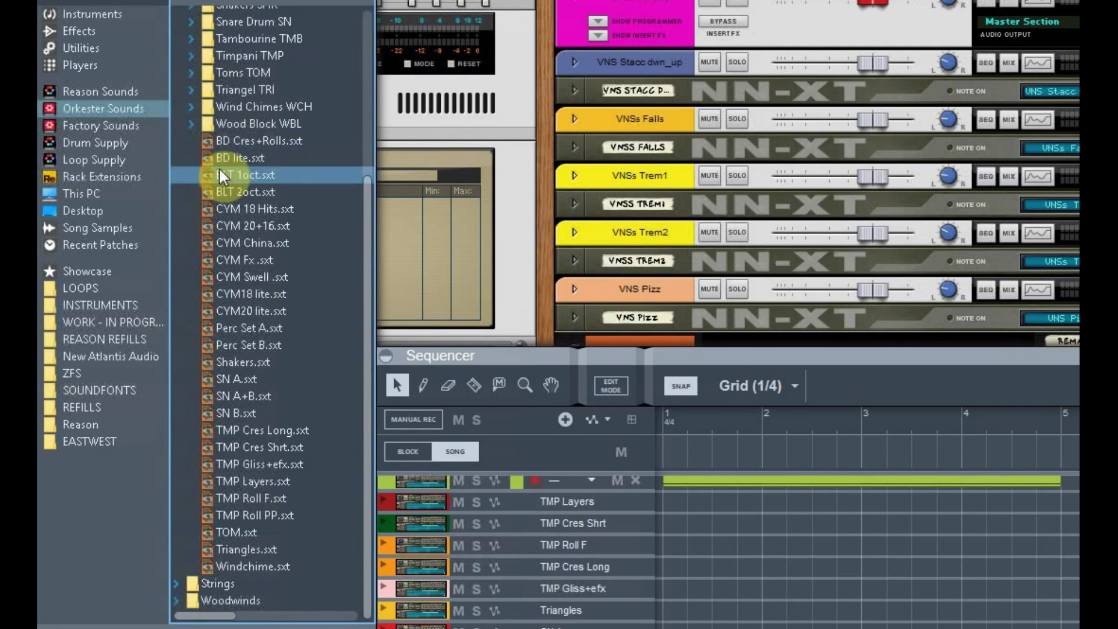
pyautogui.scroll(5, 219, 83)
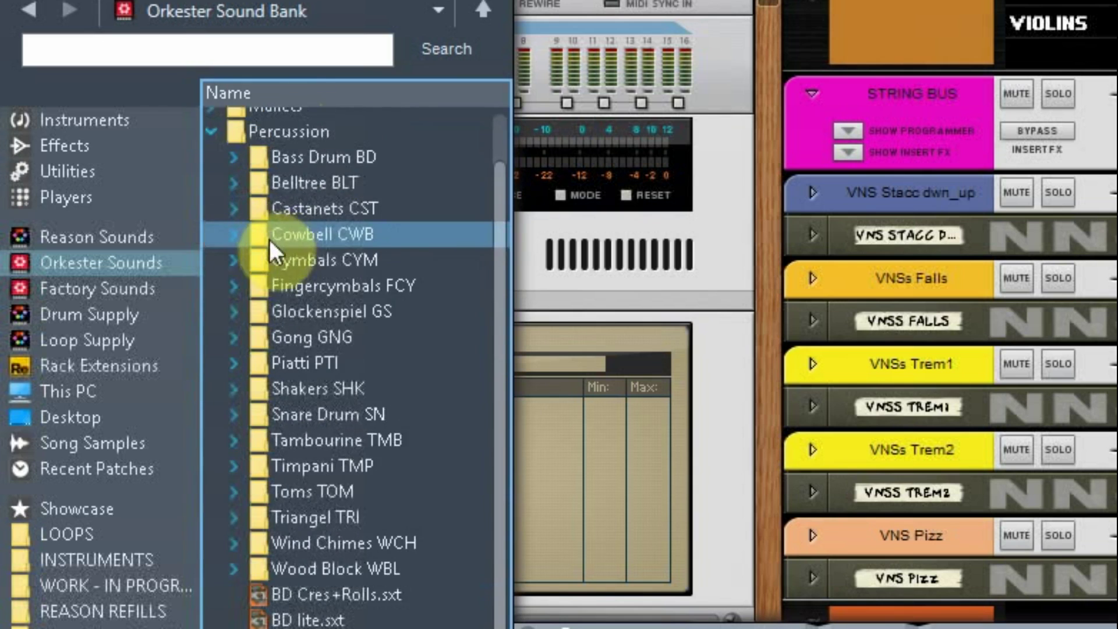
pyautogui.scroll(2, 269, 239)
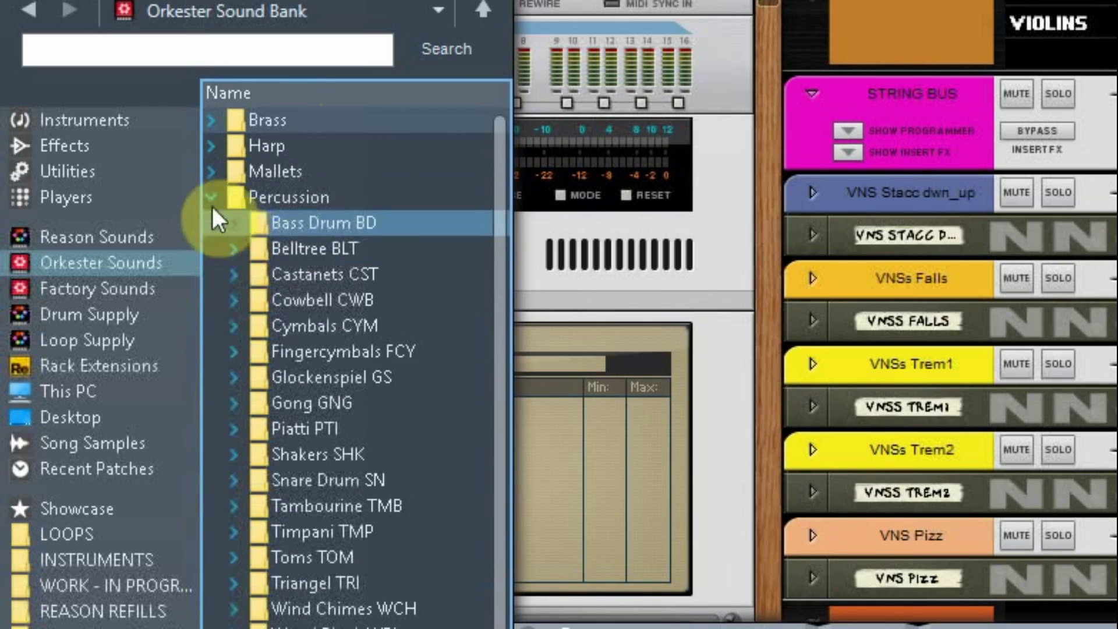
pyautogui.click(211, 194)
# Step: Expand the Strings folder and review the articulation subfolders and patches of Basses (BSS)
pyautogui.click(211, 223)
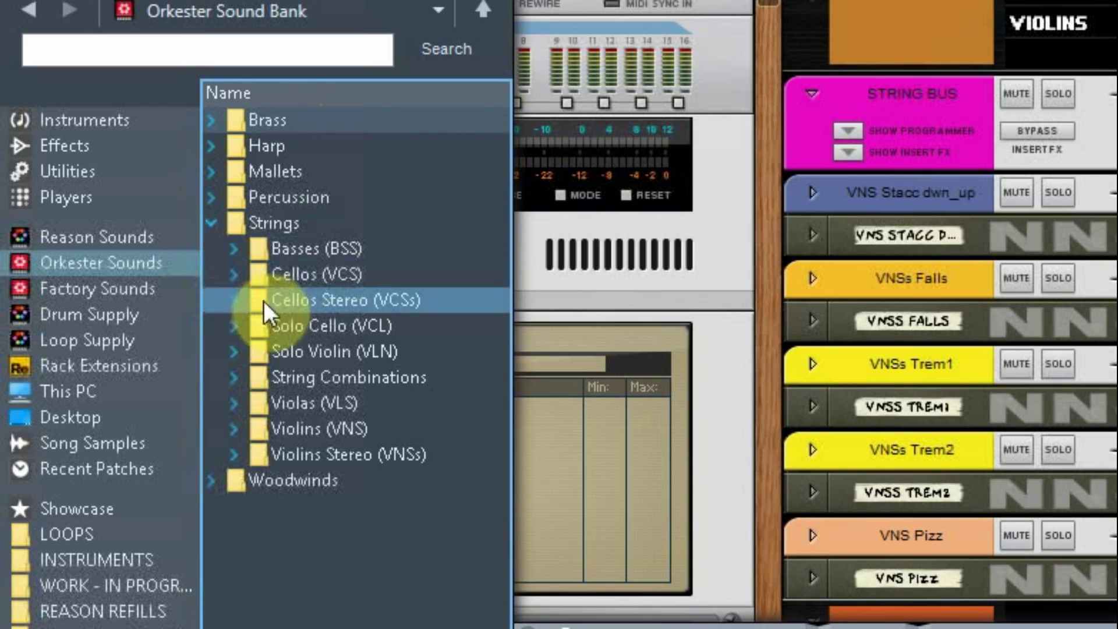
pyautogui.click(231, 252)
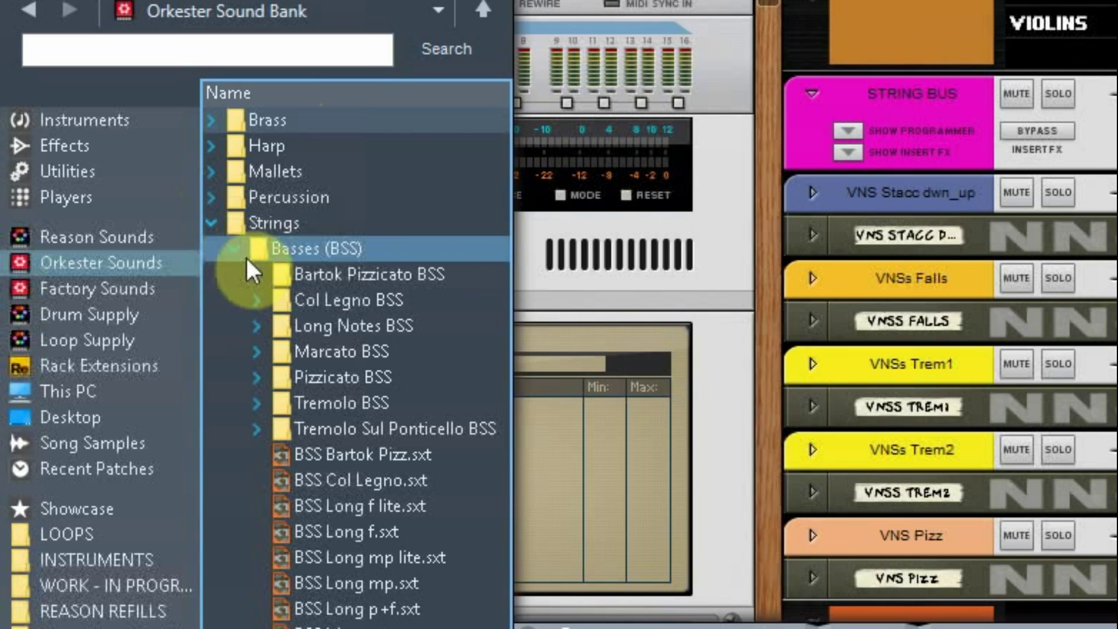
pyautogui.click(359, 483)
pyautogui.click(369, 507)
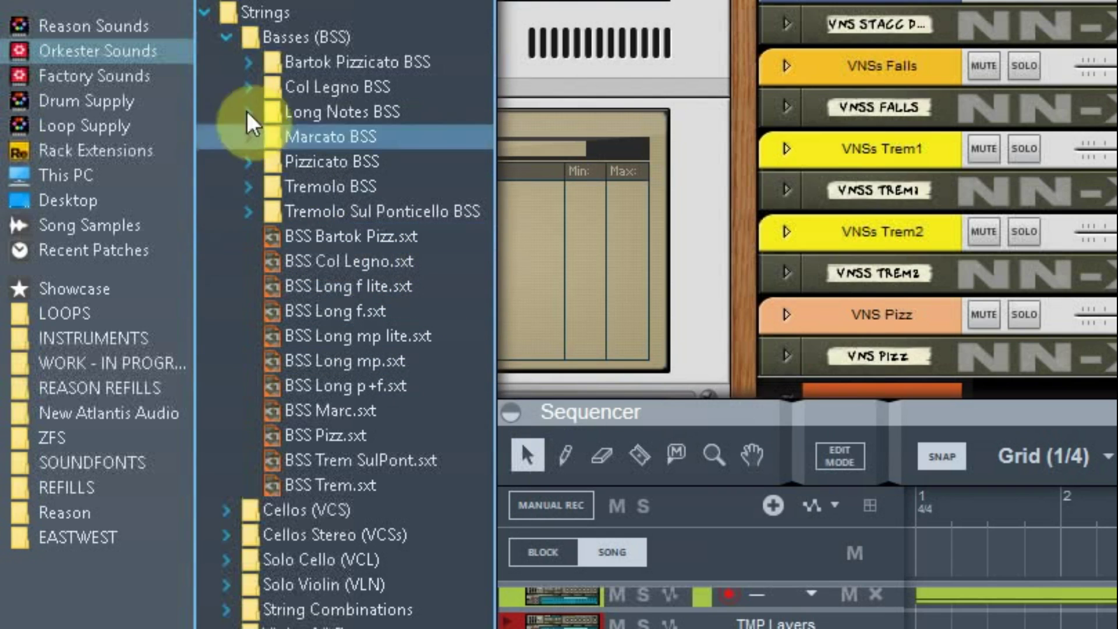
# Step: View the Cellos (VCS) folder's contents and return to the Basses (BSS) folder to look at BSS Bartok Pizz.sxt
pyautogui.click(227, 40)
pyautogui.click(228, 63)
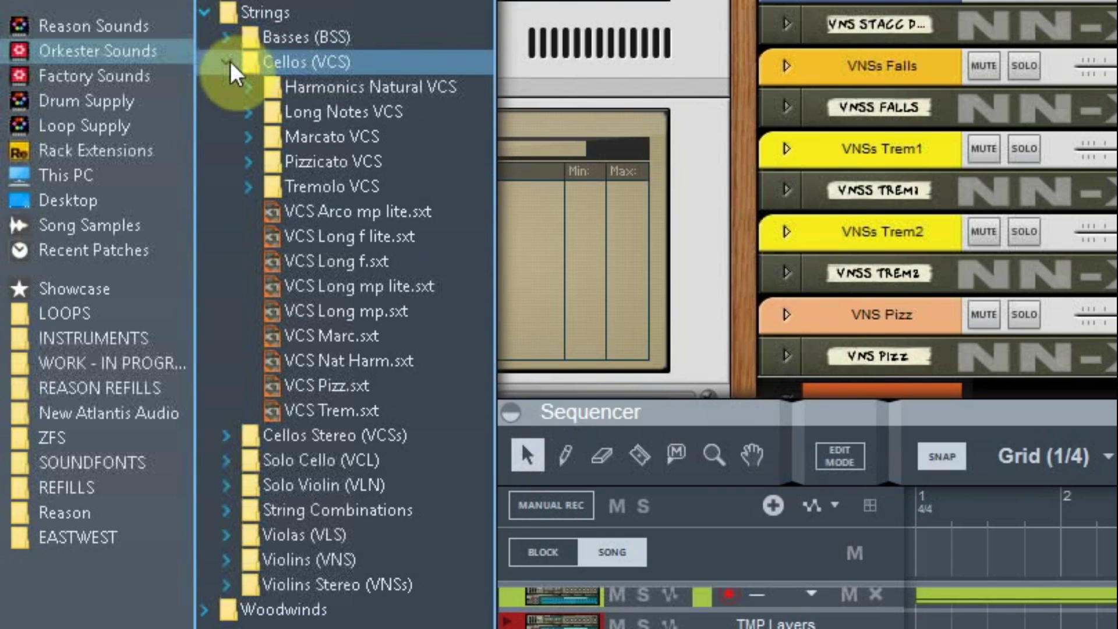
pyautogui.click(232, 65)
pyautogui.click(233, 39)
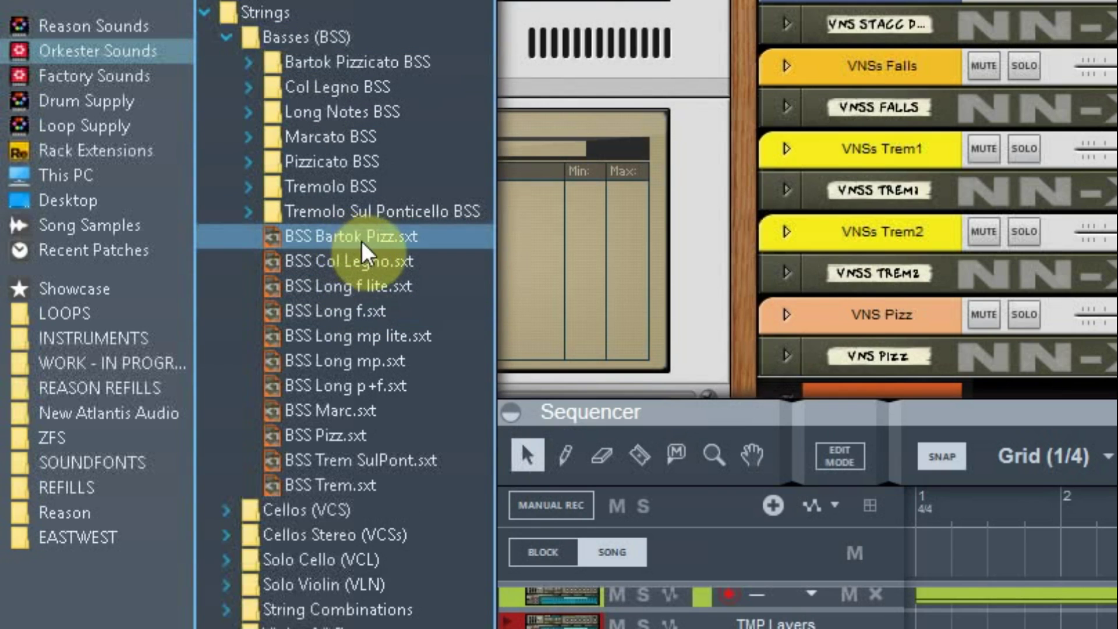
pyautogui.click(396, 235)
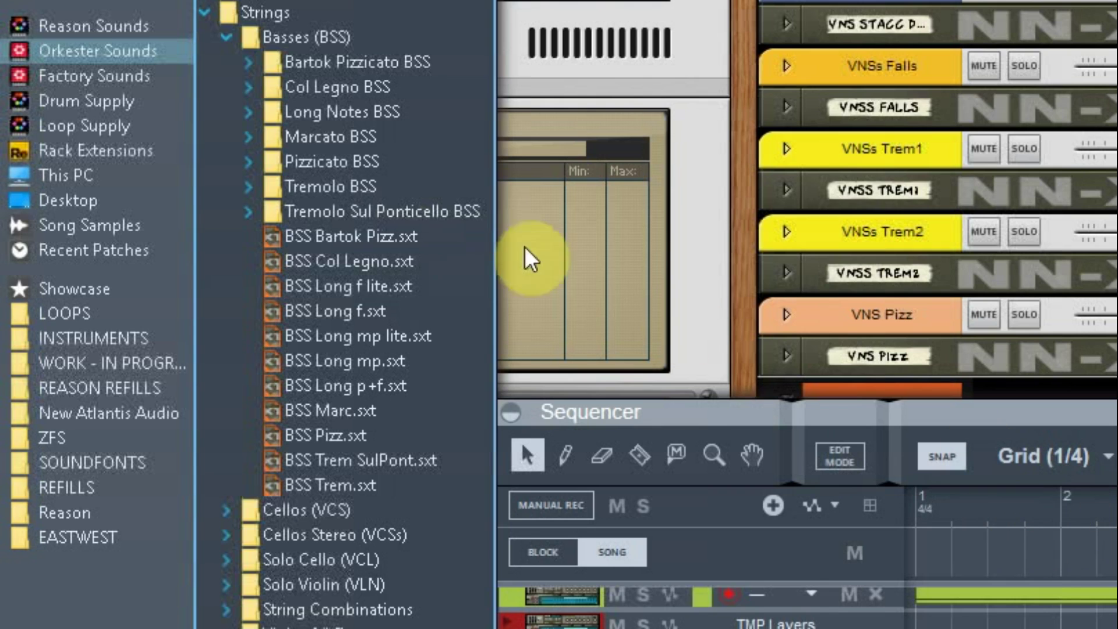
# Step: Collapse the Basses (BSS) folder and briefly view the contents of Cellos Stereo (VCSs) and Solo Cello (VCL)
pyautogui.click(226, 36)
pyautogui.click(228, 85)
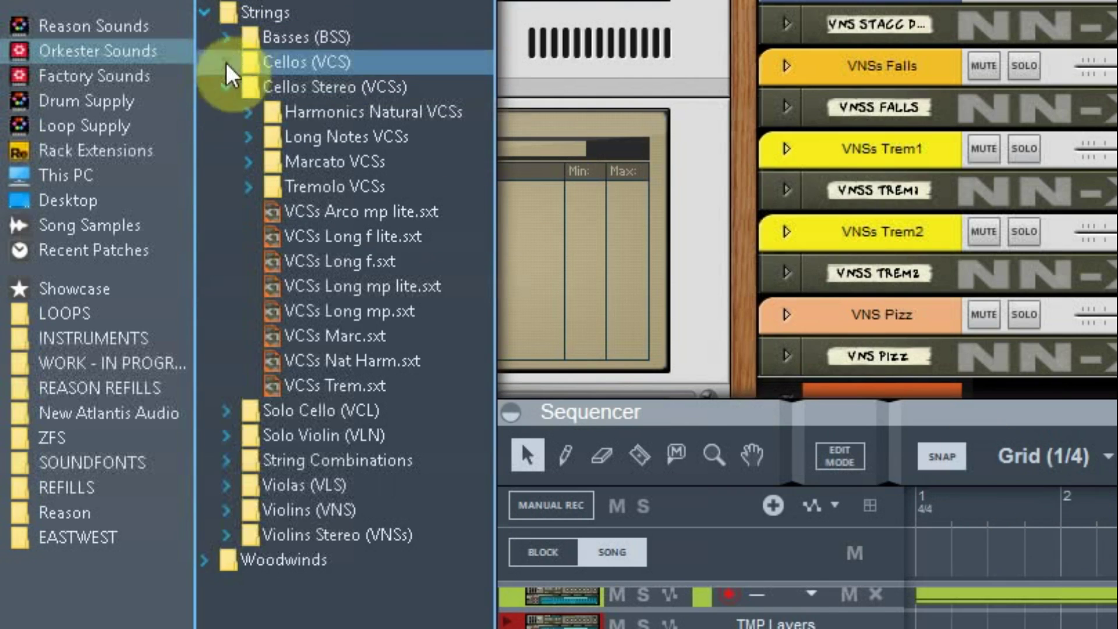
pyautogui.click(225, 93)
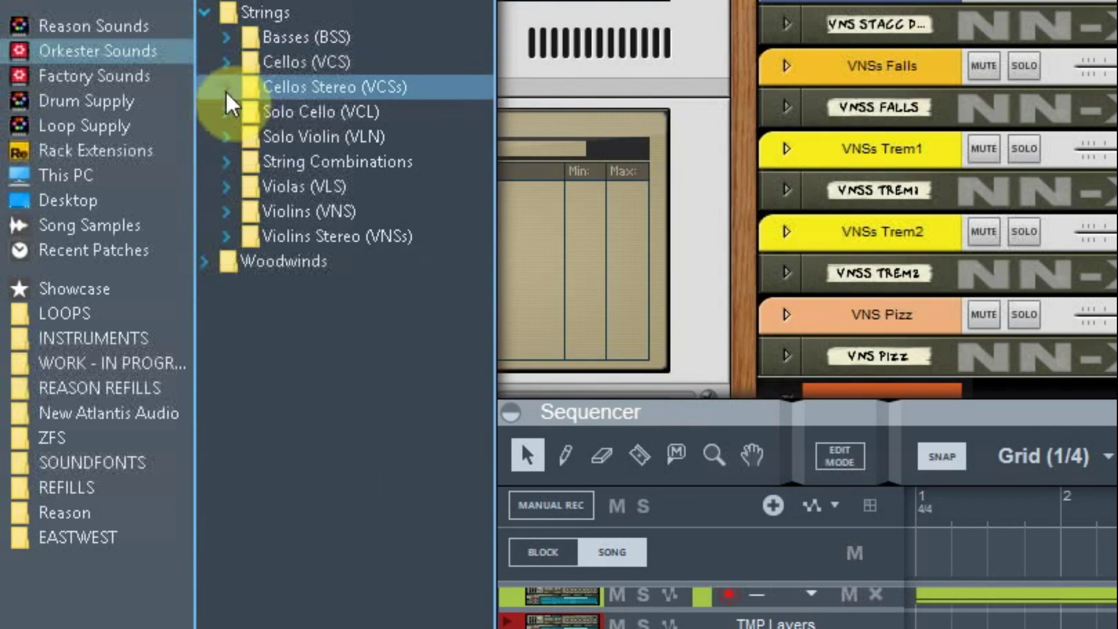
pyautogui.click(259, 125)
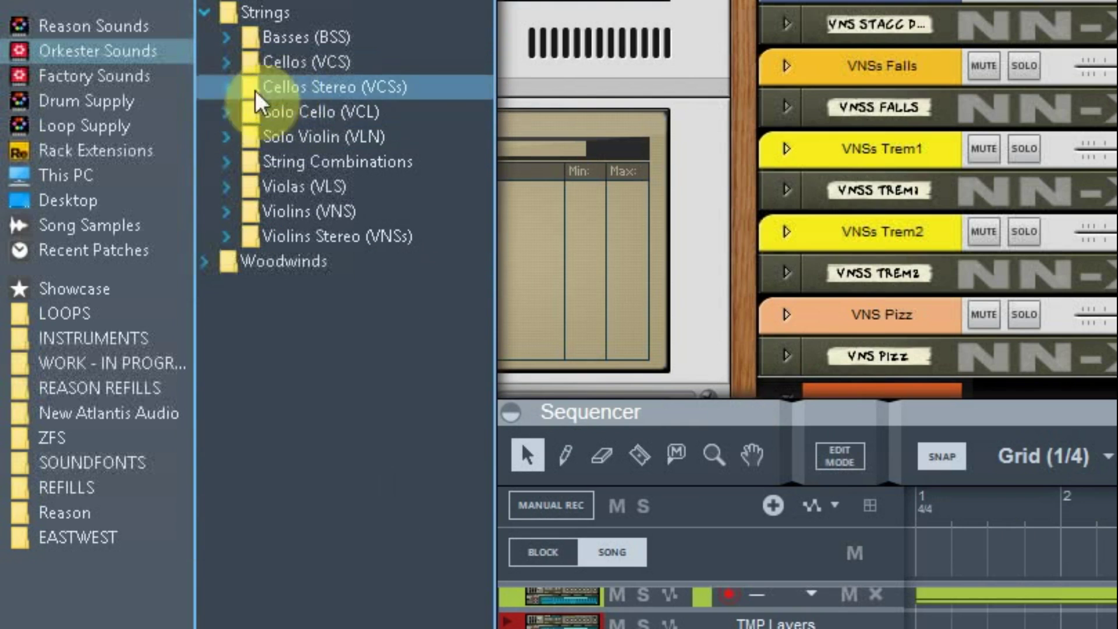
pyautogui.click(225, 108)
pyautogui.click(227, 112)
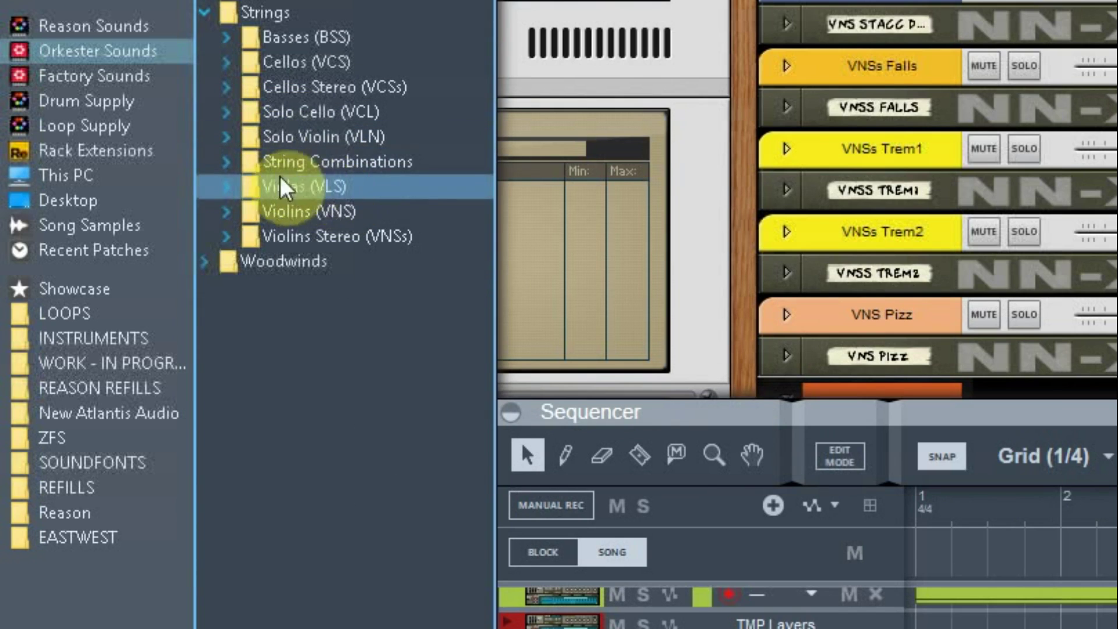
# Step: Examine the Violins (VNS) articulations and the VNS Arco patches with their lite versions, and collapse the folder
pyautogui.click(227, 211)
pyautogui.scroll(-4, 243, 190)
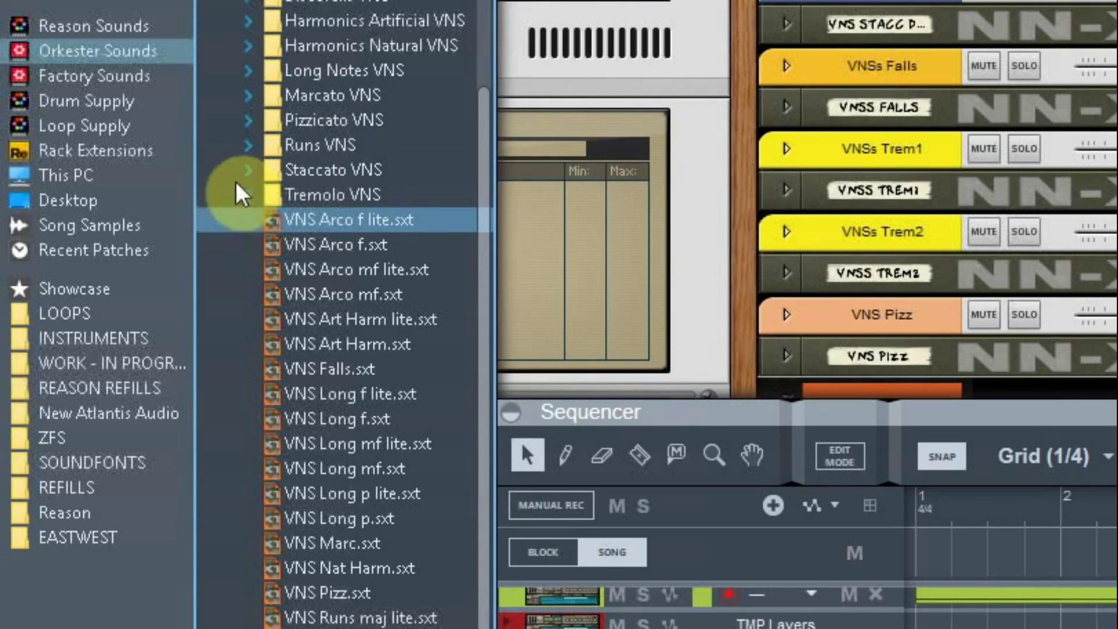
pyautogui.click(236, 226)
pyautogui.click(301, 294)
pyautogui.click(321, 255)
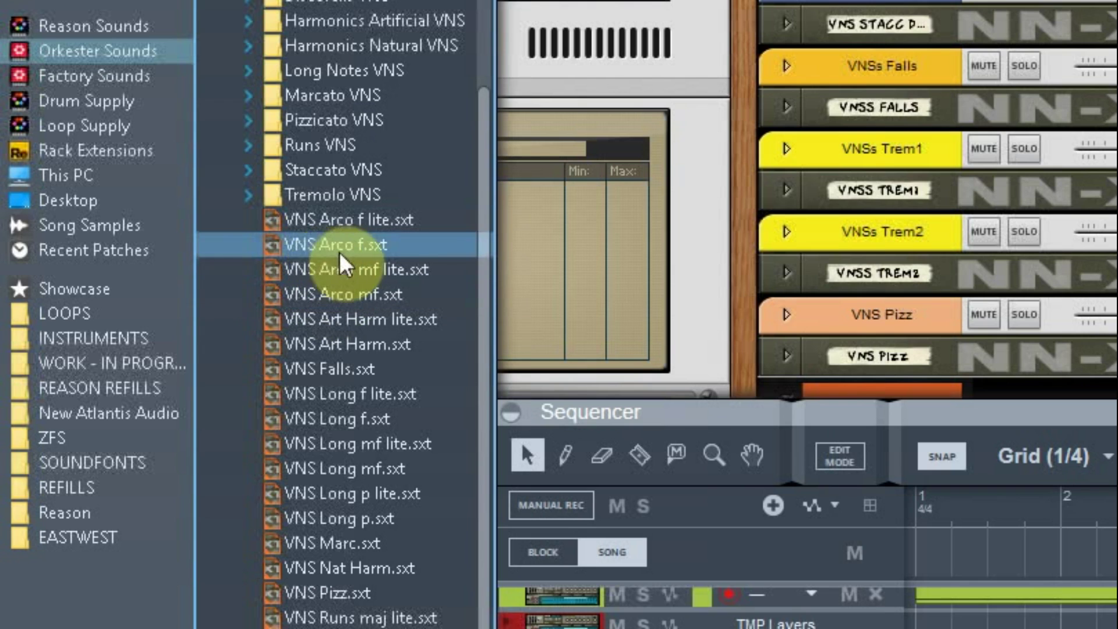
pyautogui.click(230, 5)
pyautogui.click(470, 119)
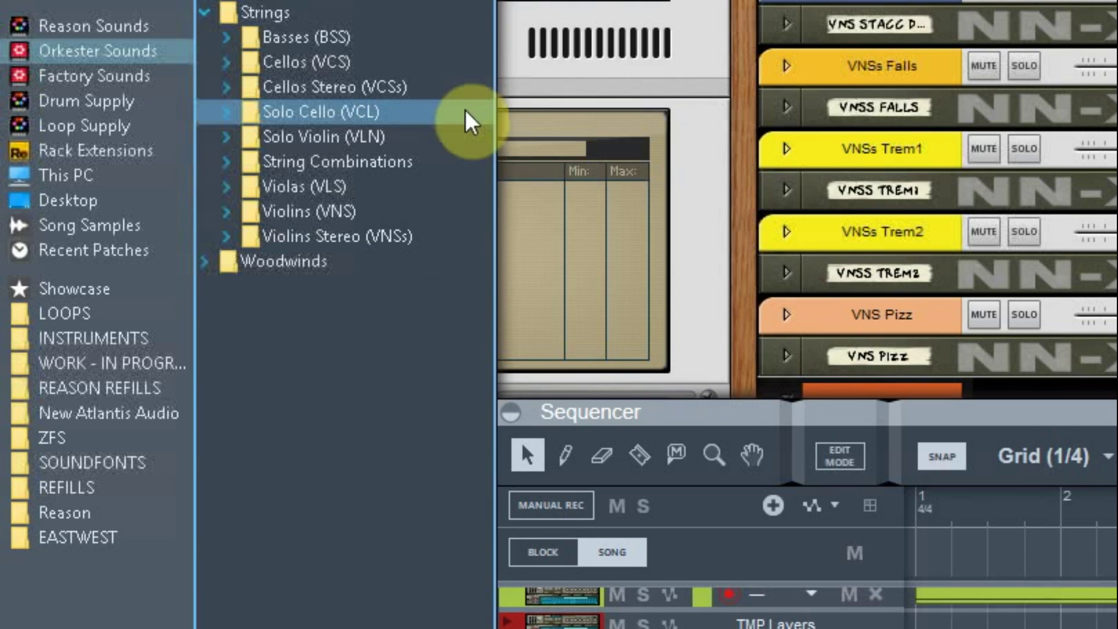
# Step: Examine the articulation subfolders and patches in the Violins Stereo (VNSs) folder and collapse it
pyautogui.moveTo(274, 124); pyautogui.dragTo(225, 245)
pyautogui.click(221, 236)
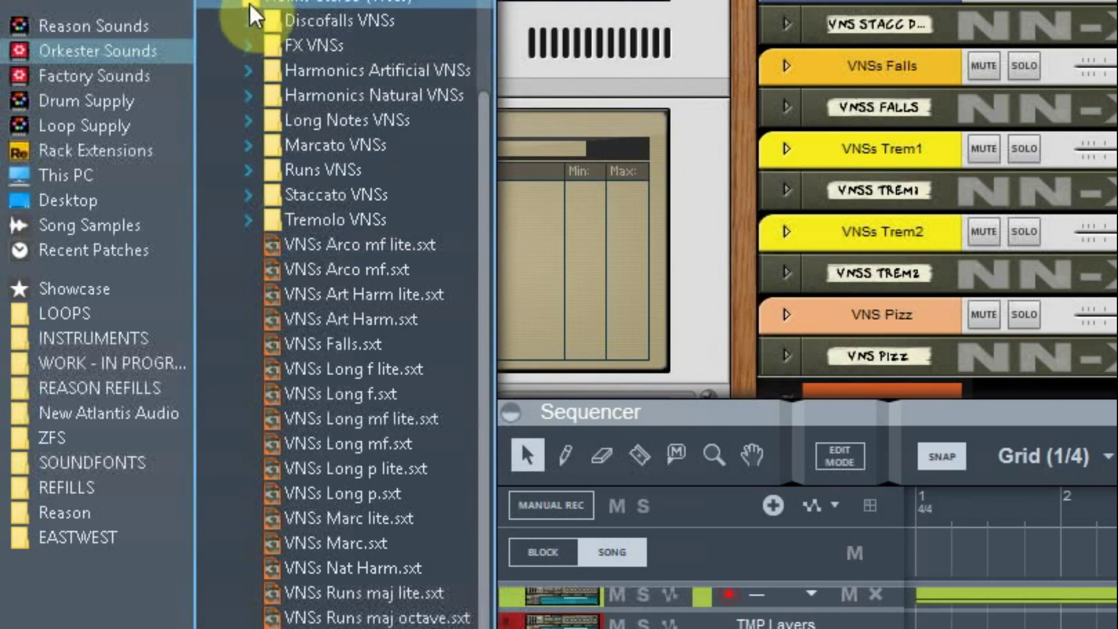
pyautogui.click(256, 75)
pyautogui.moveTo(260, 90); pyautogui.dragTo(365, 190)
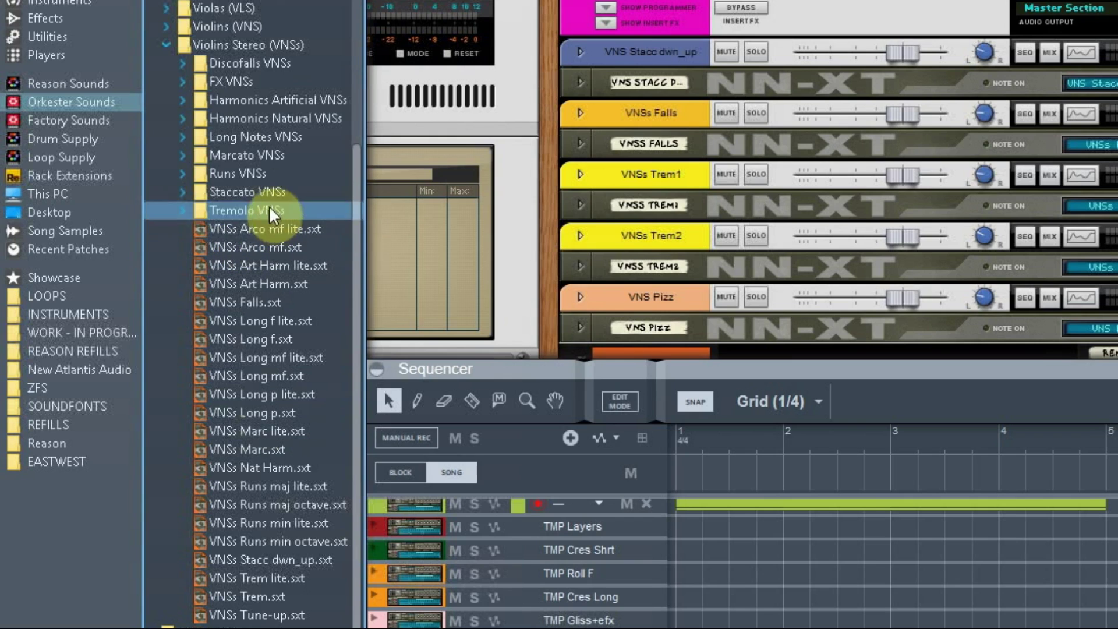
pyautogui.moveTo(269, 205); pyautogui.dragTo(159, 52)
pyautogui.click(165, 44)
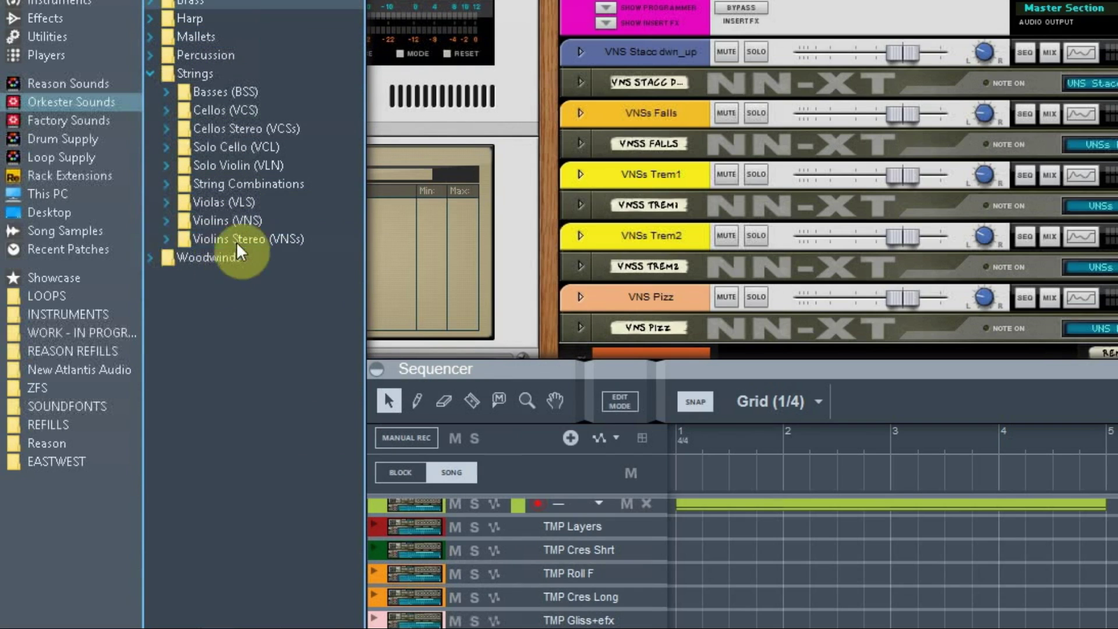
# Step: Expand the Woodwinds folder, review the Bass Clarinet (BCL) patches including BCL Shrek.sxt, and collapse that instrument's folder
pyautogui.doubleClick(162, 256)
pyautogui.moveTo(162, 261); pyautogui.dragTo(187, 159)
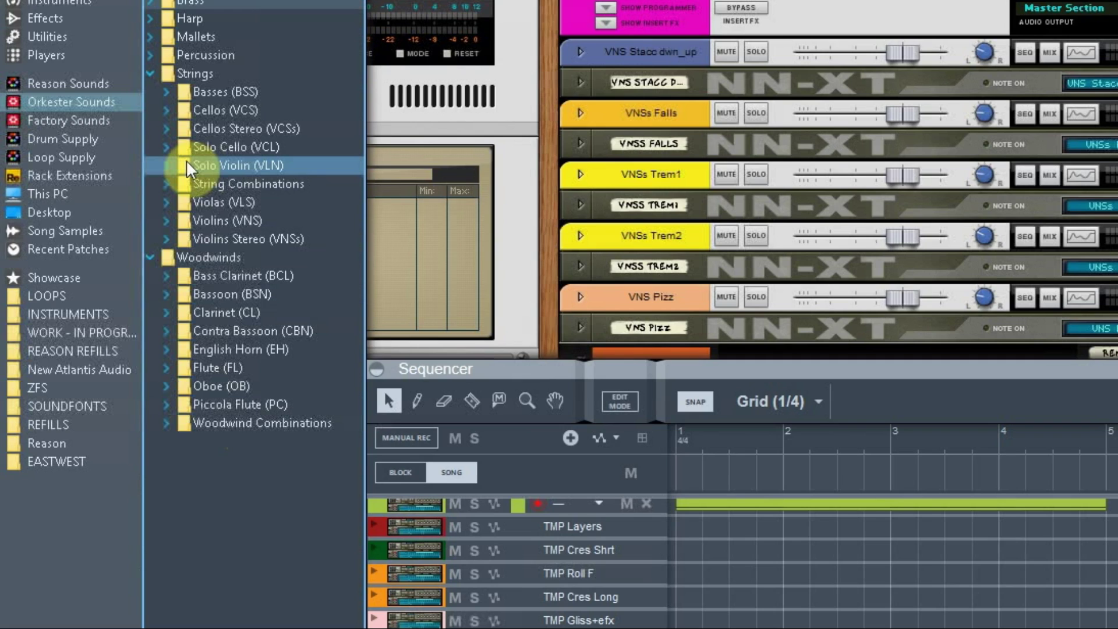
pyautogui.moveTo(186, 159); pyautogui.dragTo(295, 382)
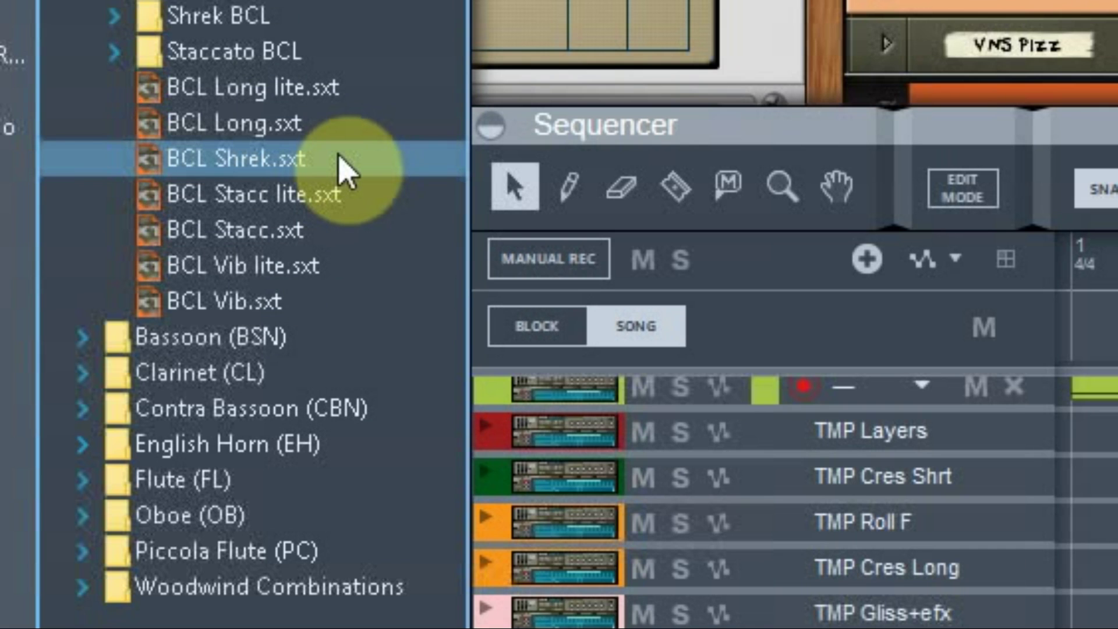
pyautogui.moveTo(344, 169); pyautogui.dragTo(93, 0)
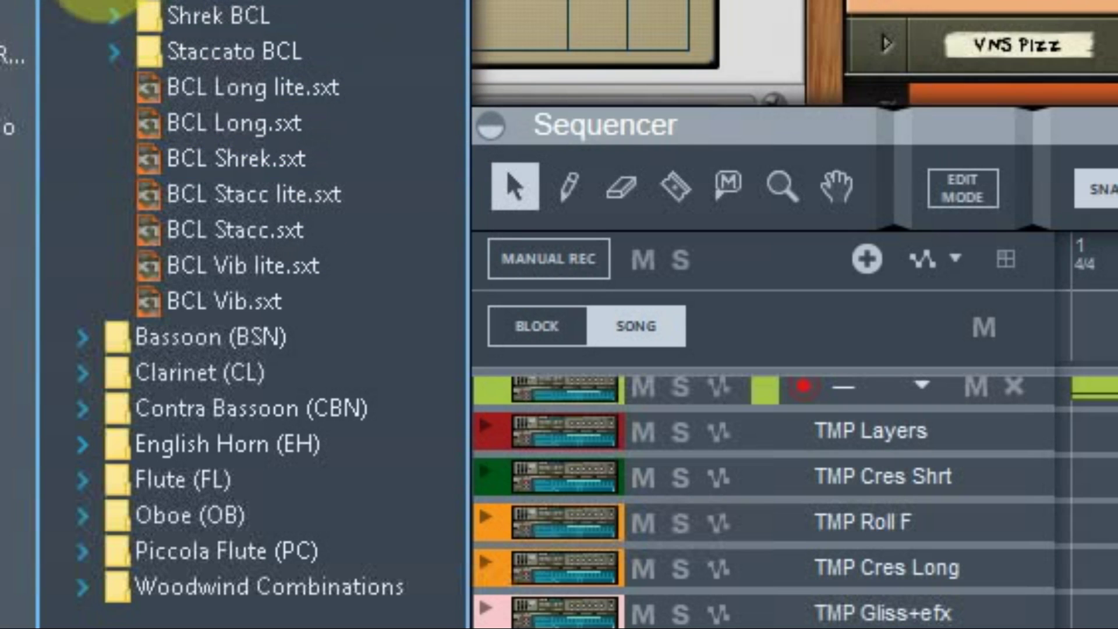
# Step: View the subfolders and patches of Bassoon (BSN) and collapse the folder
pyautogui.click(168, 289)
pyautogui.click(168, 289)
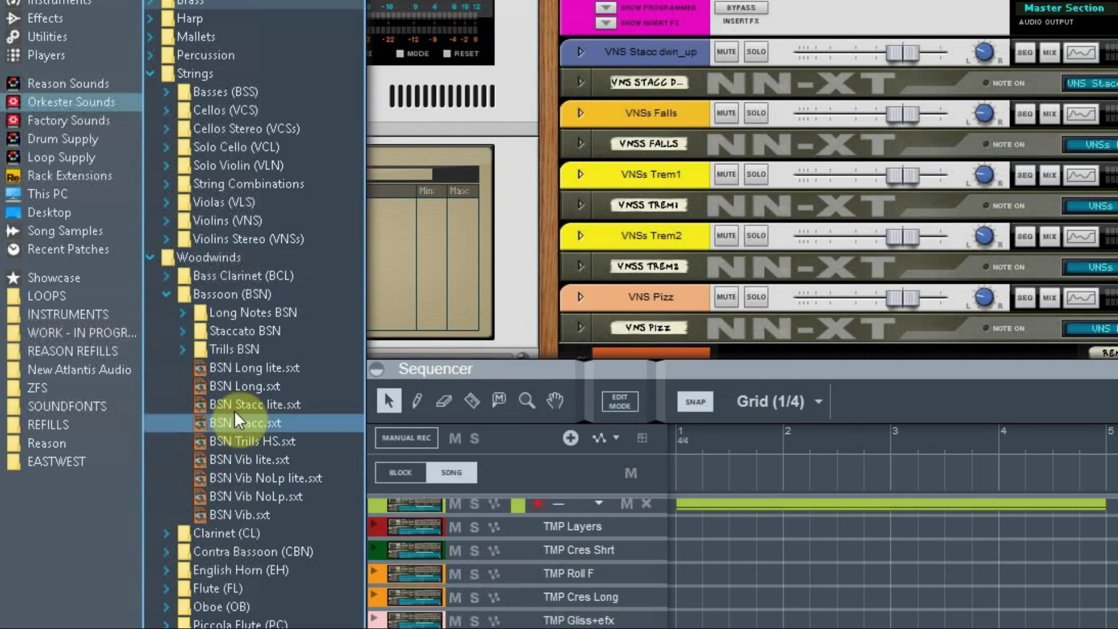
pyautogui.click(165, 293)
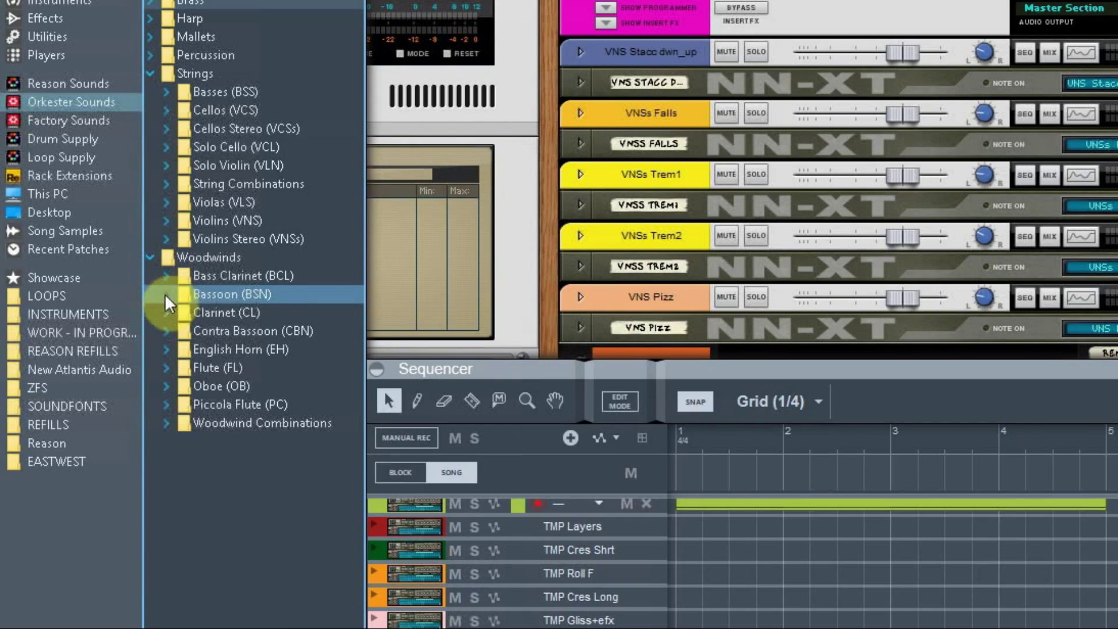
# Step: View the Flute (FL) patches and briefly open the English Horn (EH) folder, leaving both collapsed
pyautogui.click(166, 364)
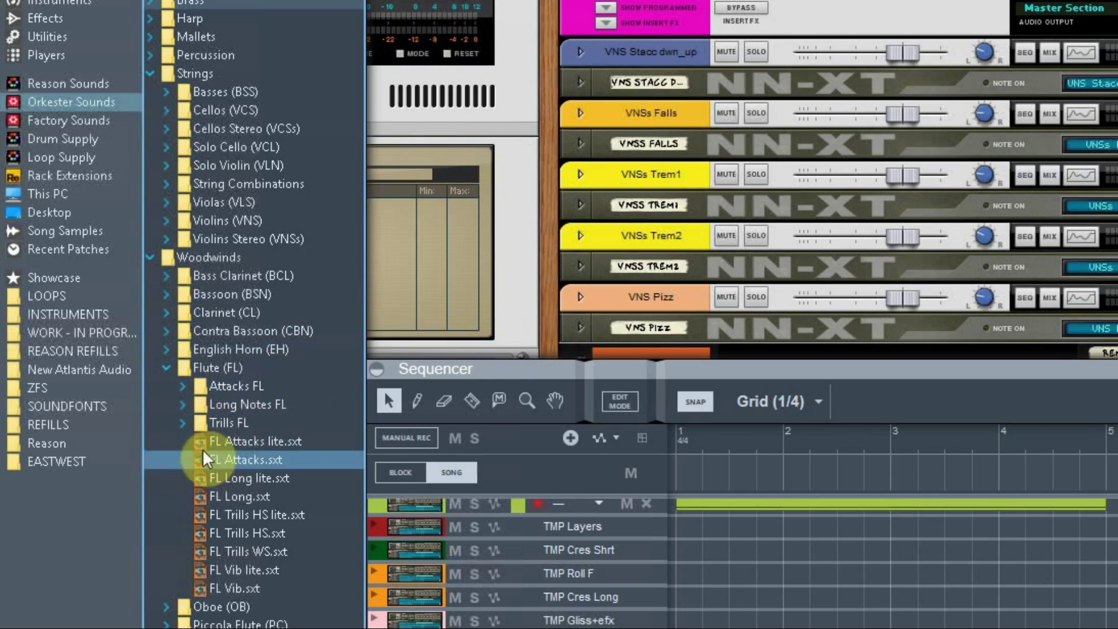
pyautogui.click(166, 368)
pyautogui.click(166, 354)
pyautogui.click(166, 353)
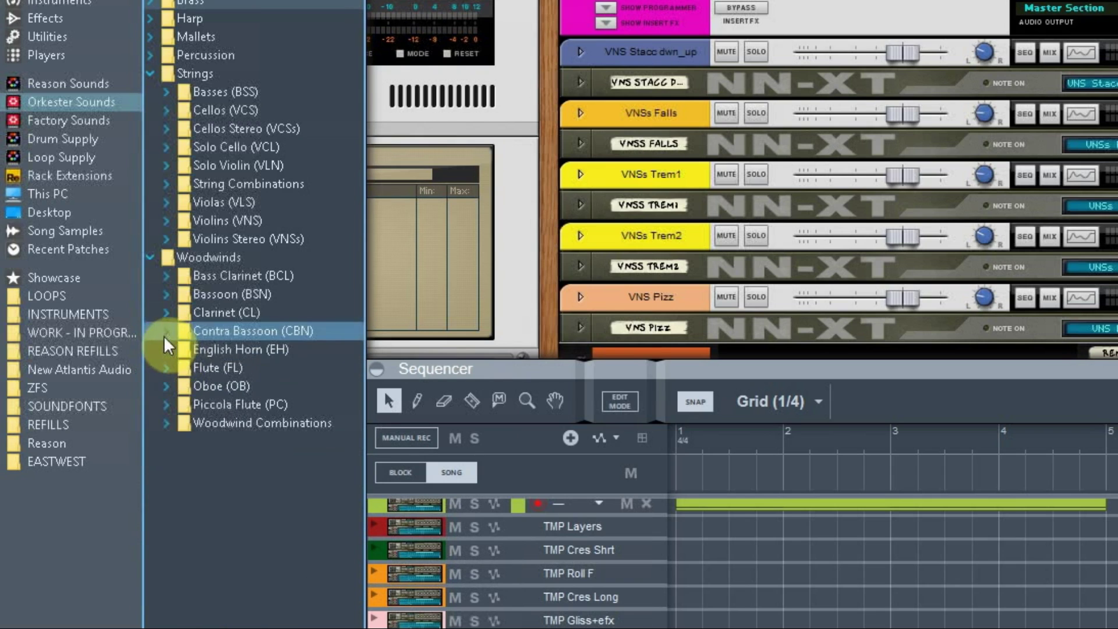
# Step: View the Contra Bassoon (CBN) patches, collapse that folder and open the Clarinet (CL) folder
pyautogui.click(166, 331)
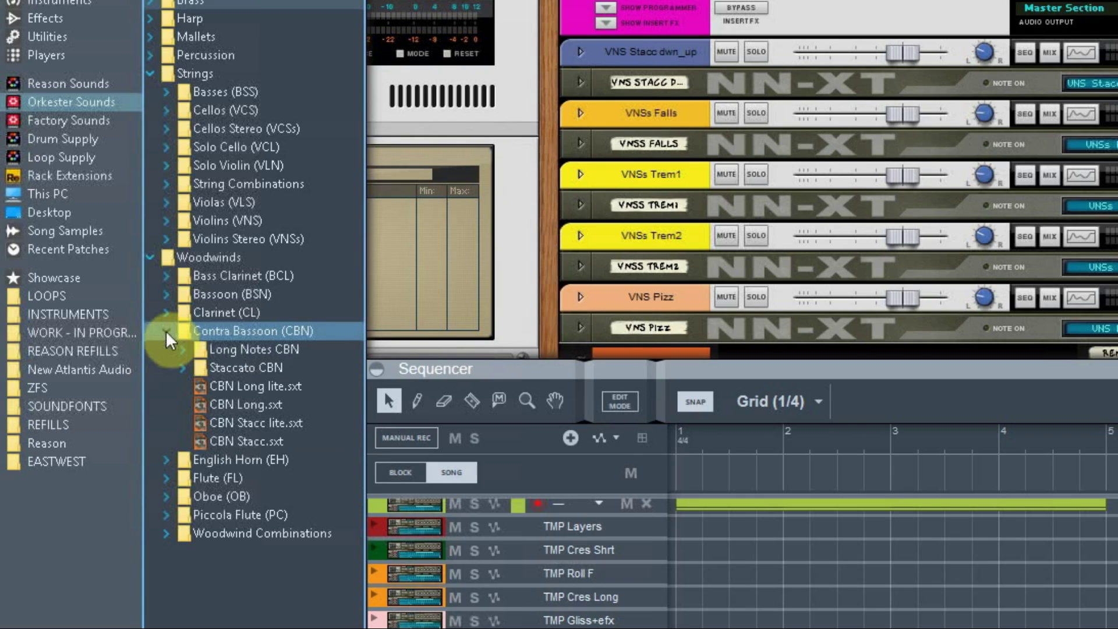
pyautogui.click(165, 330)
pyautogui.click(167, 313)
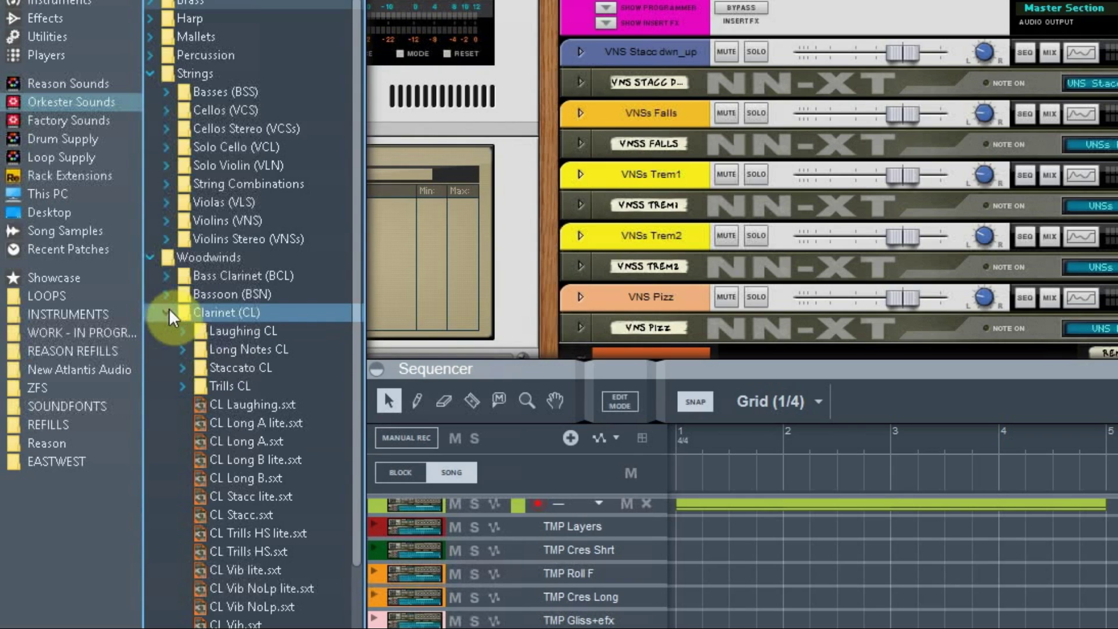
# Step: Collapse the Clarinet (CL), Woodwinds and Strings folders of the Orkester Sound Bank
pyautogui.click(168, 312)
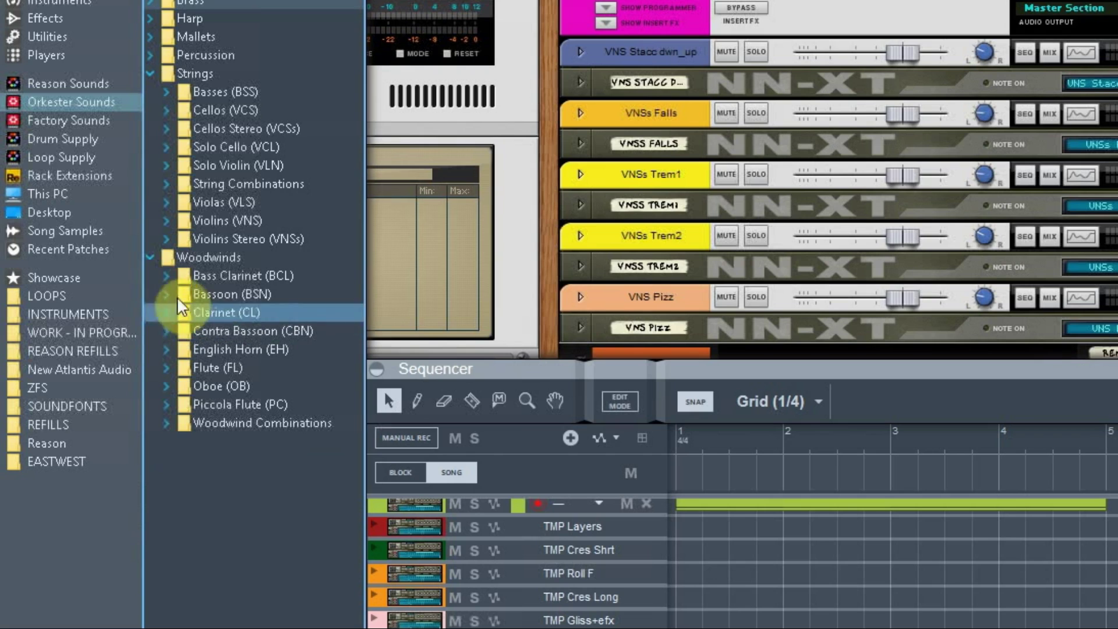
pyautogui.click(150, 257)
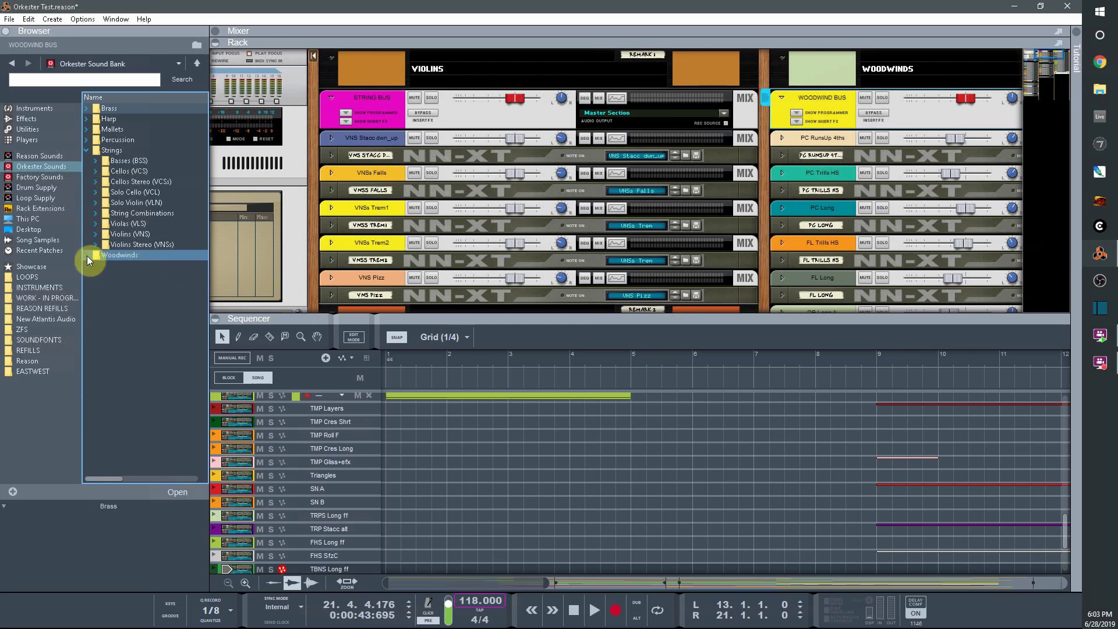
pyautogui.click(86, 150)
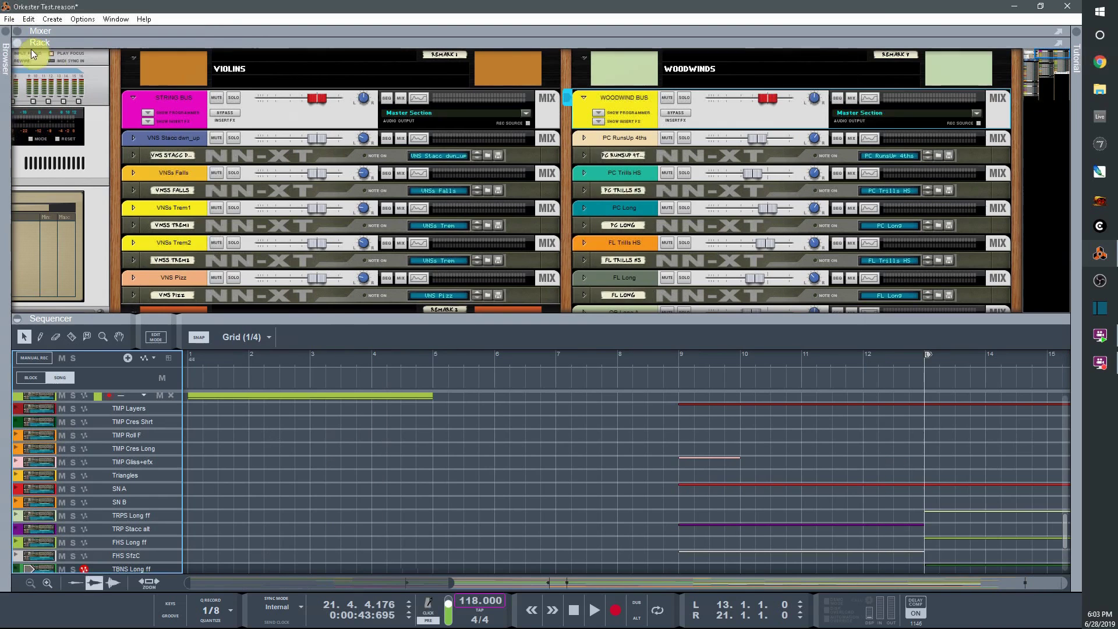
# Step: Show the mixer and examine how its channels are laid out from the strings through the woodwinds to the percussion
pyautogui.click(34, 34)
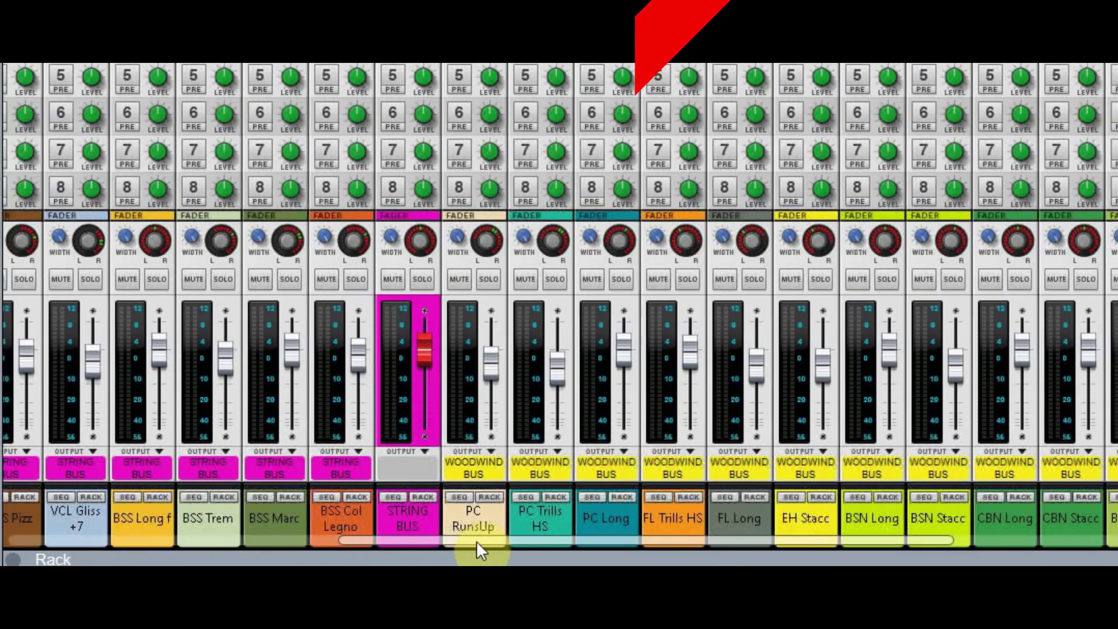
pyautogui.moveTo(476, 541); pyautogui.dragTo(144, 537)
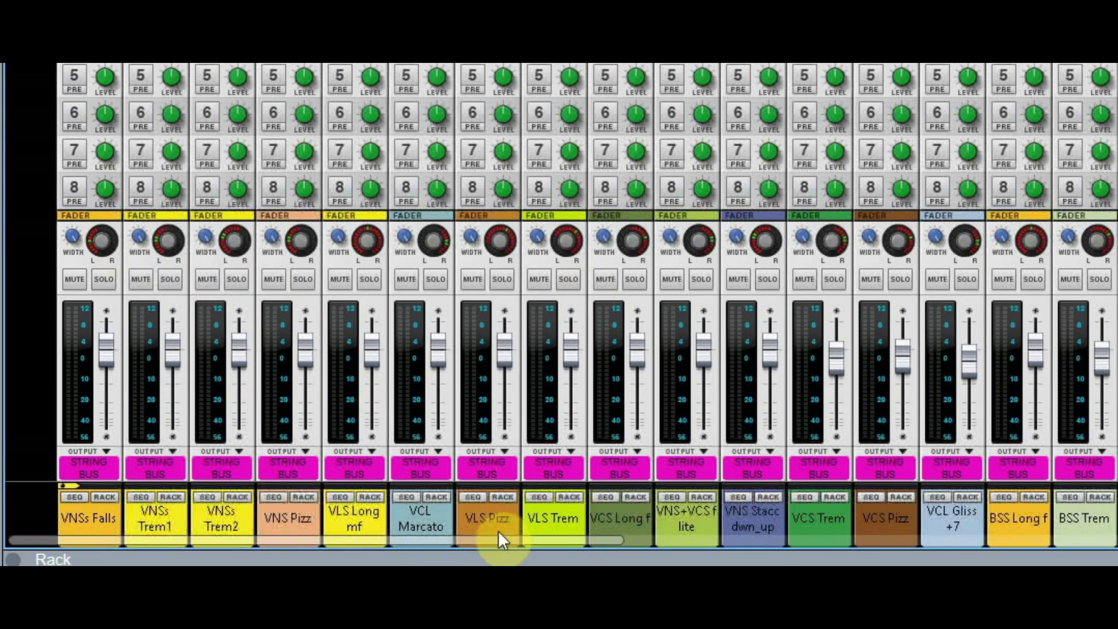
pyautogui.moveTo(498, 540); pyautogui.dragTo(1002, 558)
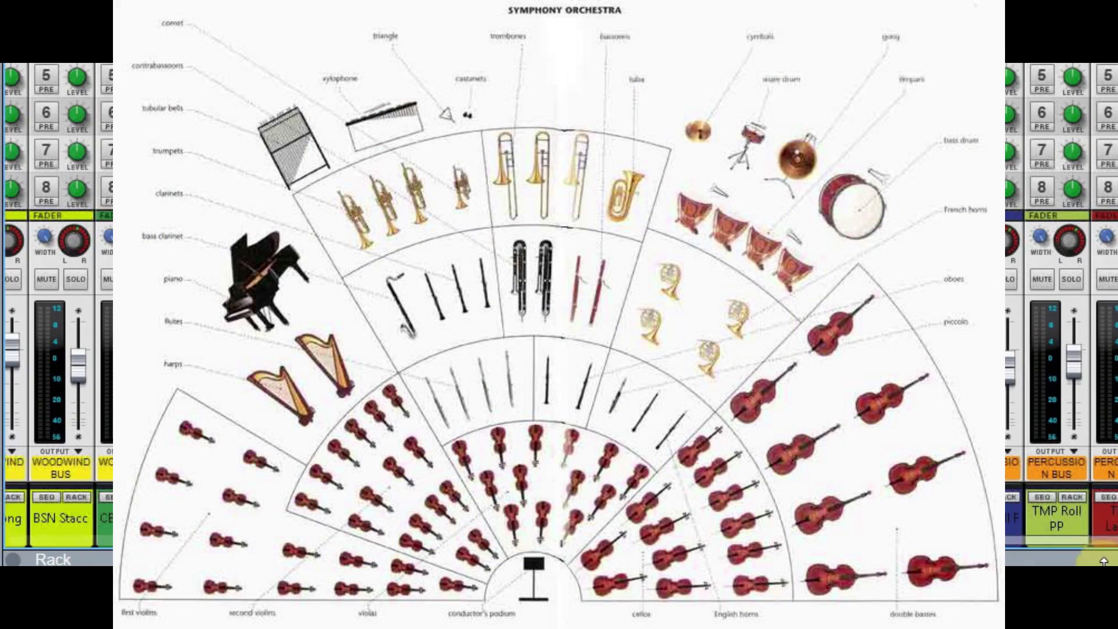
pyautogui.moveTo(1098, 549); pyautogui.dragTo(1116, 550)
pyautogui.moveTo(955, 549); pyautogui.dragTo(1056, 561)
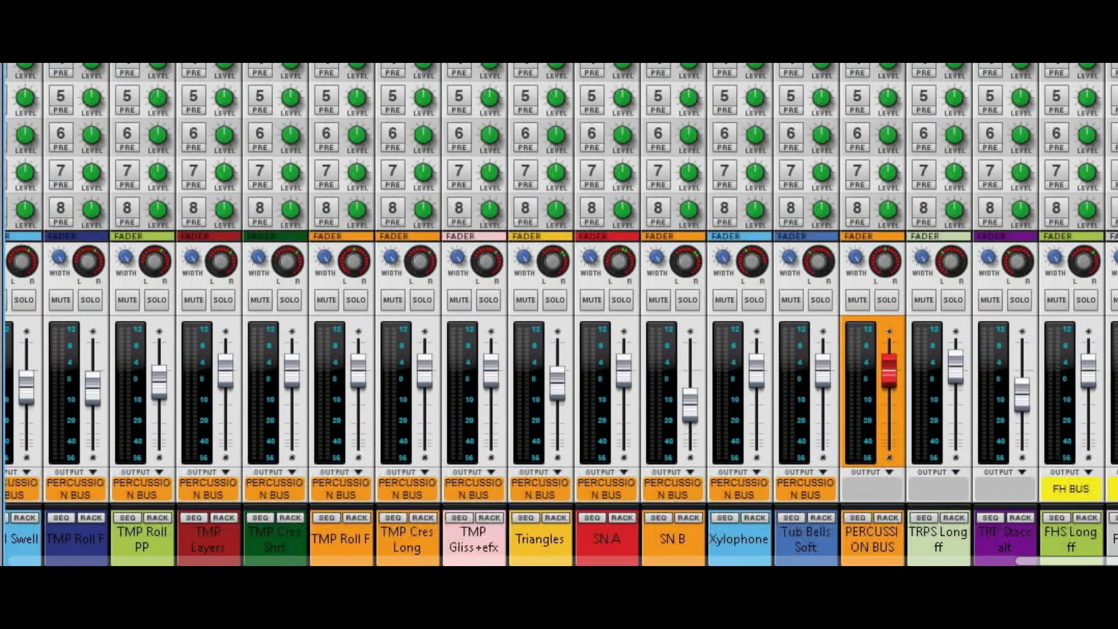
# Step: Return to the VNSs Falls channel and review the pan and level settings across the string, woodwind and percussion channels
pyautogui.hscroll(-5, 973, 511)
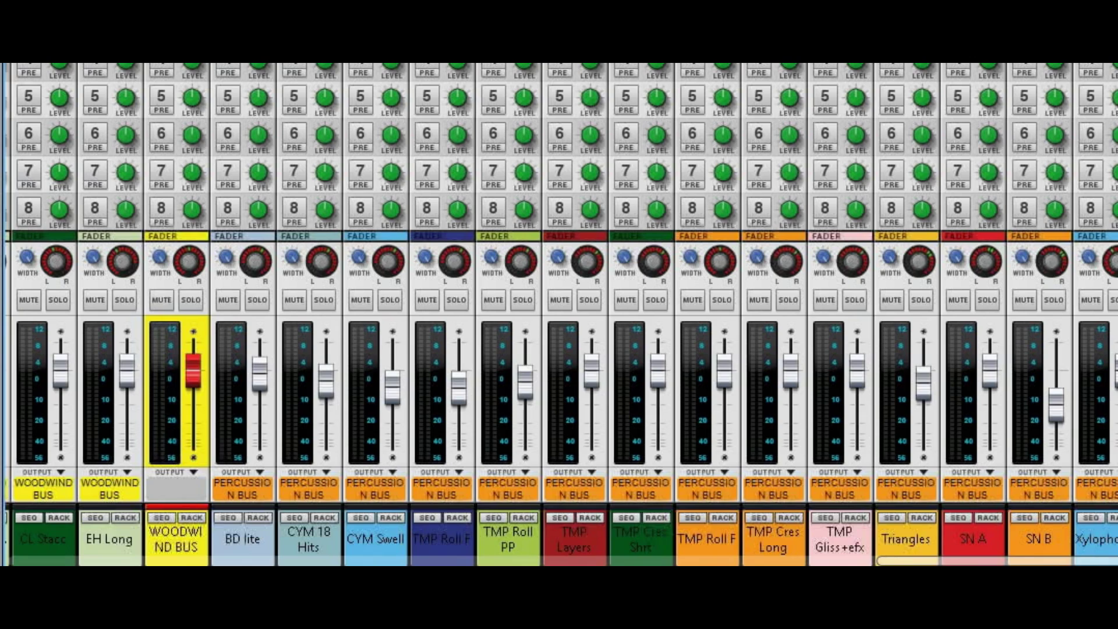
pyautogui.hscroll(-10, 974, 511)
pyautogui.hscroll(-10, 974, 511)
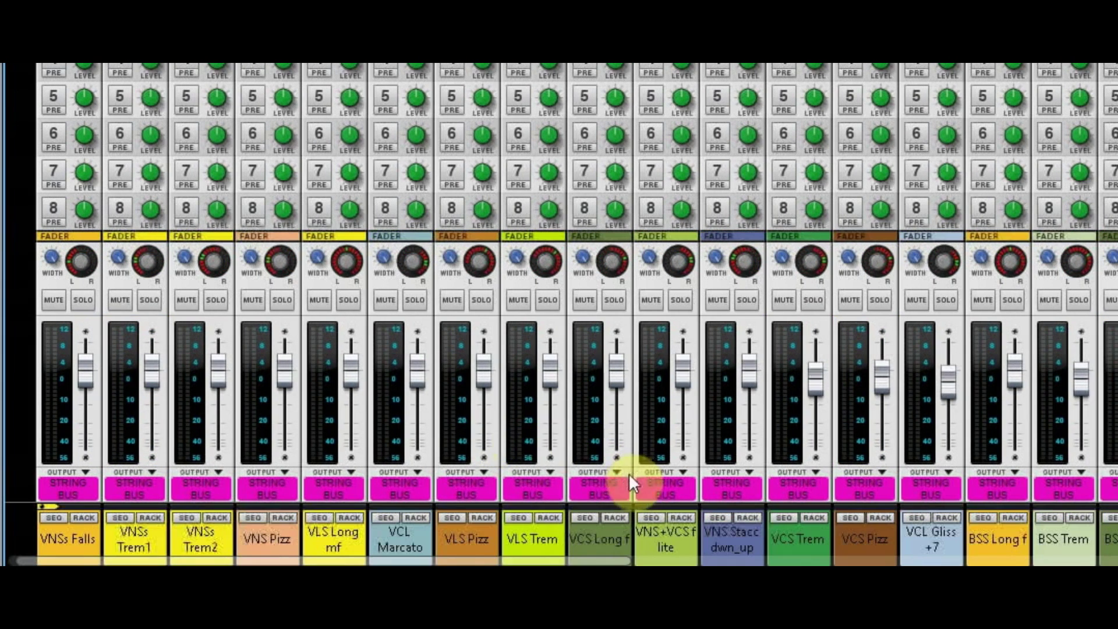
pyautogui.moveTo(594, 539); pyautogui.dragTo(664, 538)
pyautogui.hscroll(15, 664, 538)
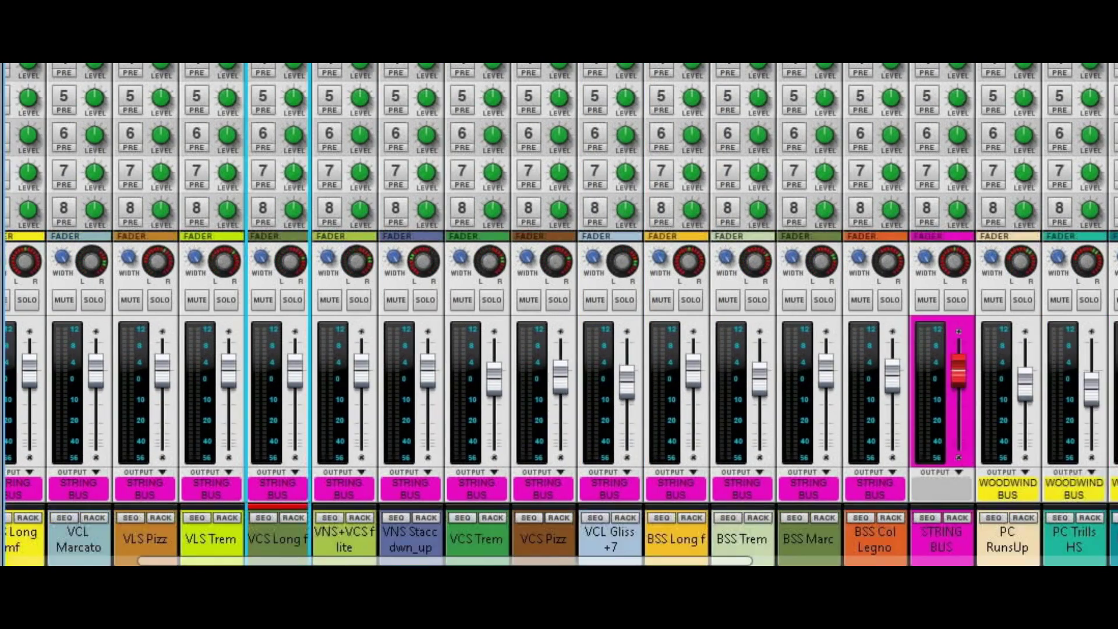
pyautogui.hscroll(12, 559, 314)
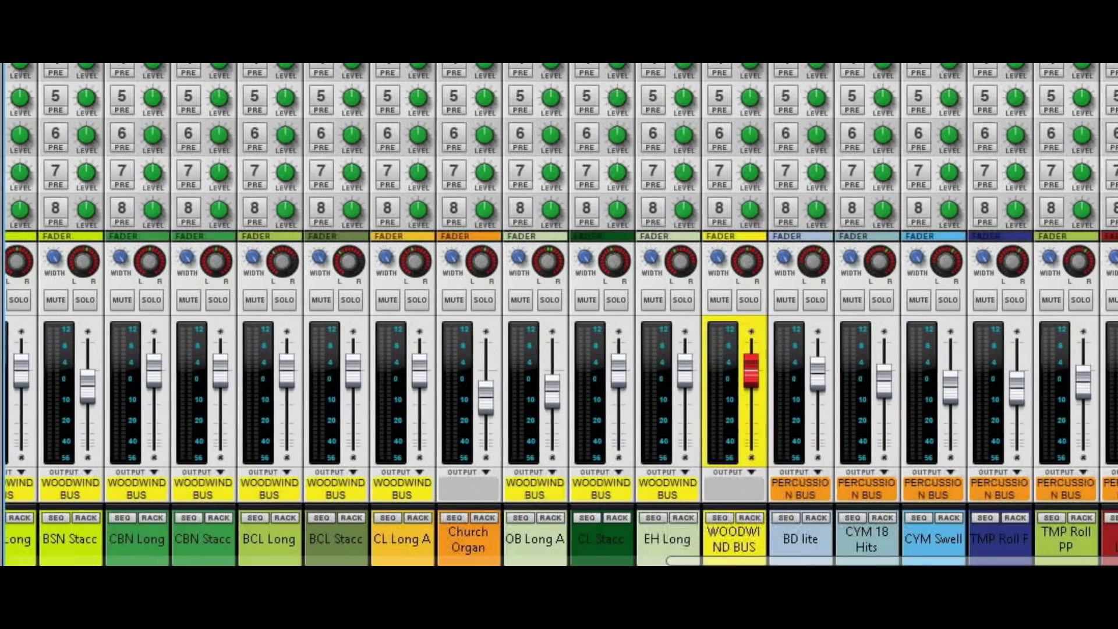
pyautogui.hscroll(12, 559, 315)
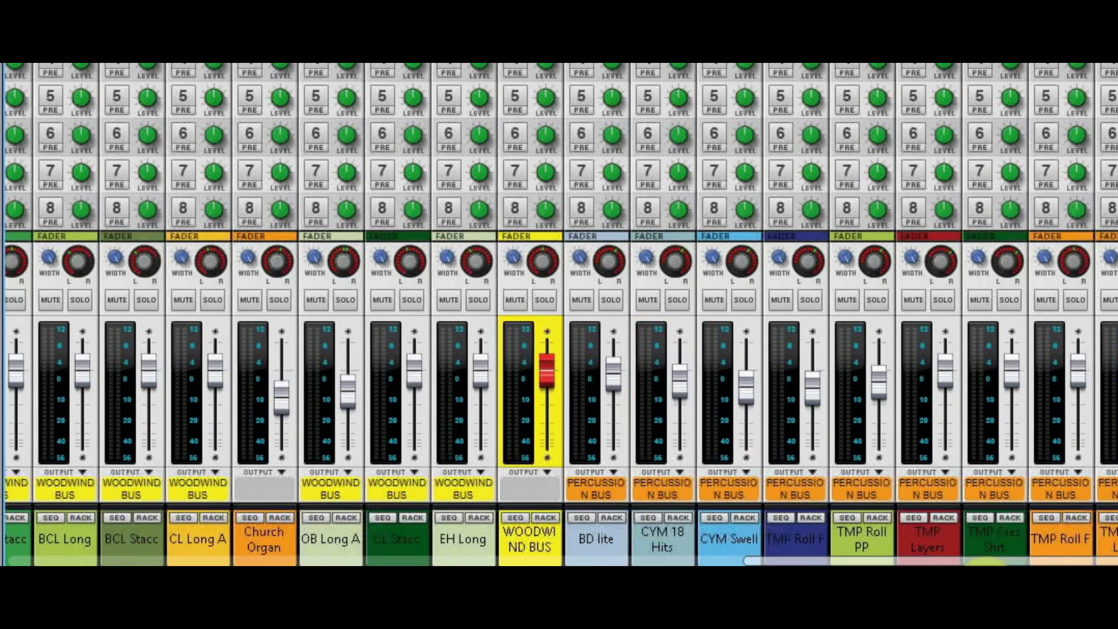
pyautogui.hscroll(12, 1047, 563)
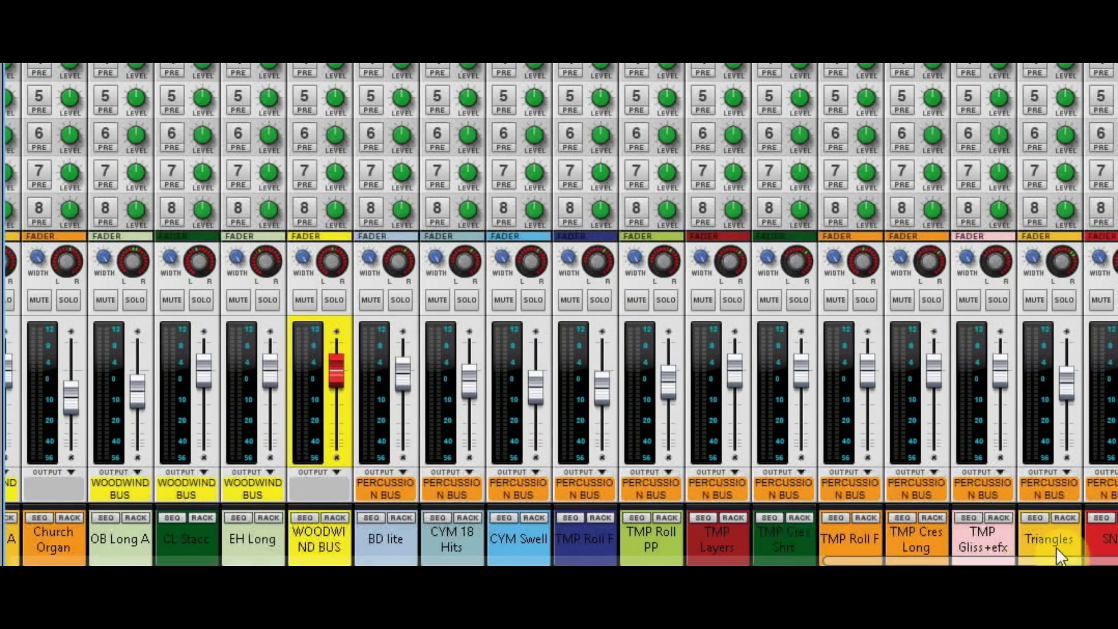
pyautogui.hscroll(2, 1071, 559)
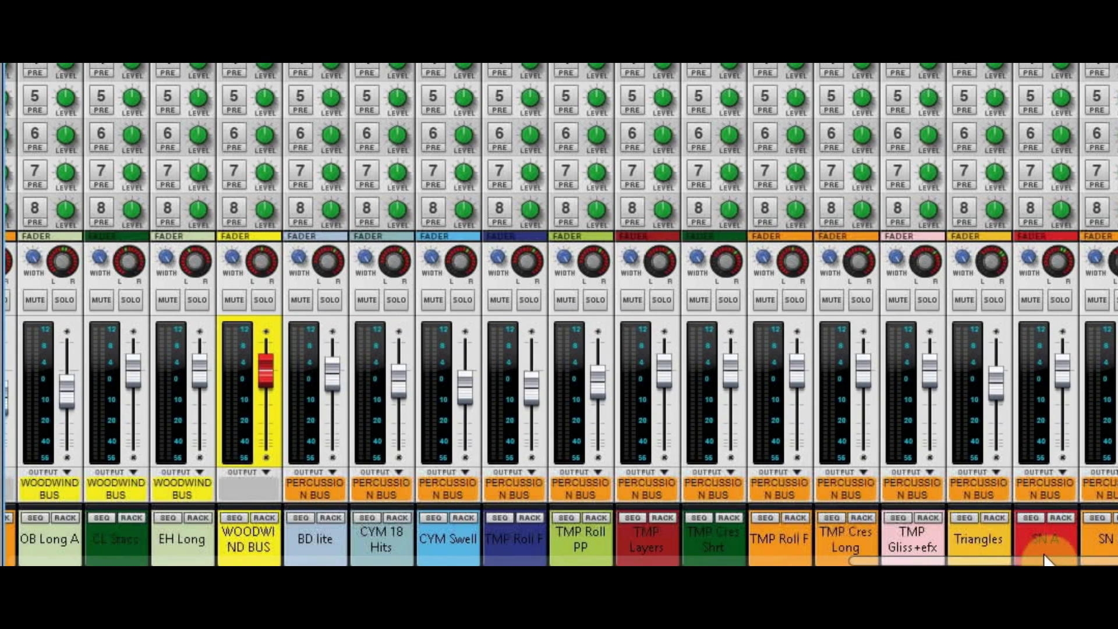
# Step: Select the Triangles channel and raise its fader slightly
pyautogui.click(994, 415)
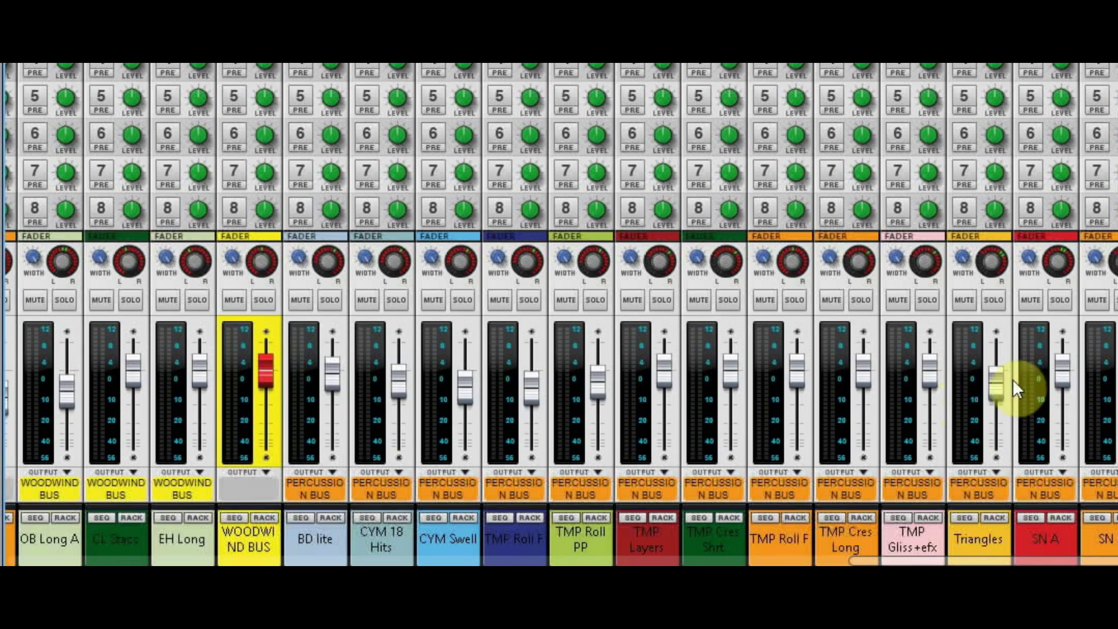
pyautogui.click(995, 382)
pyautogui.moveTo(996, 385); pyautogui.dragTo(1000, 381)
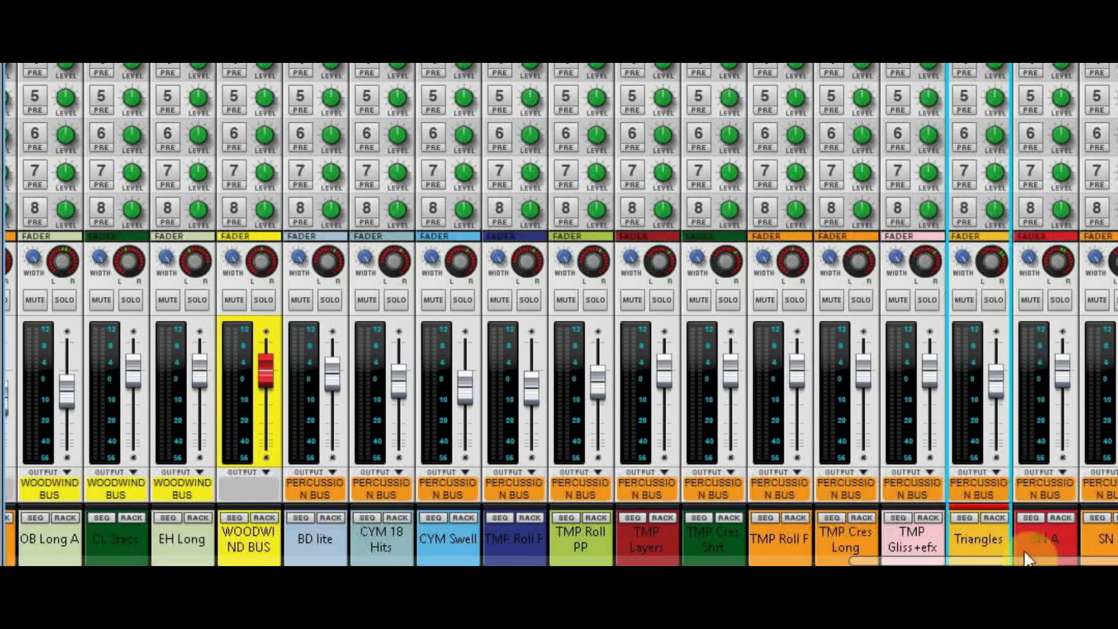
# Step: Review the remaining percussion channels and the trumpet, FH BUS and LOW BRASS BUS channels up to the master section
pyautogui.hscroll(4, 1027, 563)
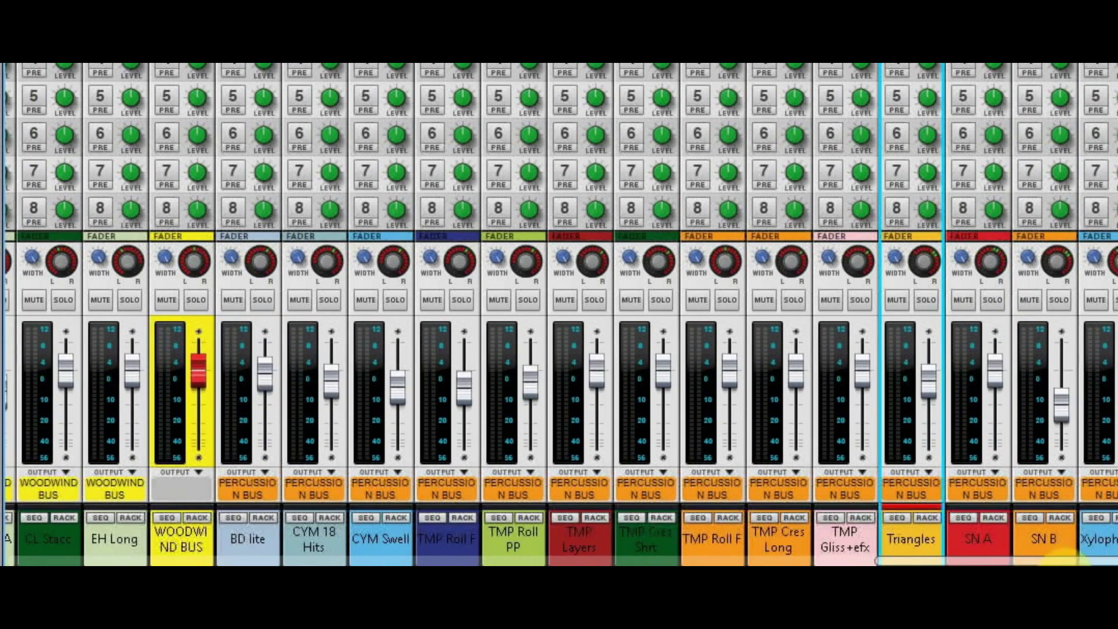
pyautogui.hscroll(3, 1048, 556)
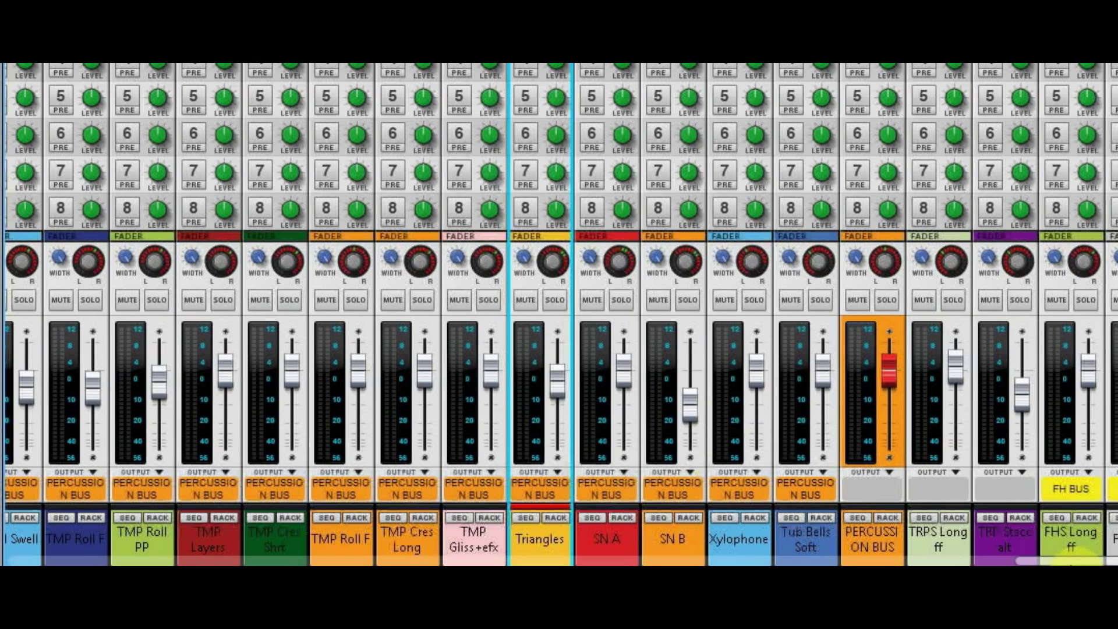
pyautogui.moveTo(1072, 560); pyautogui.dragTo(1115, 562)
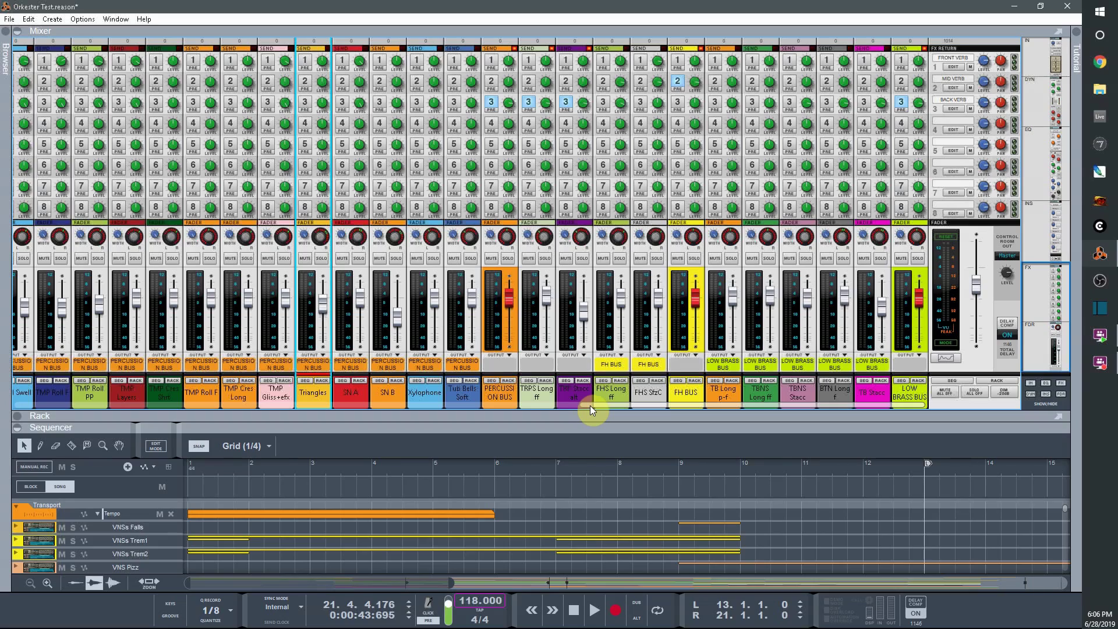
pyautogui.moveTo(590, 405)
pyautogui.mouseDown()
pyautogui.moveTo(256, 396)
pyautogui.moveTo(134, 428)
pyautogui.moveTo(21, 424)
pyautogui.moveTo(40, 410)
pyautogui.moveTo(587, 414)
pyautogui.mouseUp()
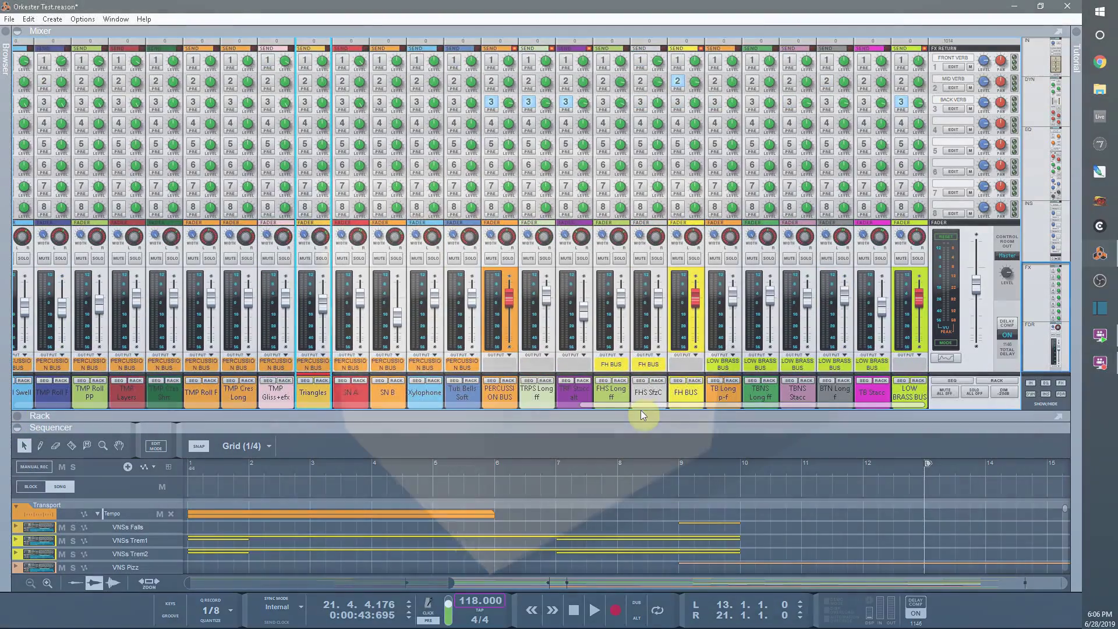